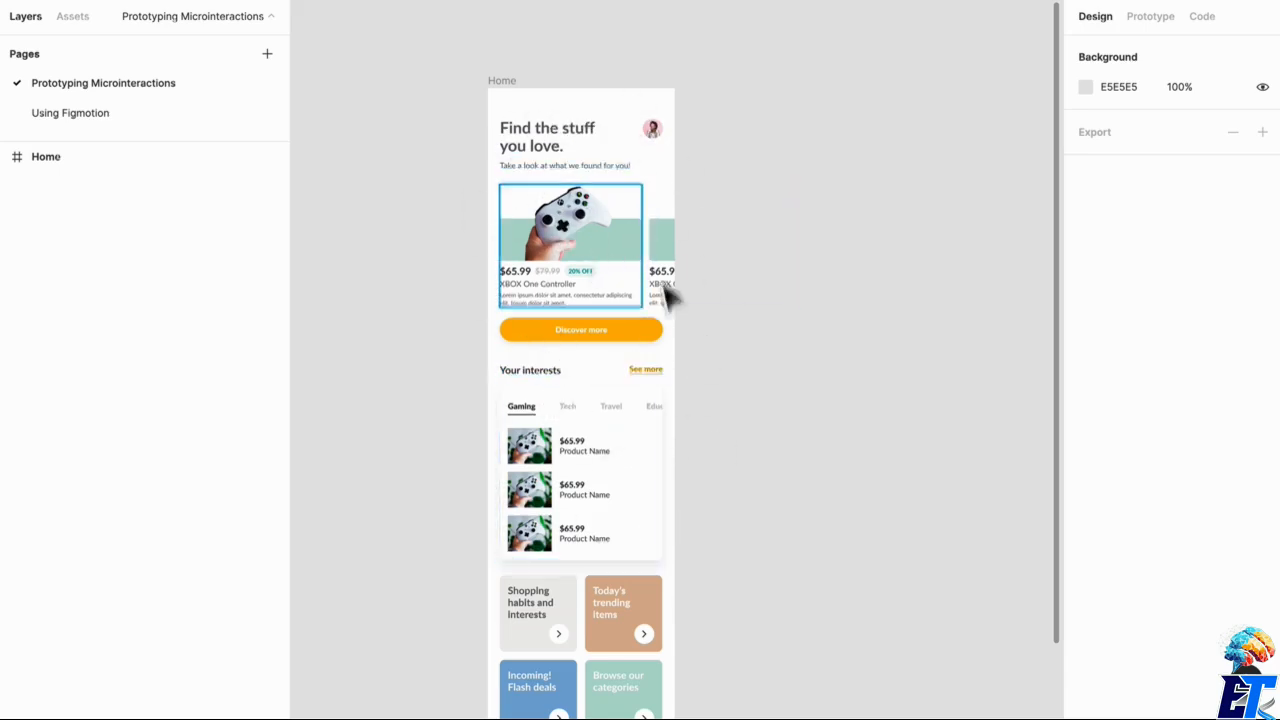
Delete all the scrolling content of the Home frame, from the heading to the category cards, keeping only the navigation bar.
scroll(675, 330, down, 1)
scroll(771, 540, down, 3)
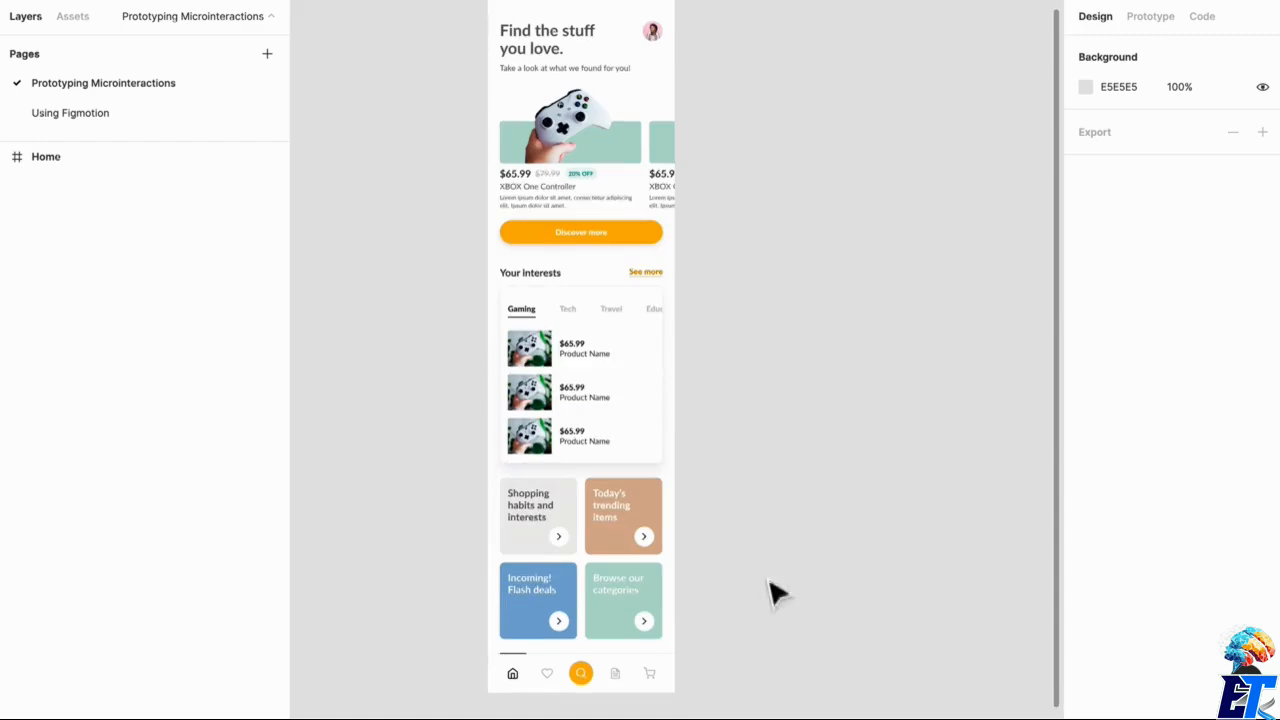
drag(763, 601, 453, 31)
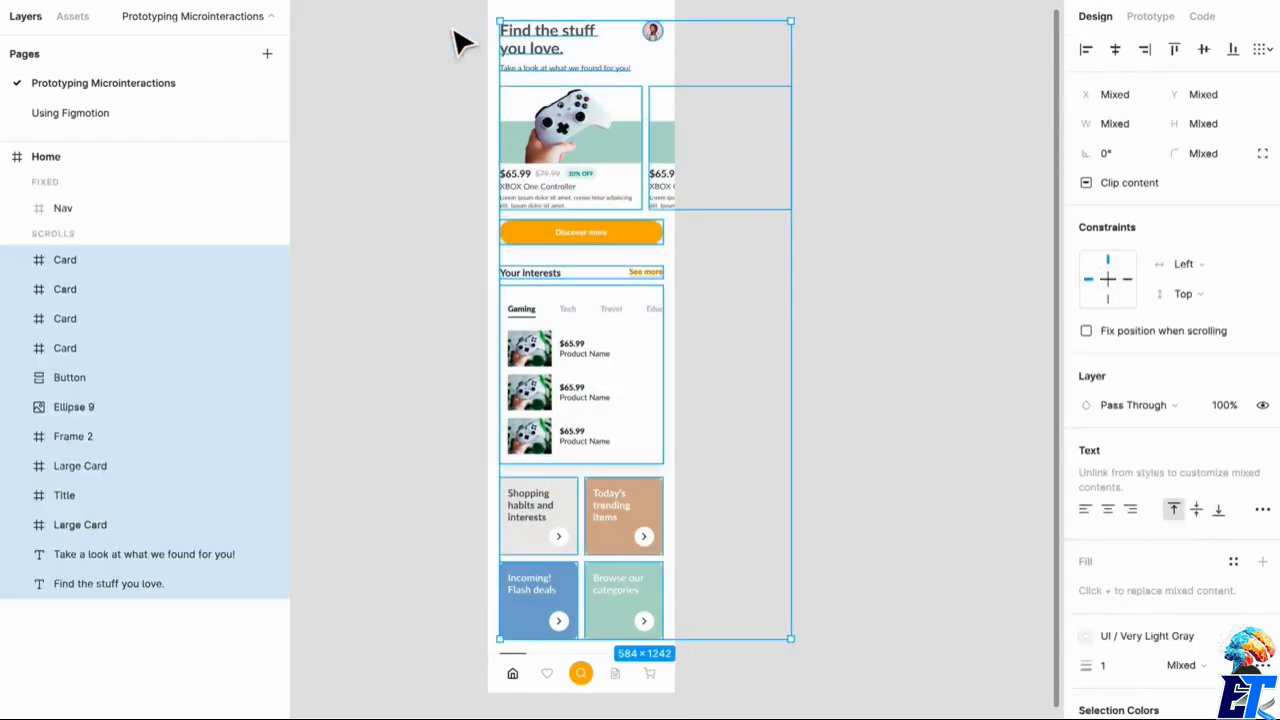
key(Delete)
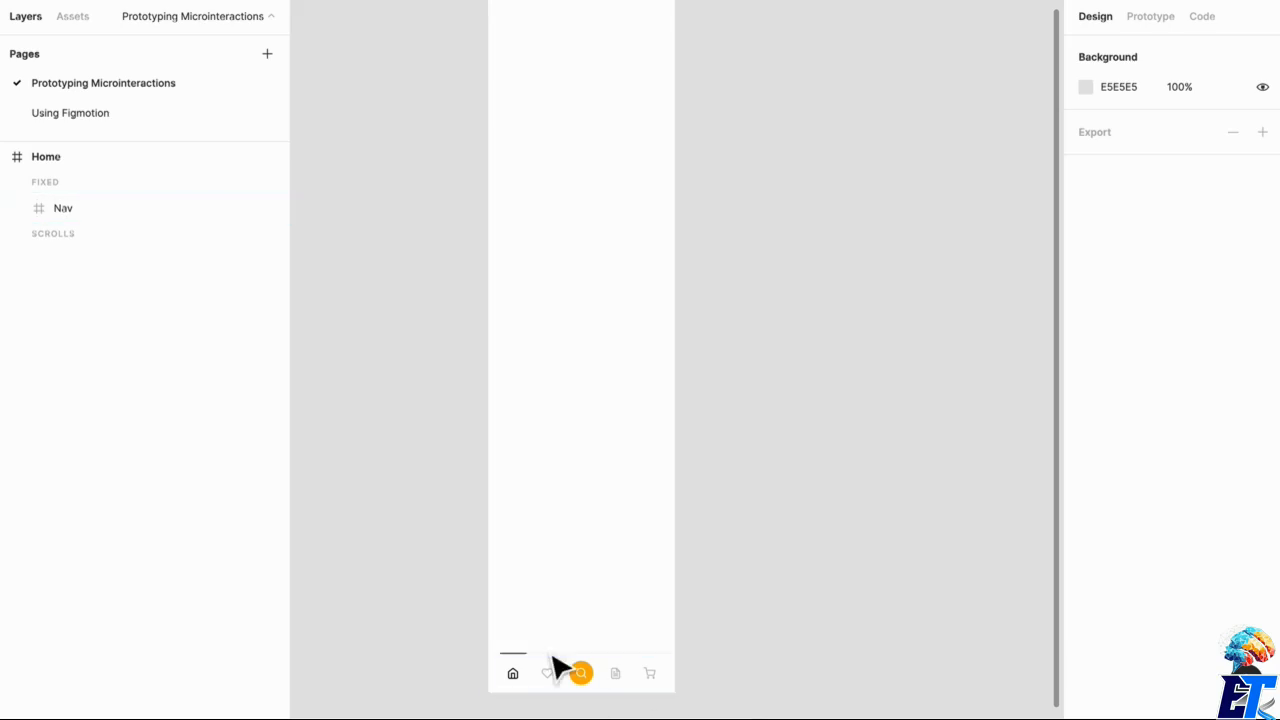
Set the Home frame's height to 812.
scroll(560, 663, up, 5)
click(533, 212)
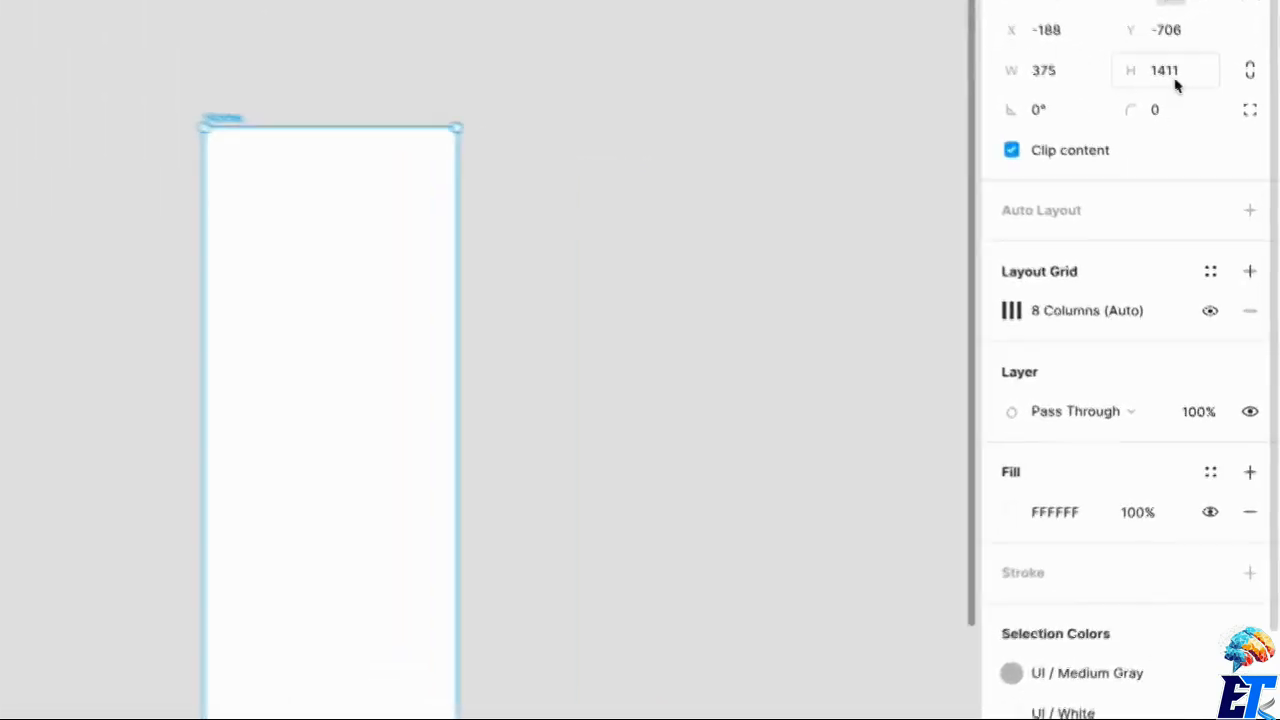
click(1198, 152)
text(812)
key(Return)
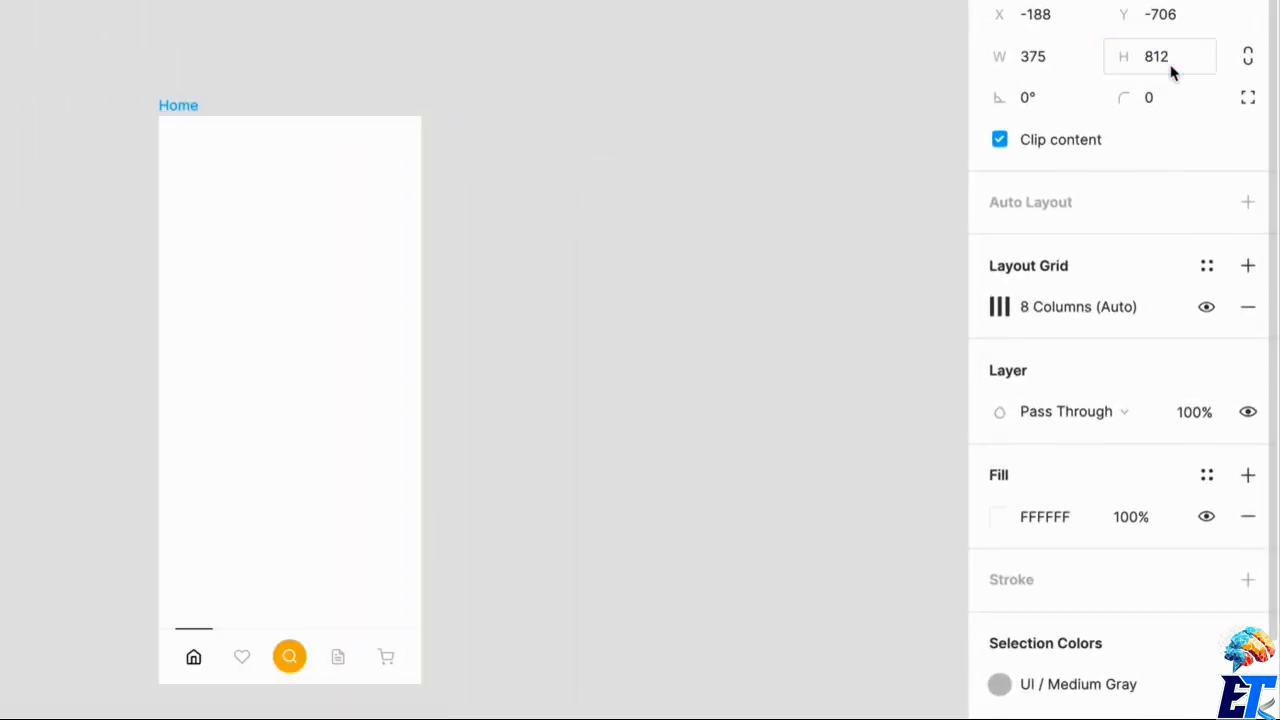
click(732, 355)
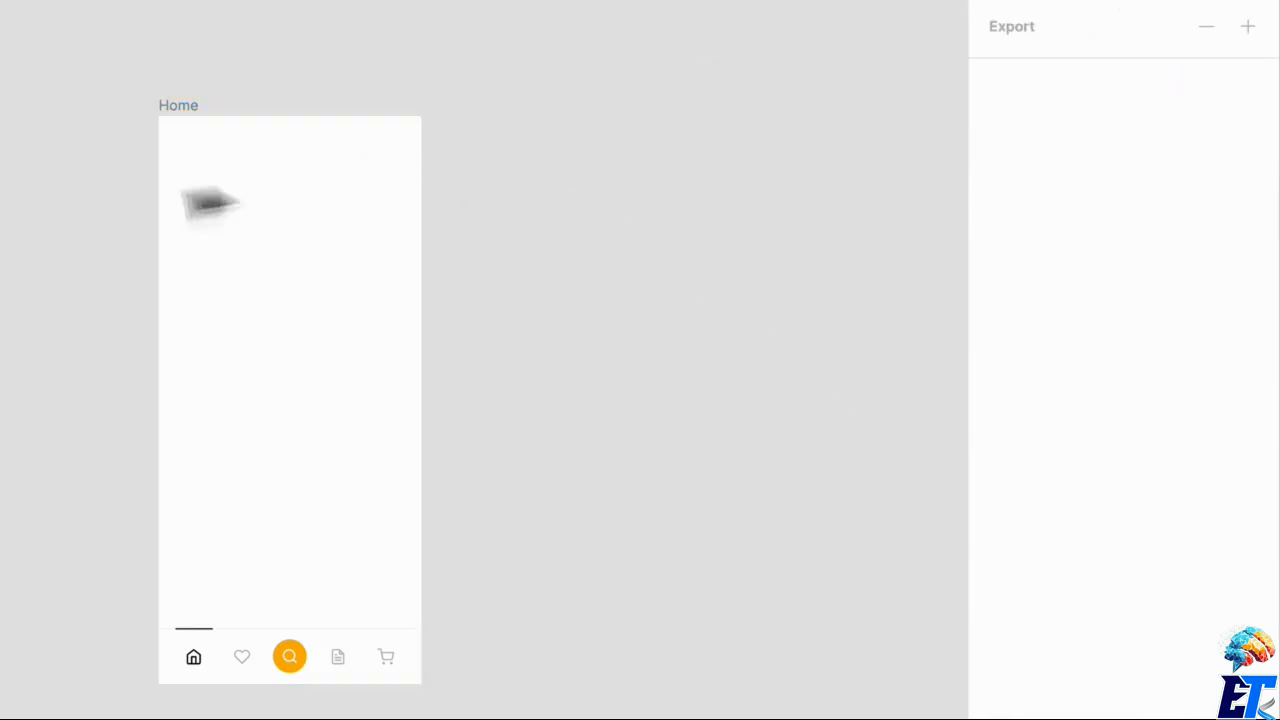
Duplicate the Home frame's navigation bar and place the copy on the canvas below the frame.
right_click(330, 530)
scroll(157, 486, down, 2)
click(9, 486)
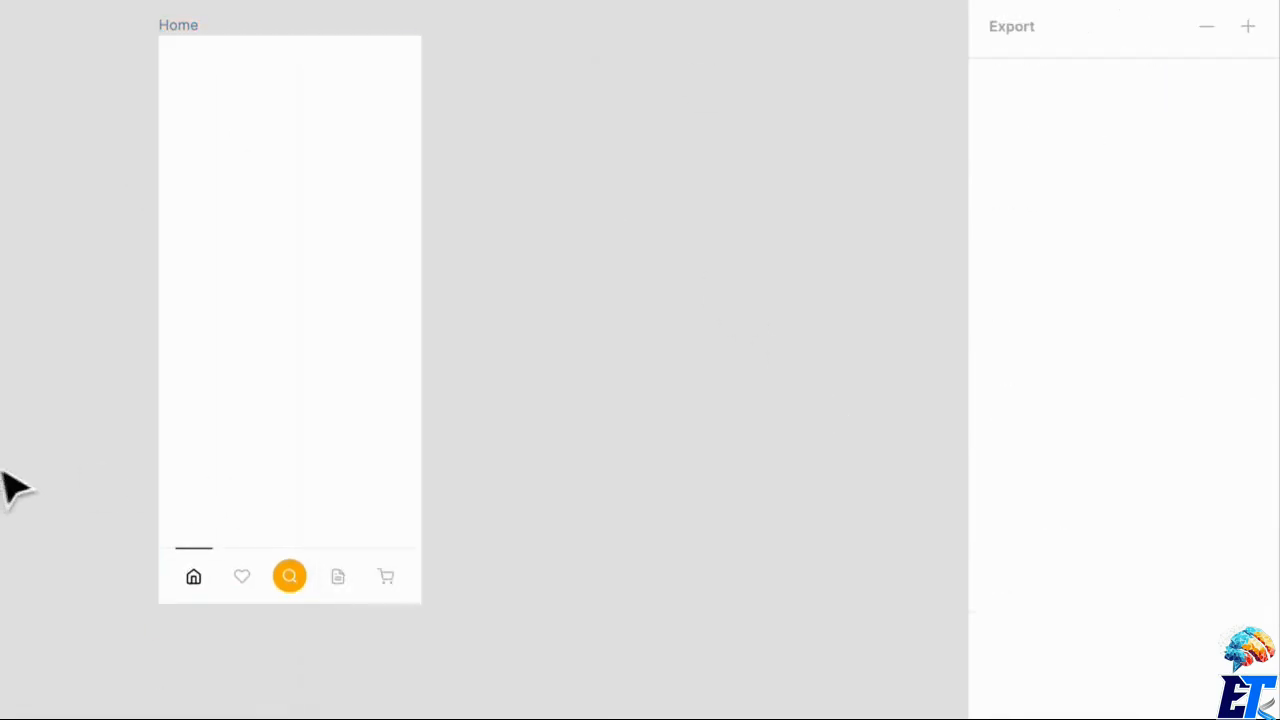
scroll(435, 691, up, 3)
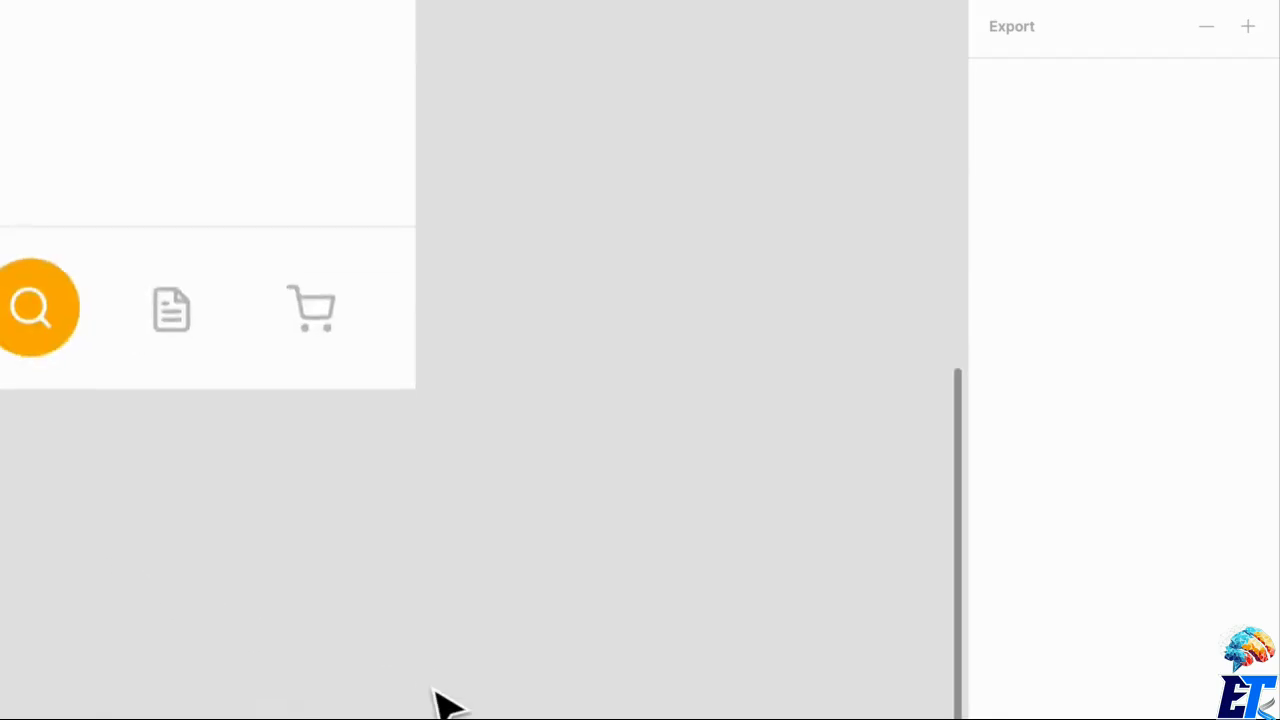
scroll(435, 691, down, 1)
drag(470, 635, 794, 620)
click(447, 420)
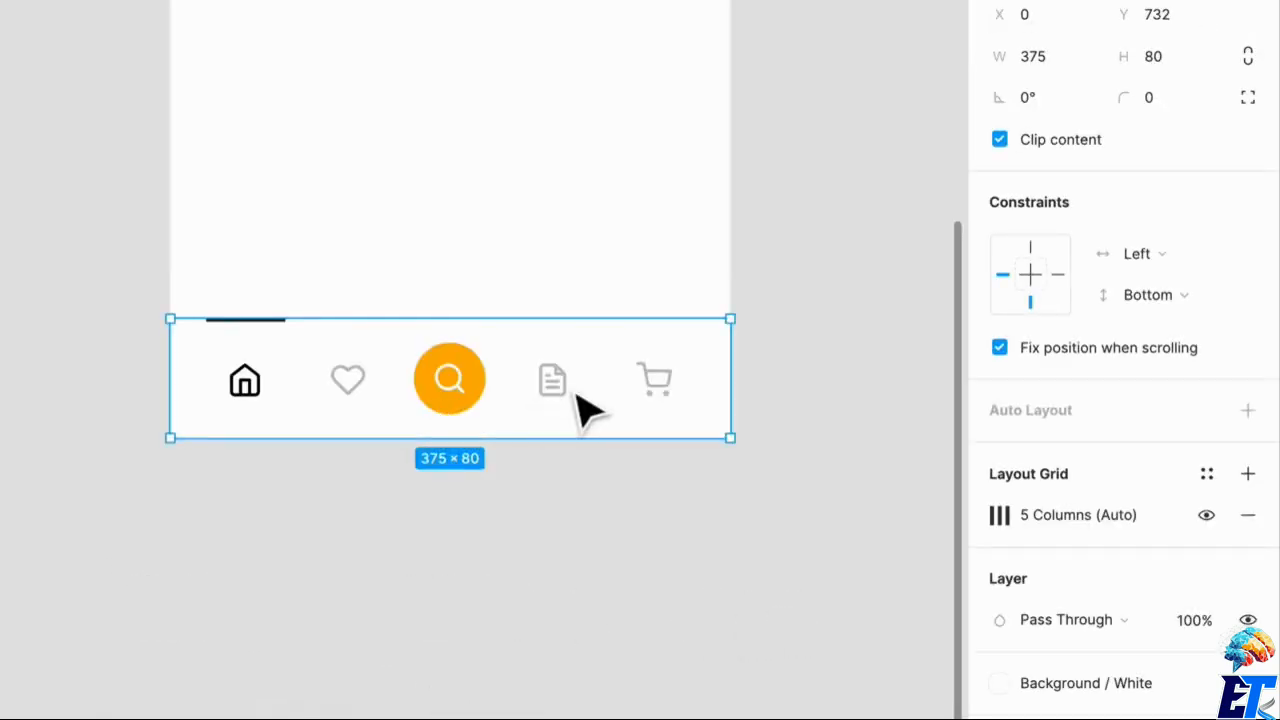
drag(580, 409, 600, 719)
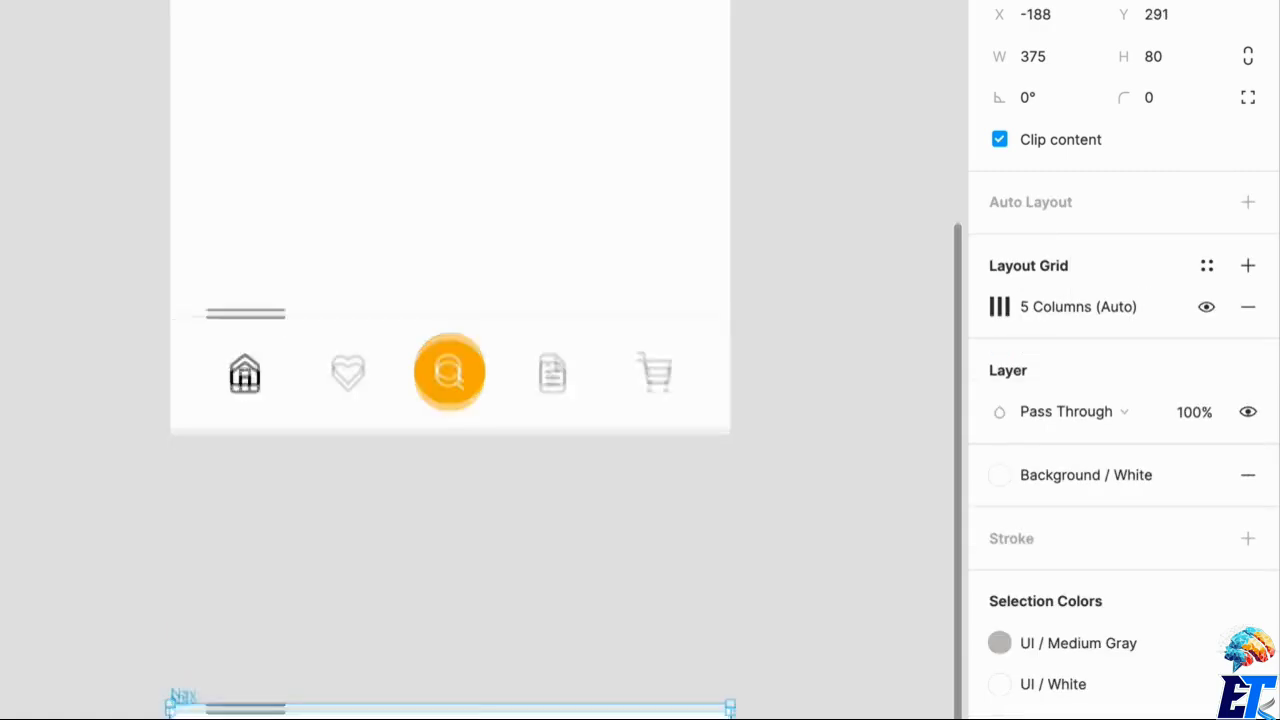
scroll(537, 491, down, 3)
scroll(515, 420, down, 6)
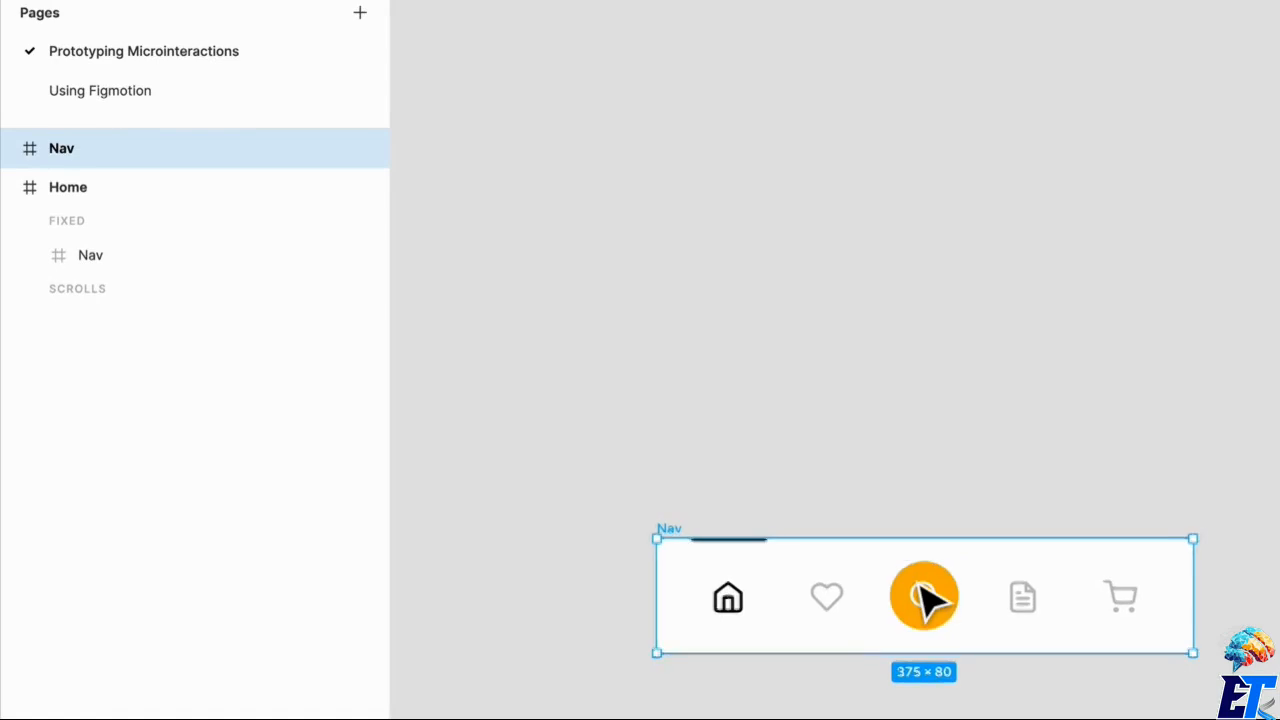
Hide the Active indicator line above the home icon in the copied Nav frame.
scroll(929, 600, up, 5)
click(551, 499)
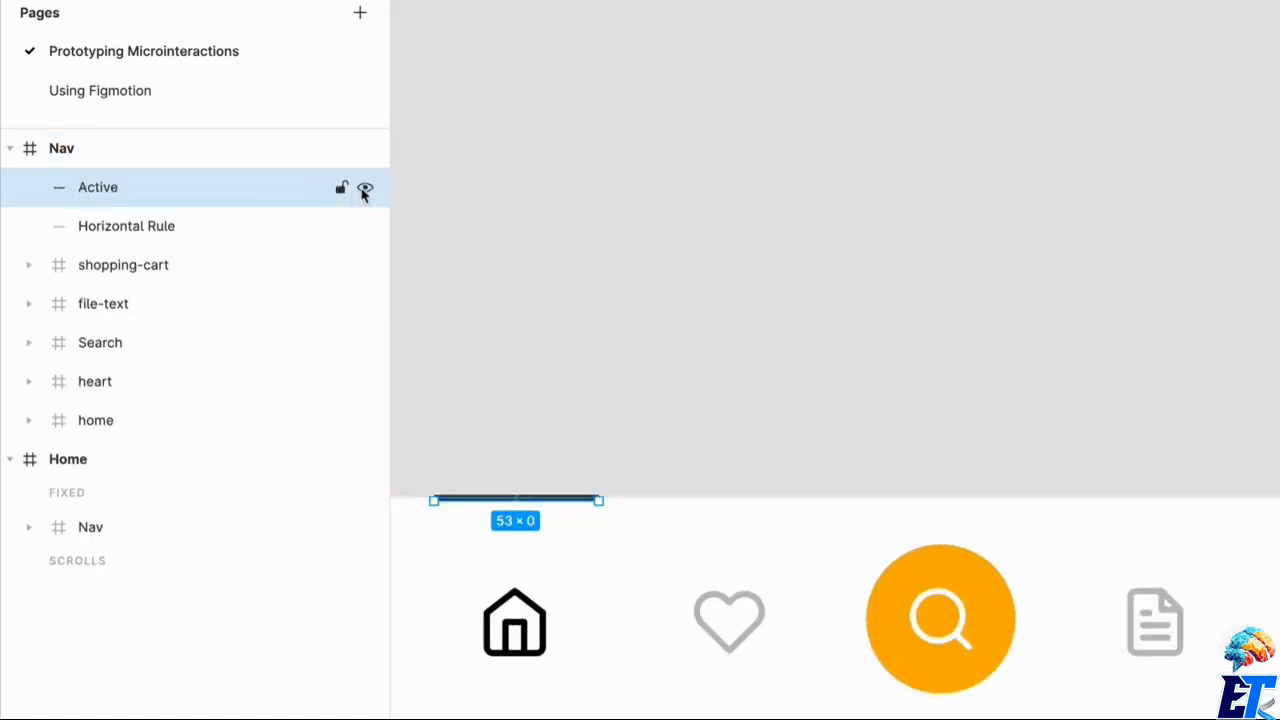
Detach the heart icon's UI / Medium Gray colour style and copy its hex value.
click(523, 645)
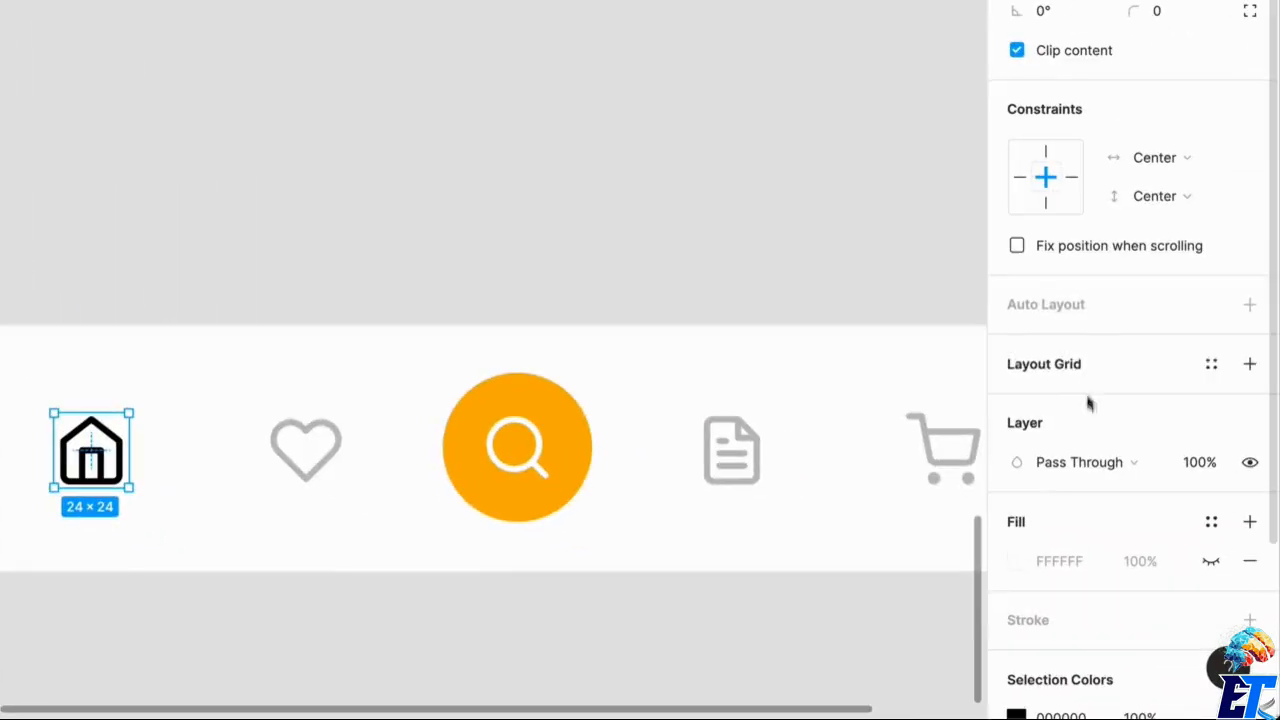
scroll(830, 585, down, 5)
scroll(1129, 603, down, 3)
scroll(1129, 603, up, 3)
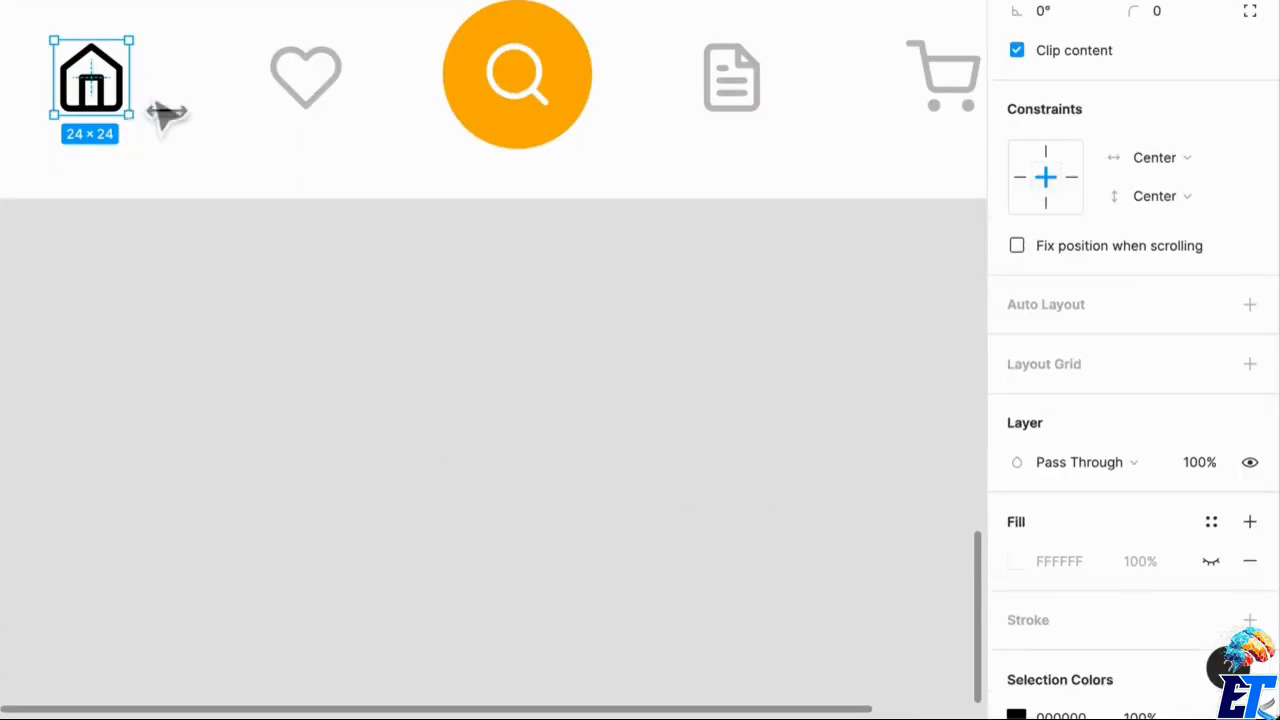
click(303, 108)
scroll(1120, 545, down, 3)
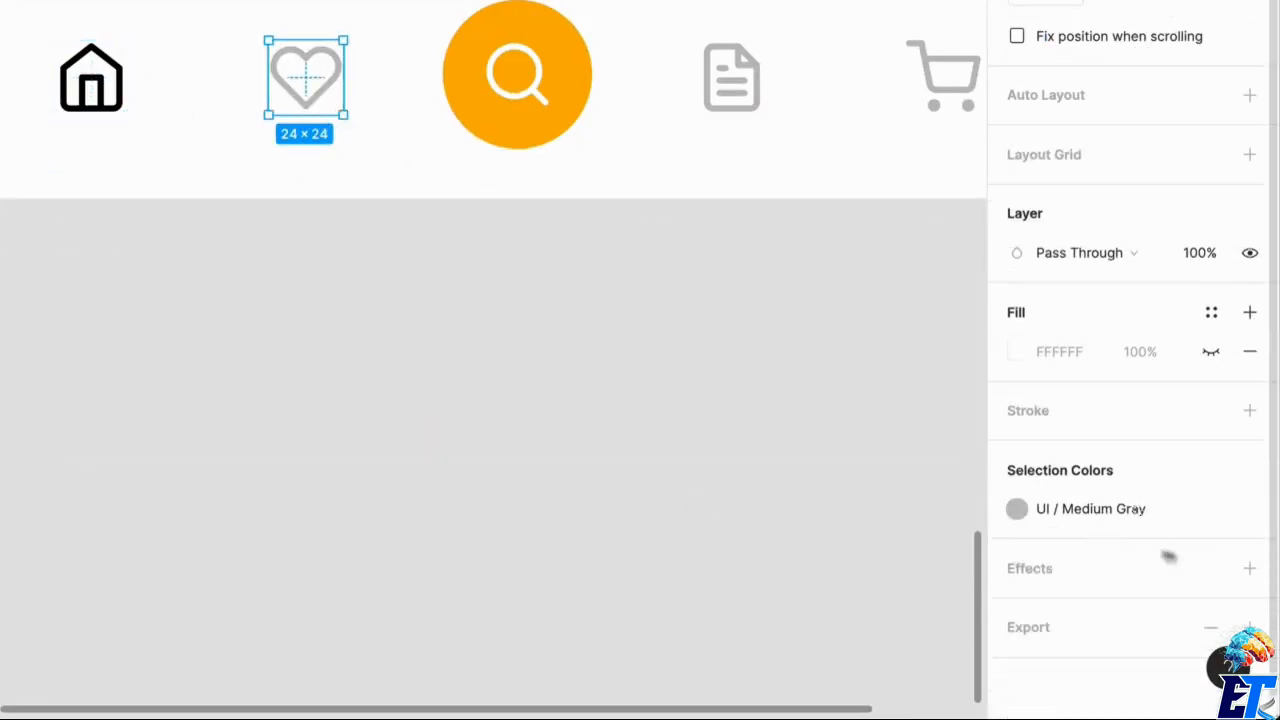
click(1207, 512)
click(1053, 512)
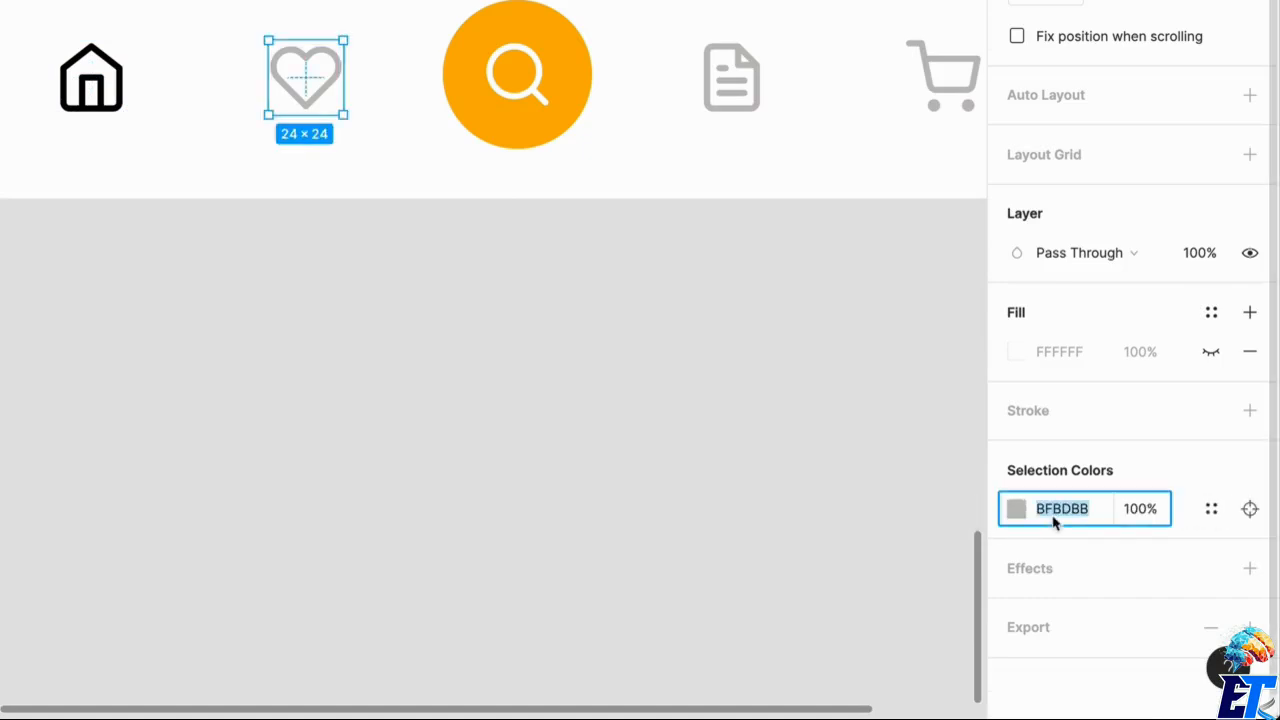
Set the home icon's colour to BFBDBB.
click(120, 106)
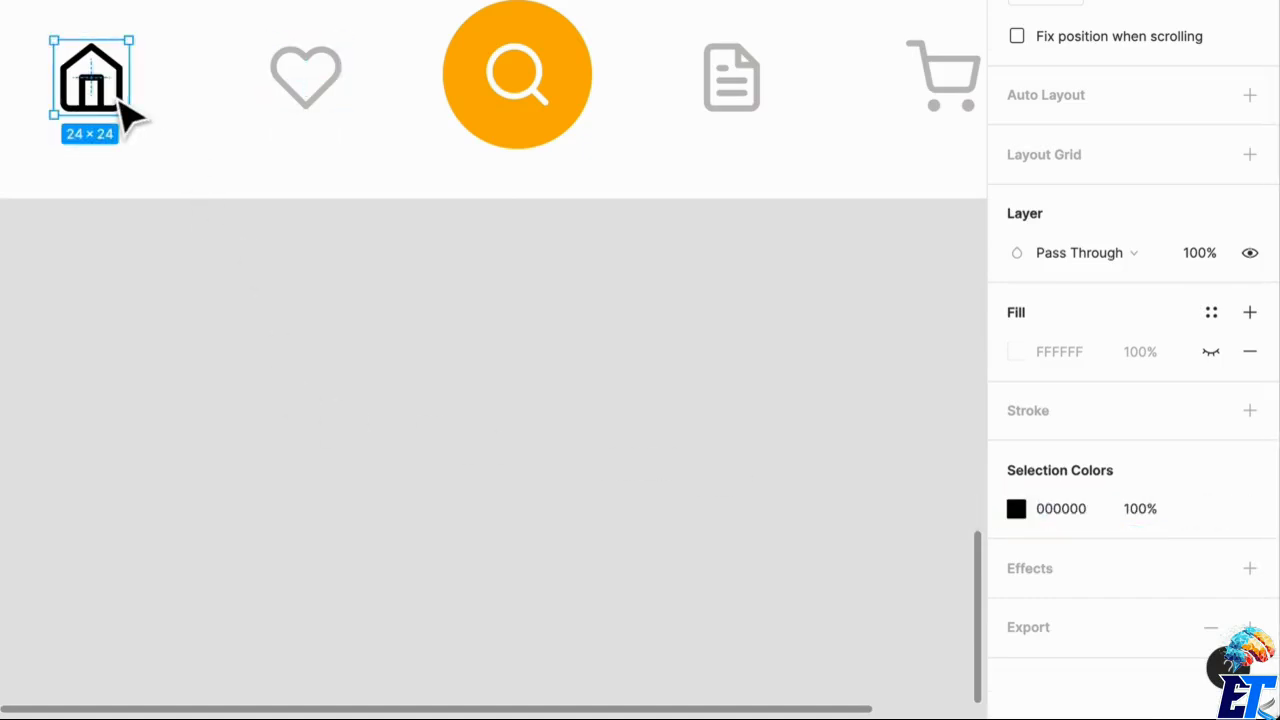
click(1043, 517)
text(BFBDBB)
key(Return)
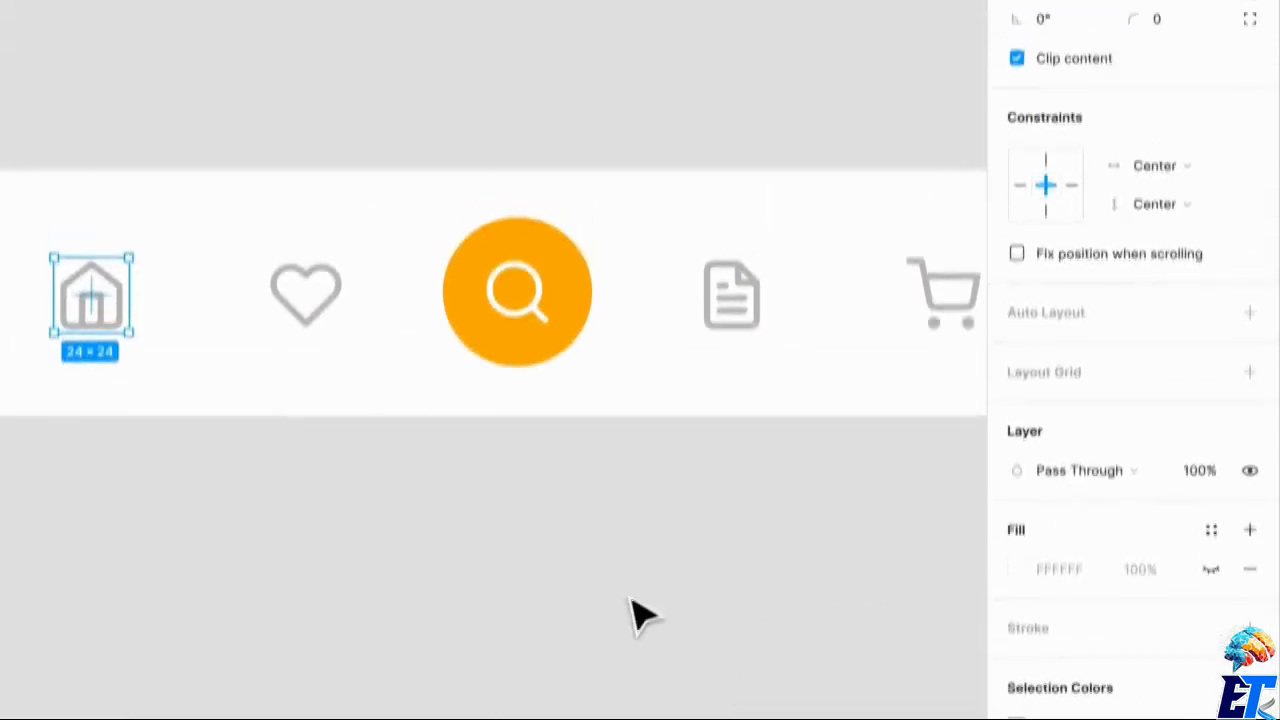
click(640, 405)
scroll(636, 629, up, 3)
scroll(663, 705, down, 2)
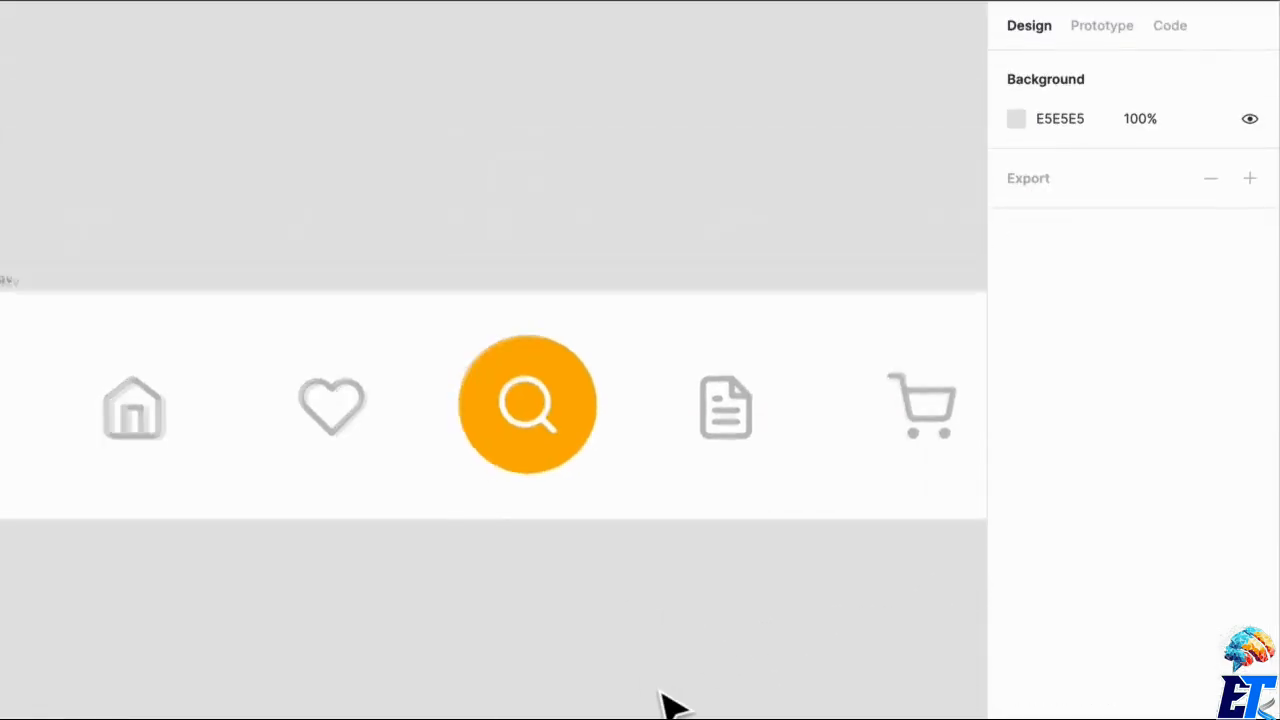
Extend the copied Nav frame downward to a height of 100, keeping its width.
click(101, 340)
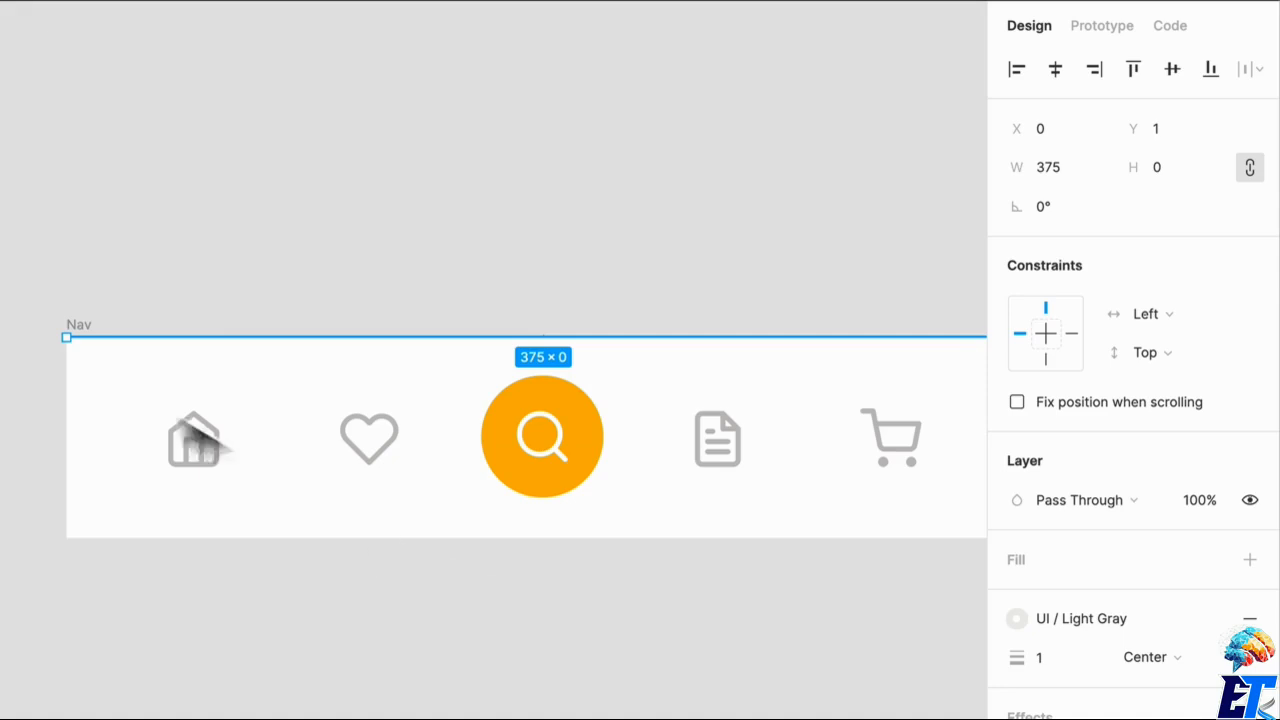
click(100, 348)
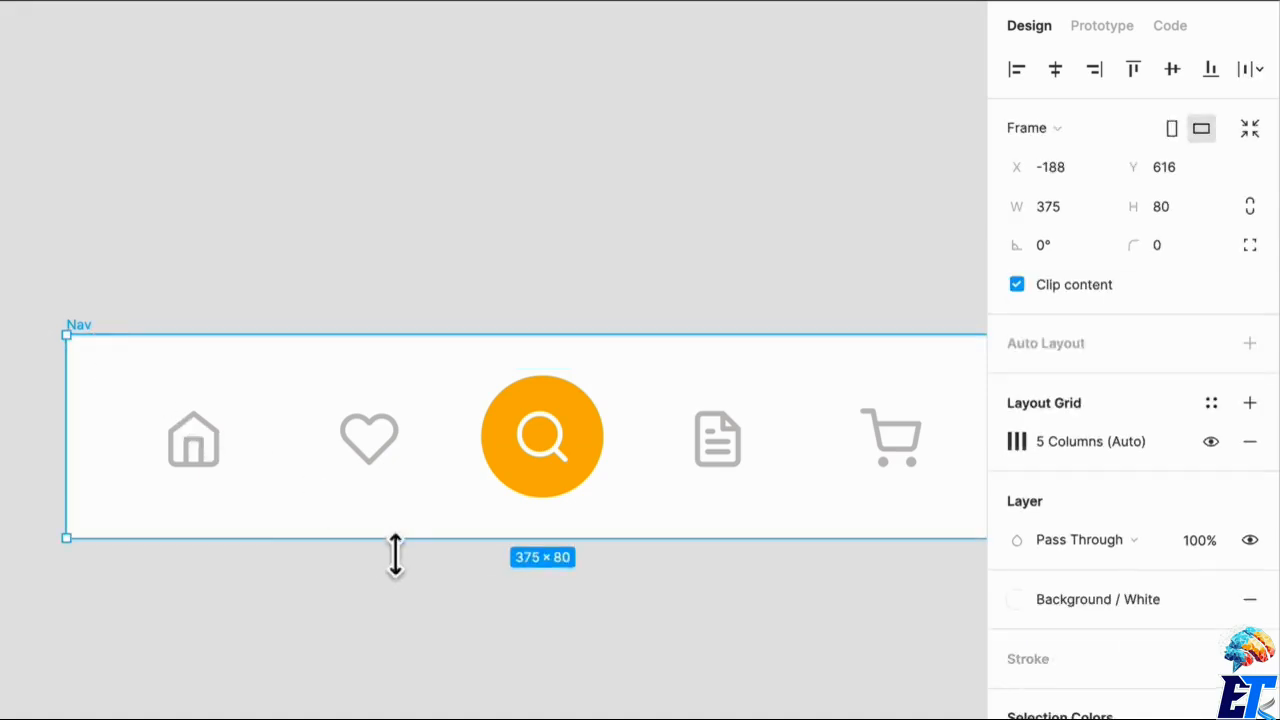
drag(395, 555, 426, 614)
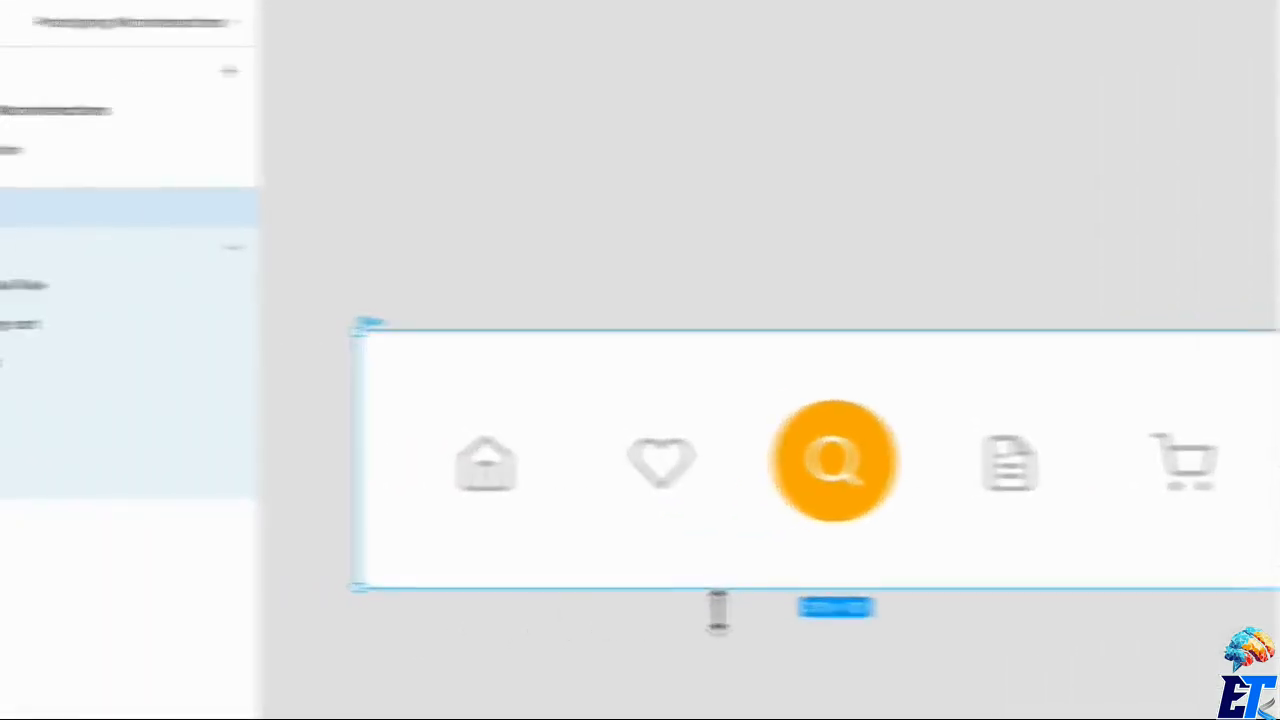
drag(717, 610, 715, 603)
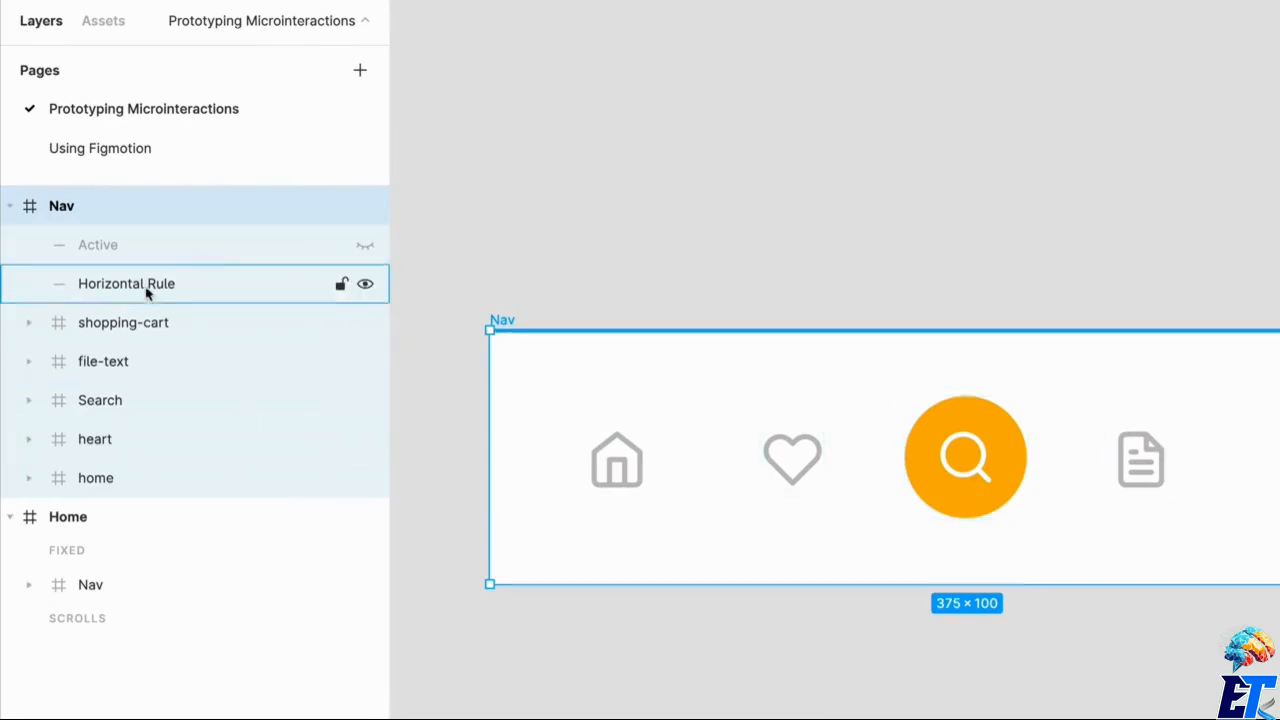
Move the five icon frames, from shopping-cart to home, up together inside the copied Nav frame.
click(110, 322)
shift+click(103, 477)
drag(965, 520, 971, 506)
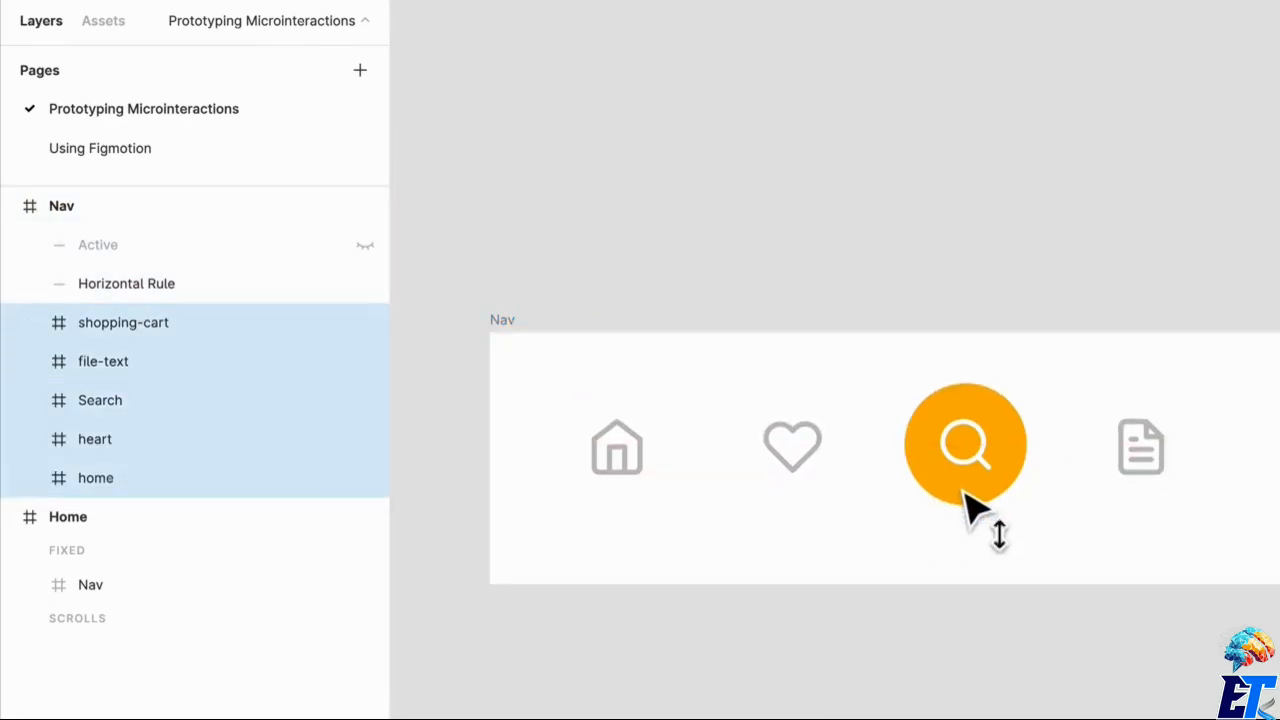
click(1065, 710)
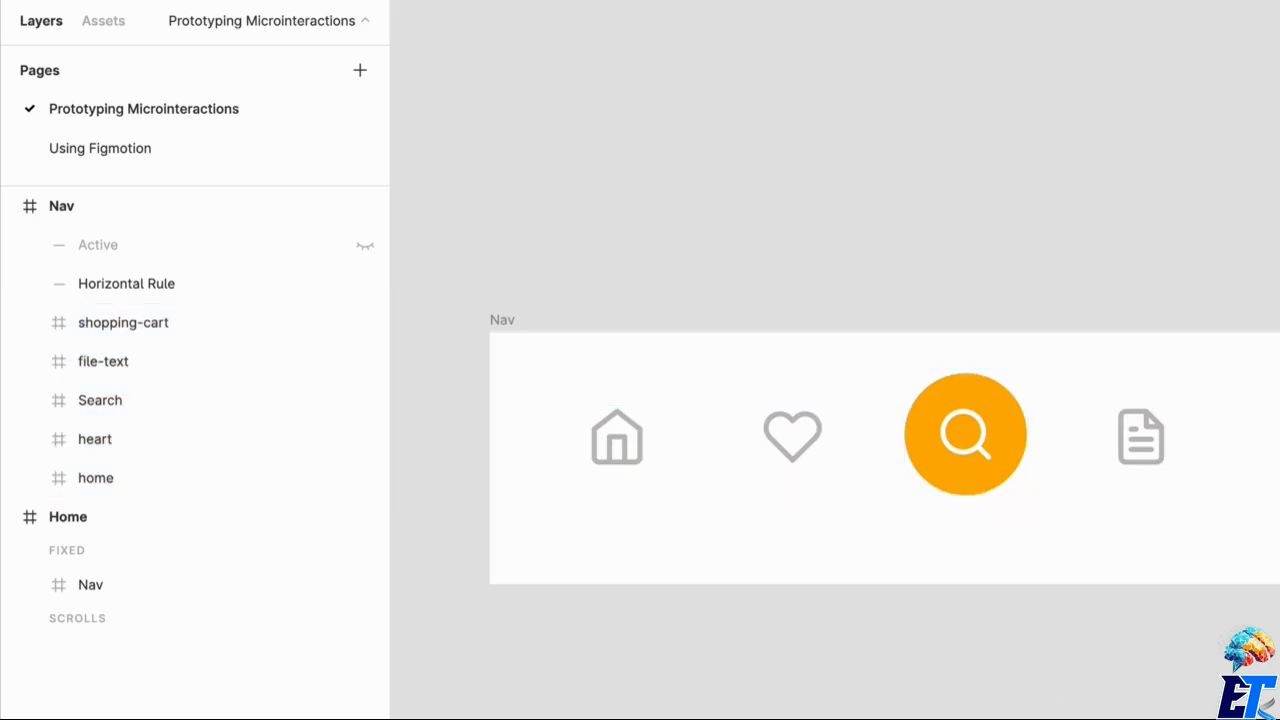
Add a text box of about 46 × 15 above the Nav frame with the text "Home".
scroll(1030, 710, right, 3)
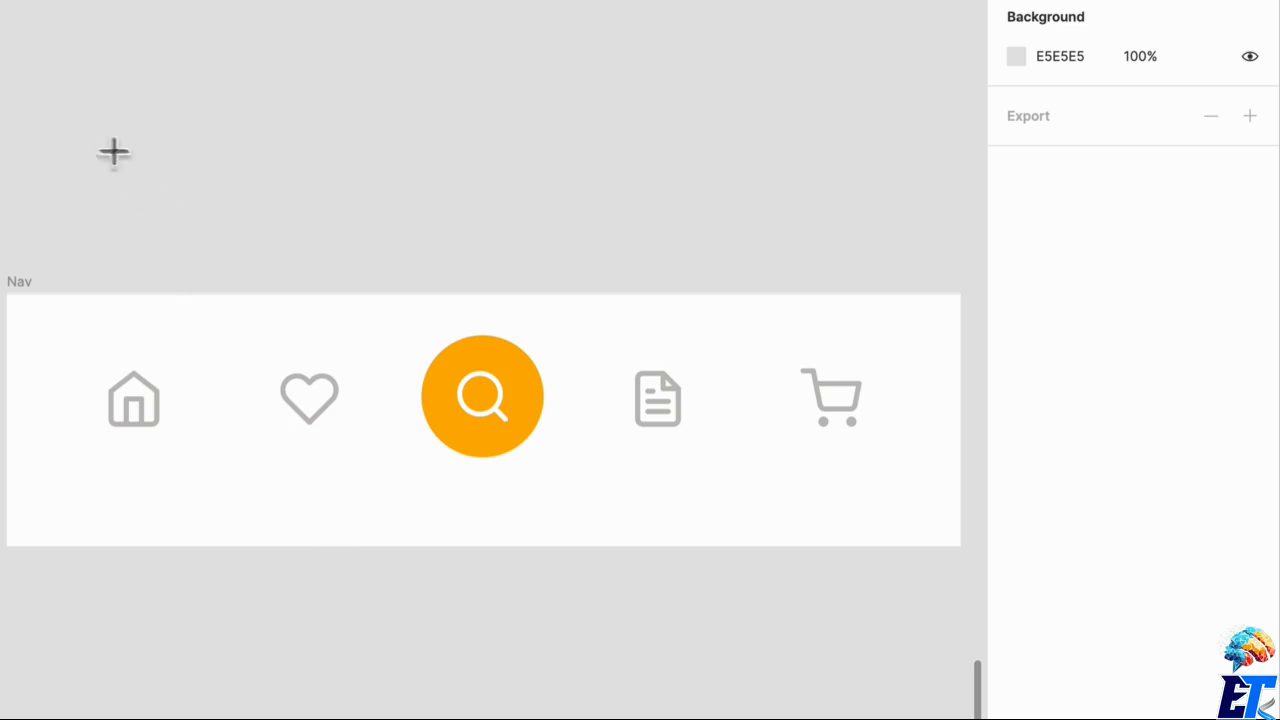
drag(65, 98, 182, 136)
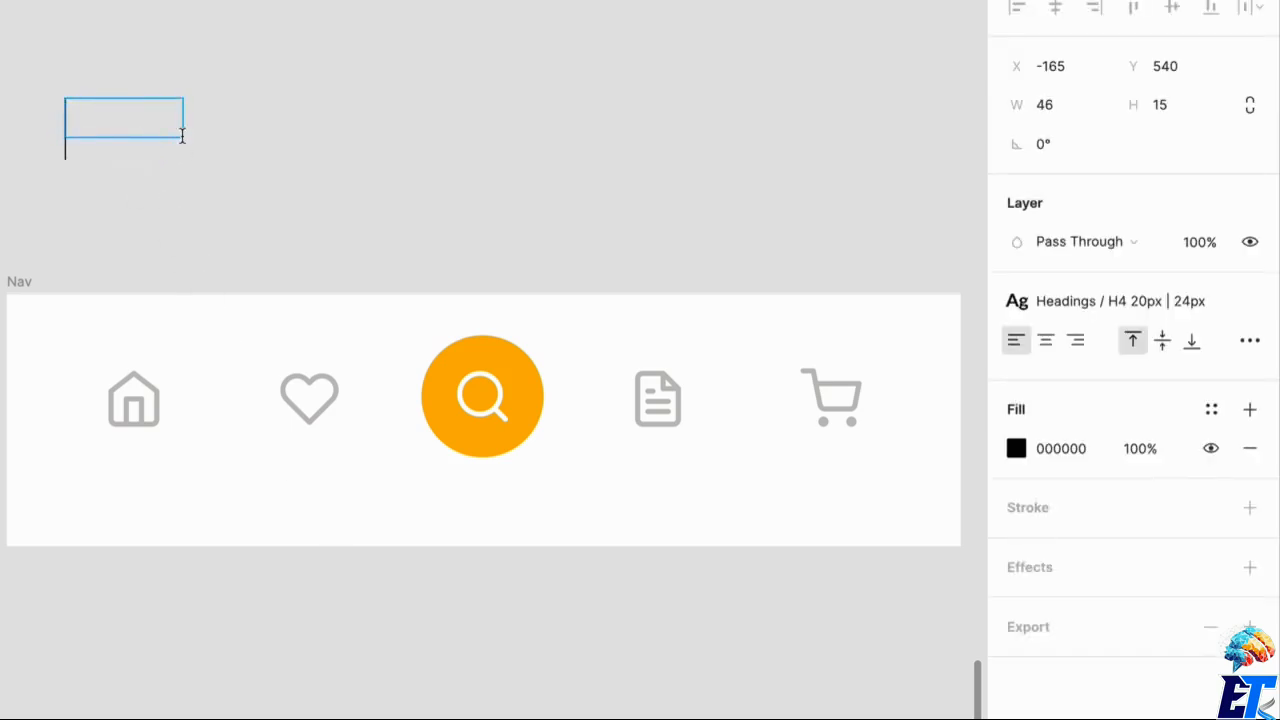
key(ctrl+a)
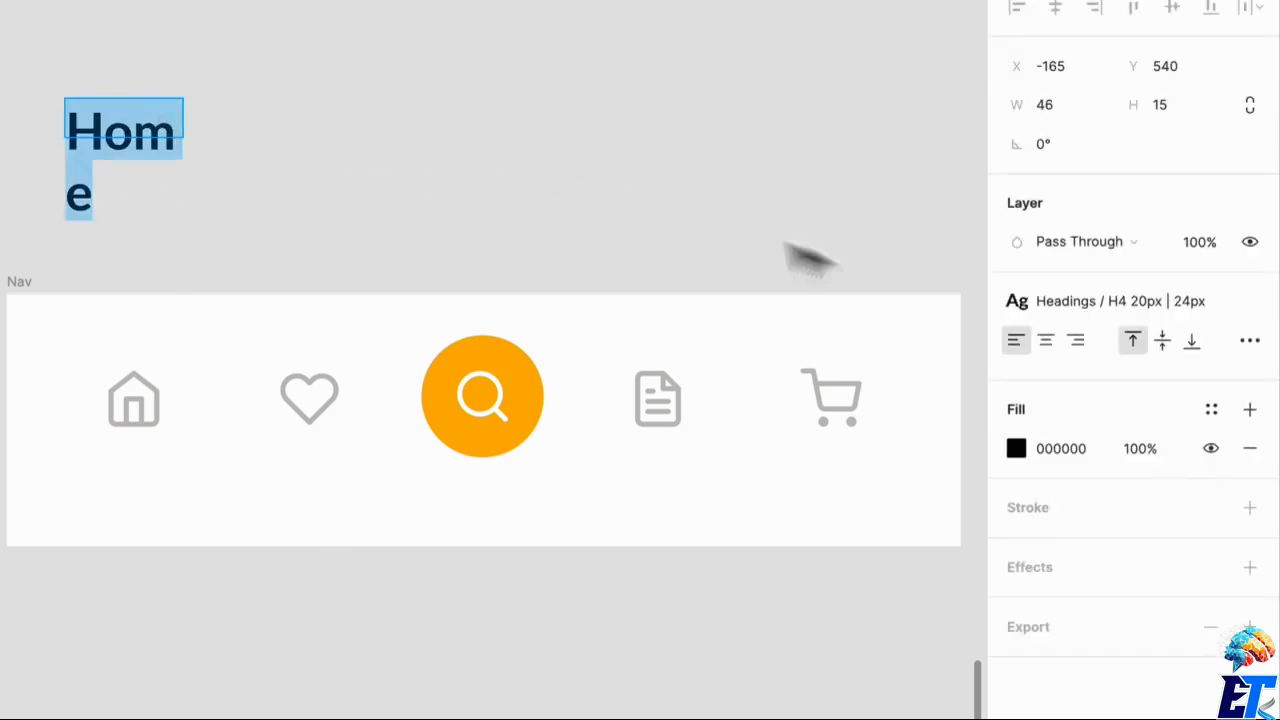
Detach the Headings / H4 text style from the Home label and set its font size to 12.
click(1171, 312)
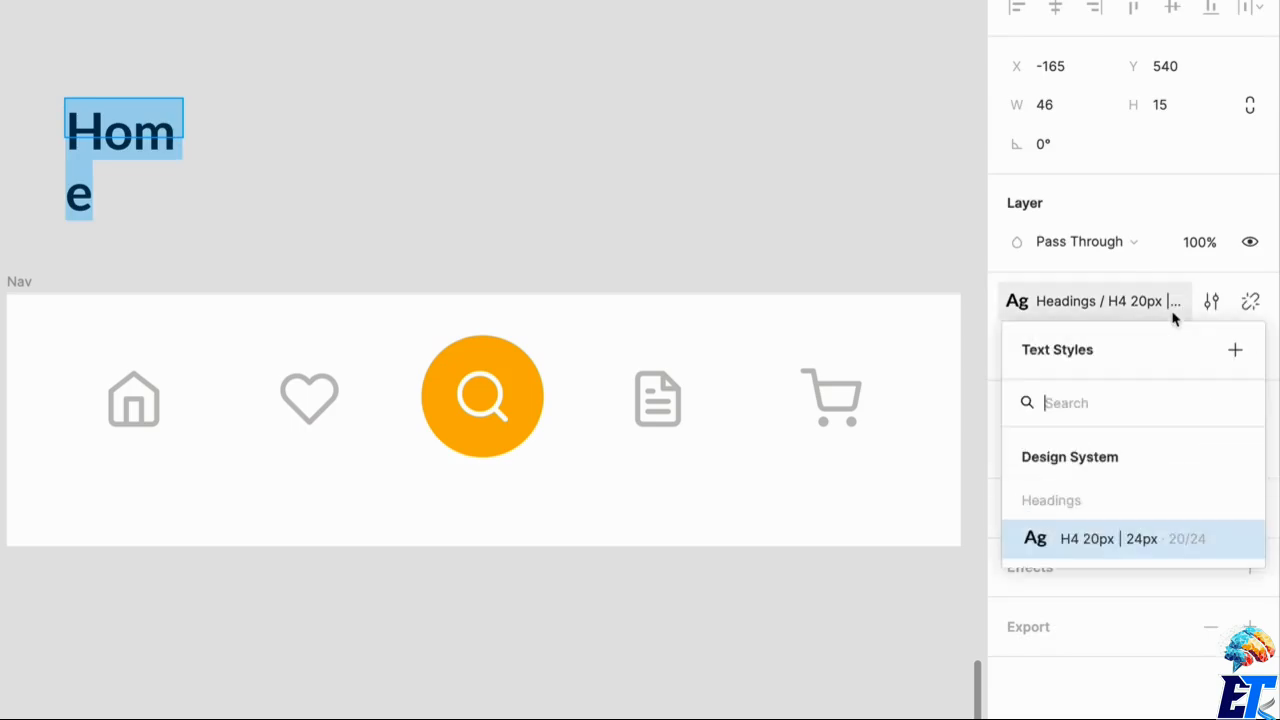
click(1249, 304)
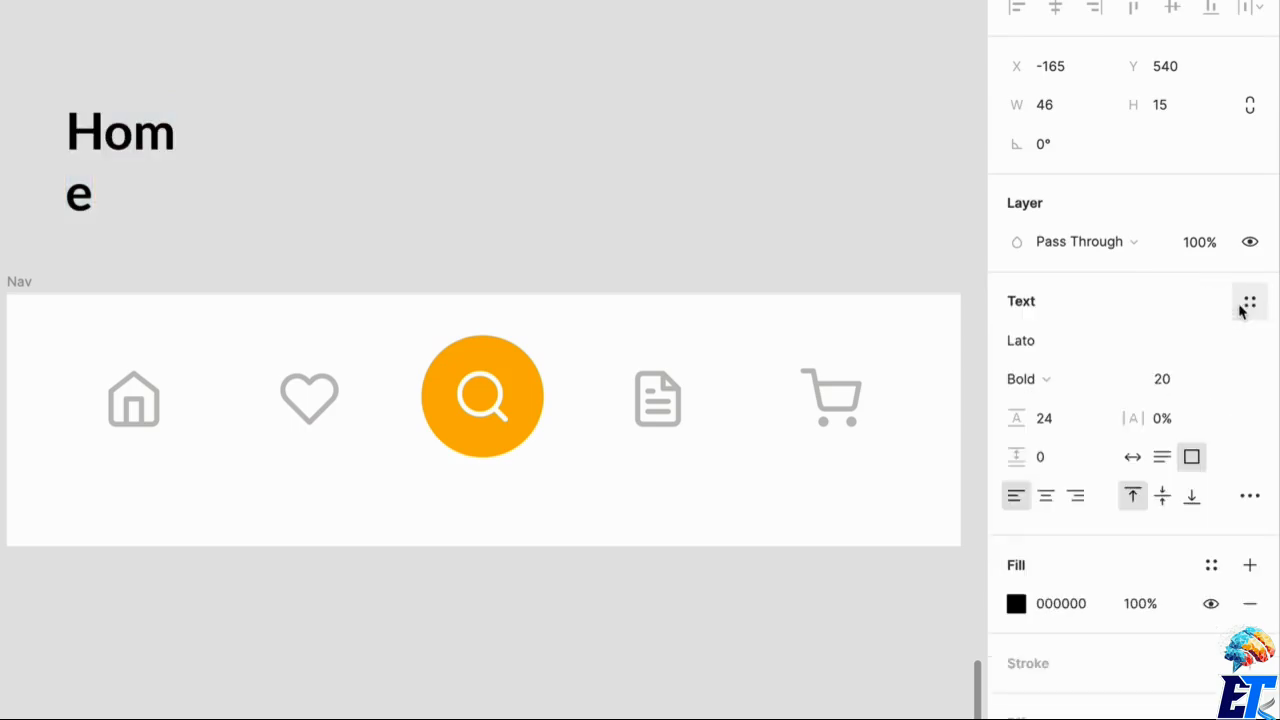
click(1172, 382)
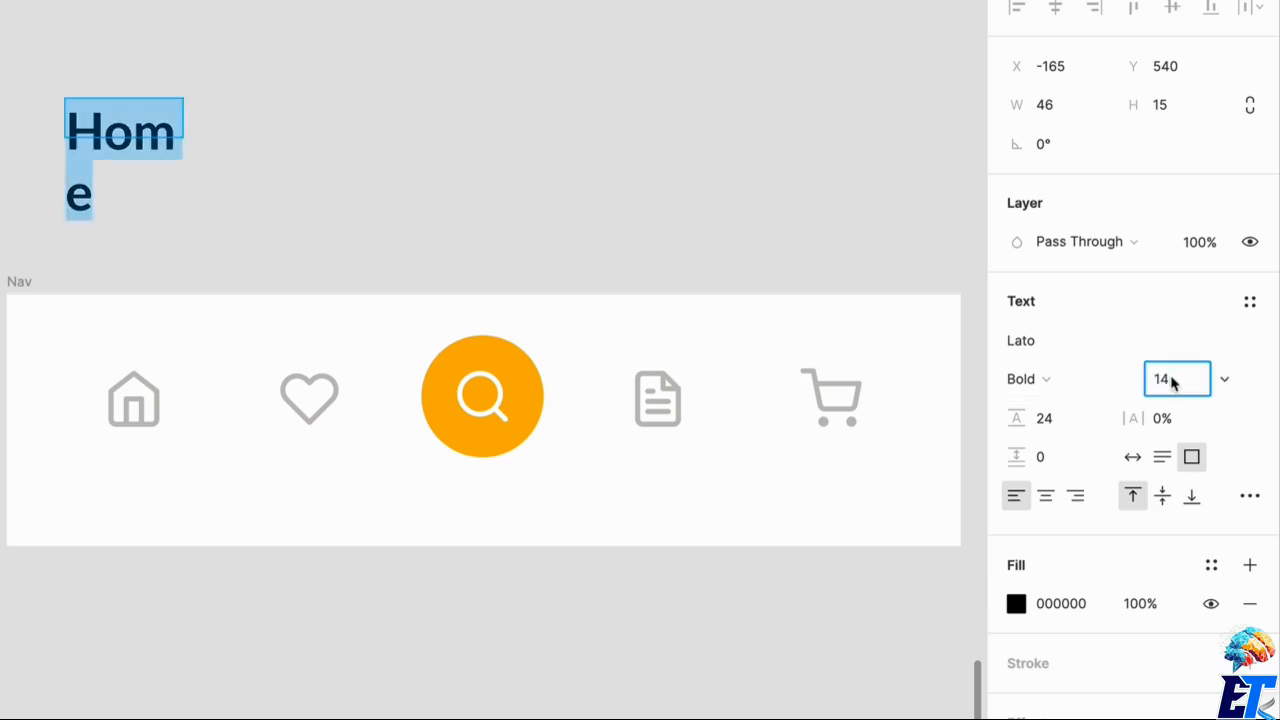
text(14)
key(Return)
click(1172, 381)
text(12)
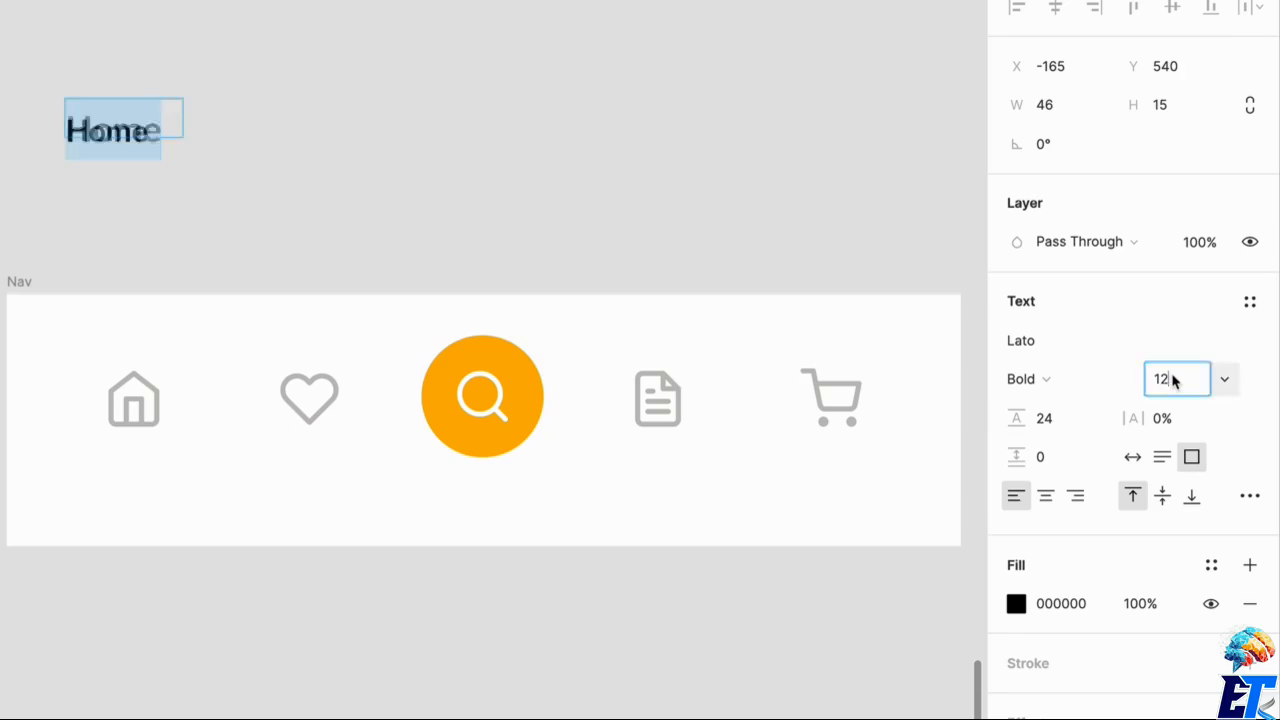
key(Return)
Set the Home label's font weight to SemiBold.
click(1041, 390)
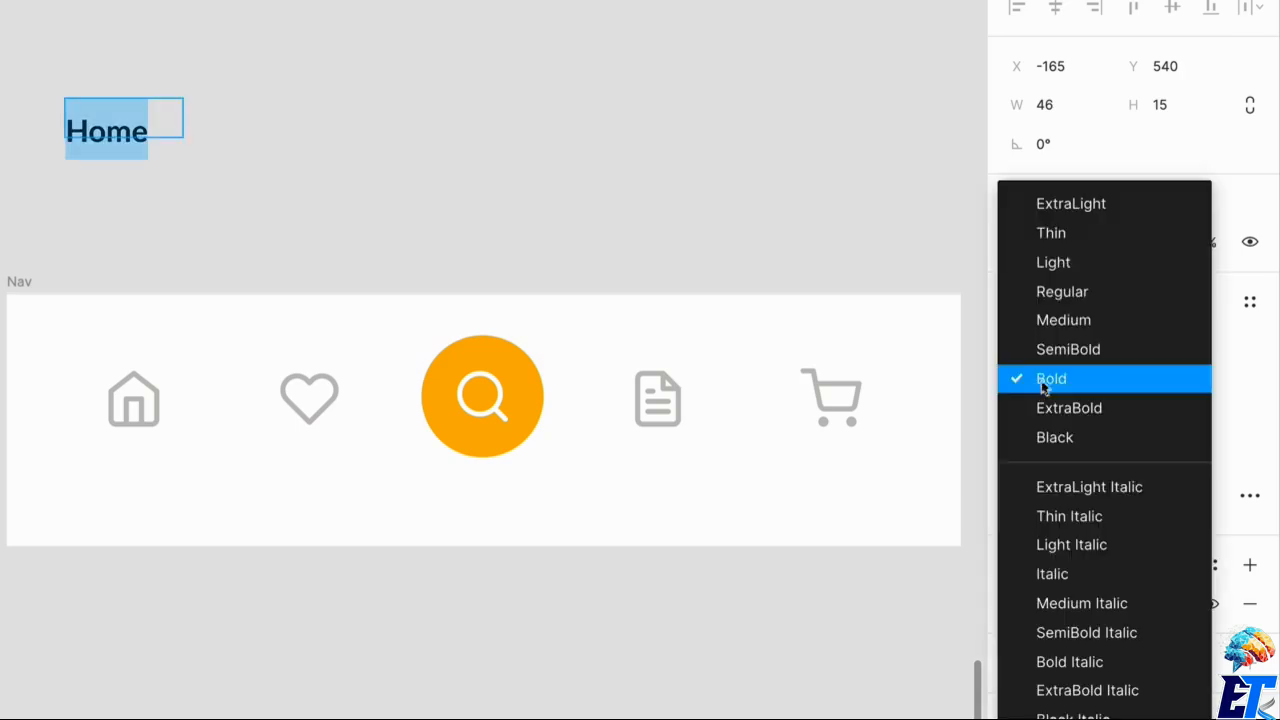
click(1042, 348)
click(320, 242)
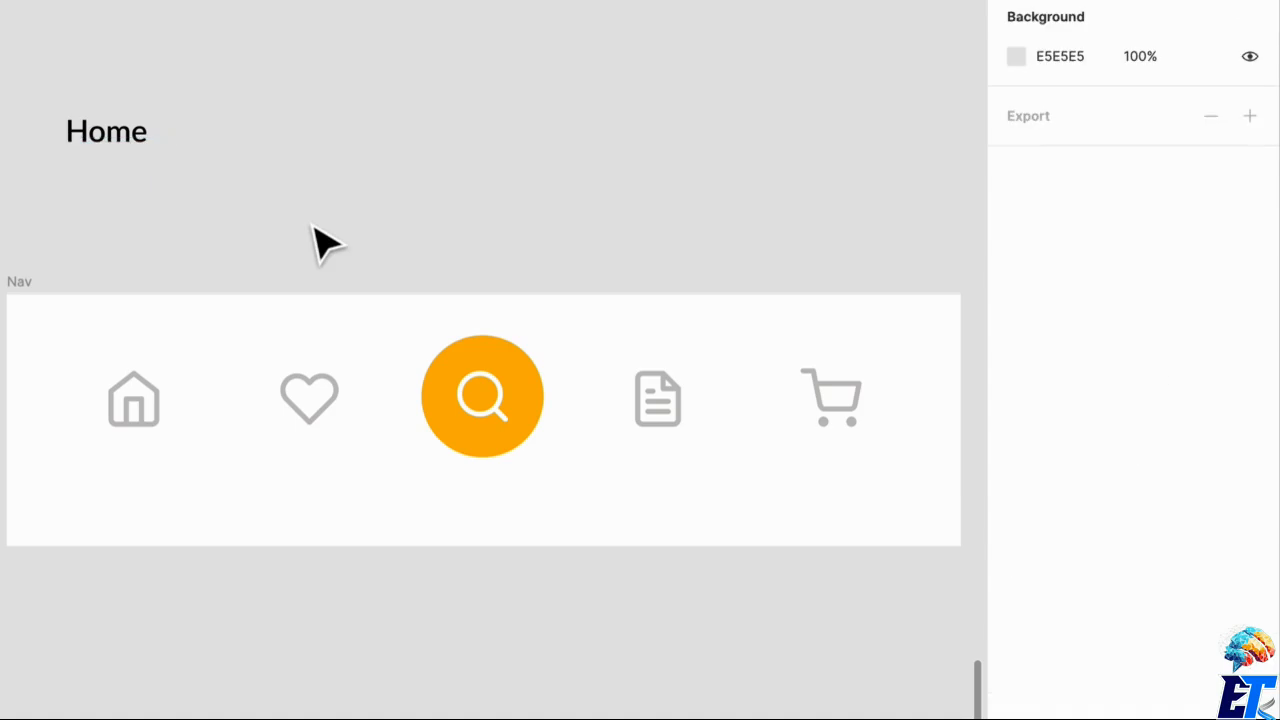
Set the Home label's text box to auto width and its line height to 100%.
click(128, 133)
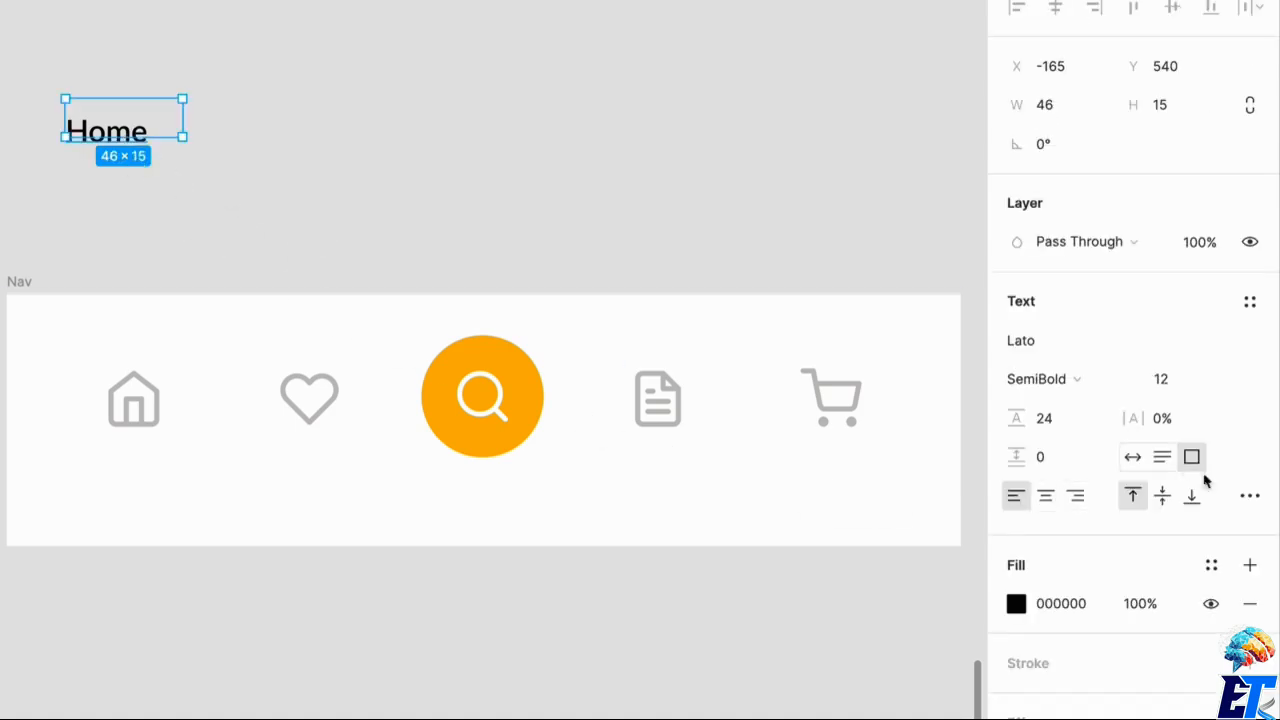
click(1132, 457)
click(485, 232)
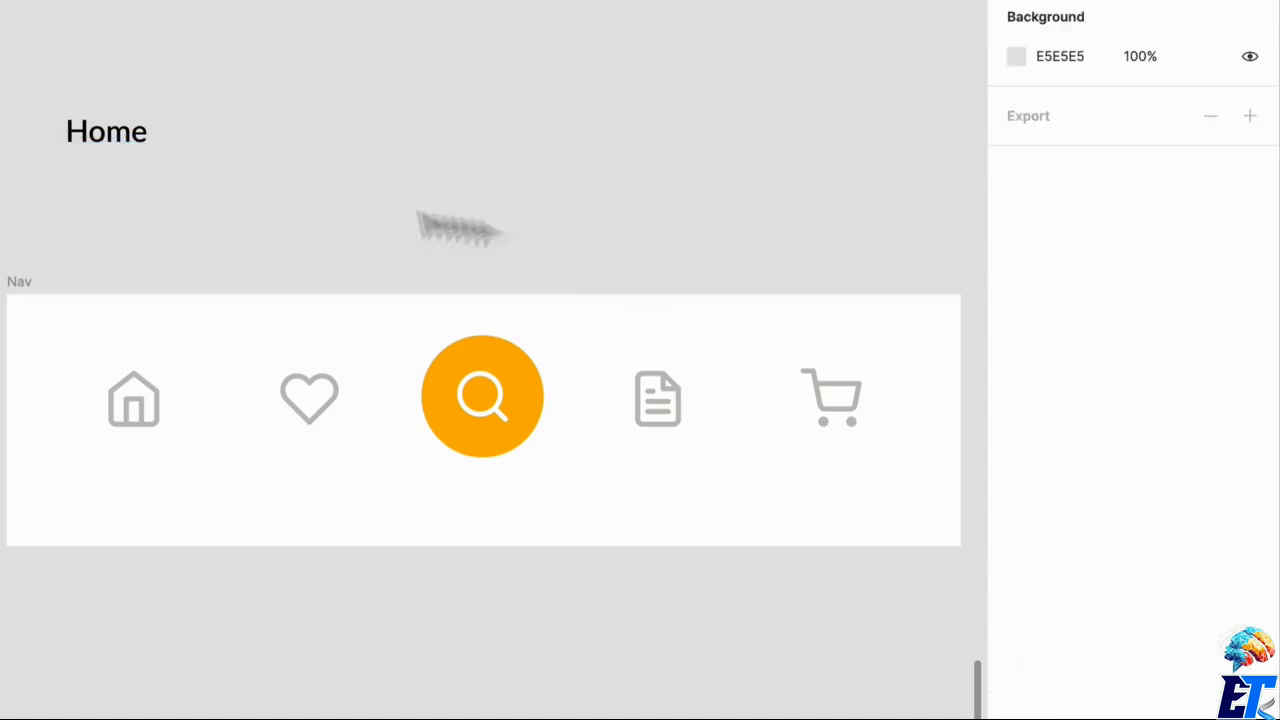
click(148, 138)
click(1048, 424)
text(1)
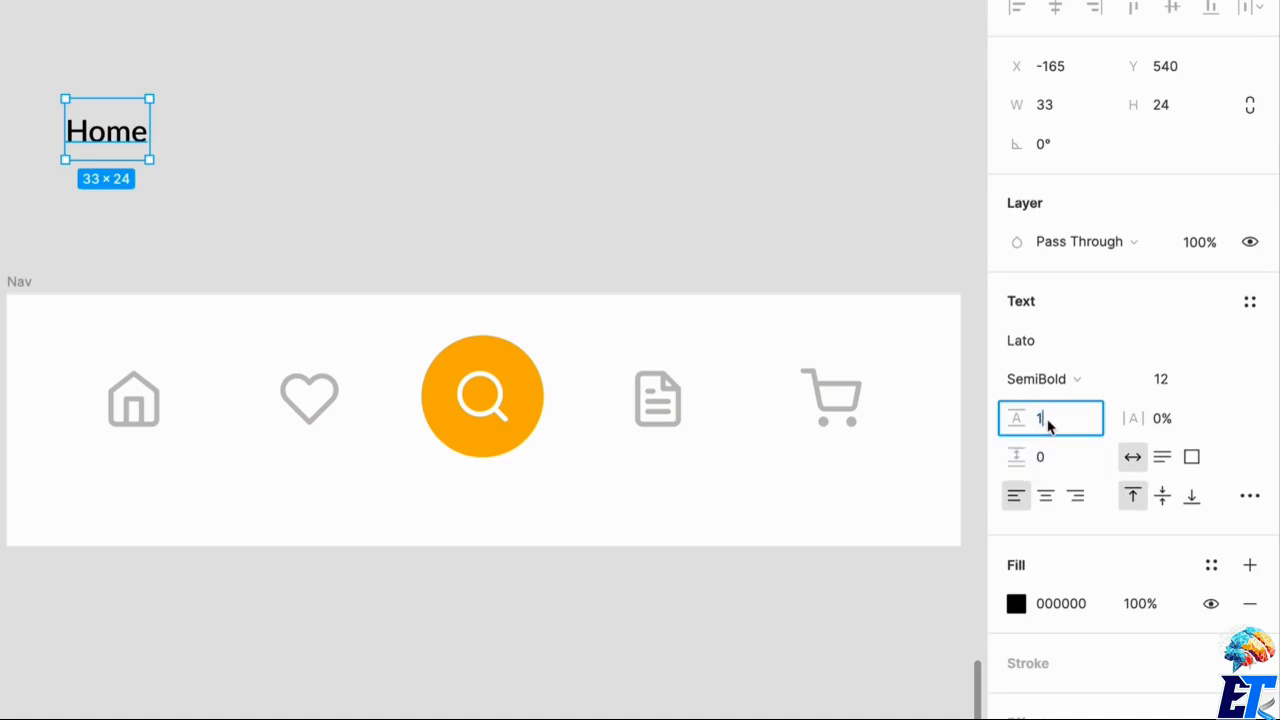
text(00%)
key(Return)
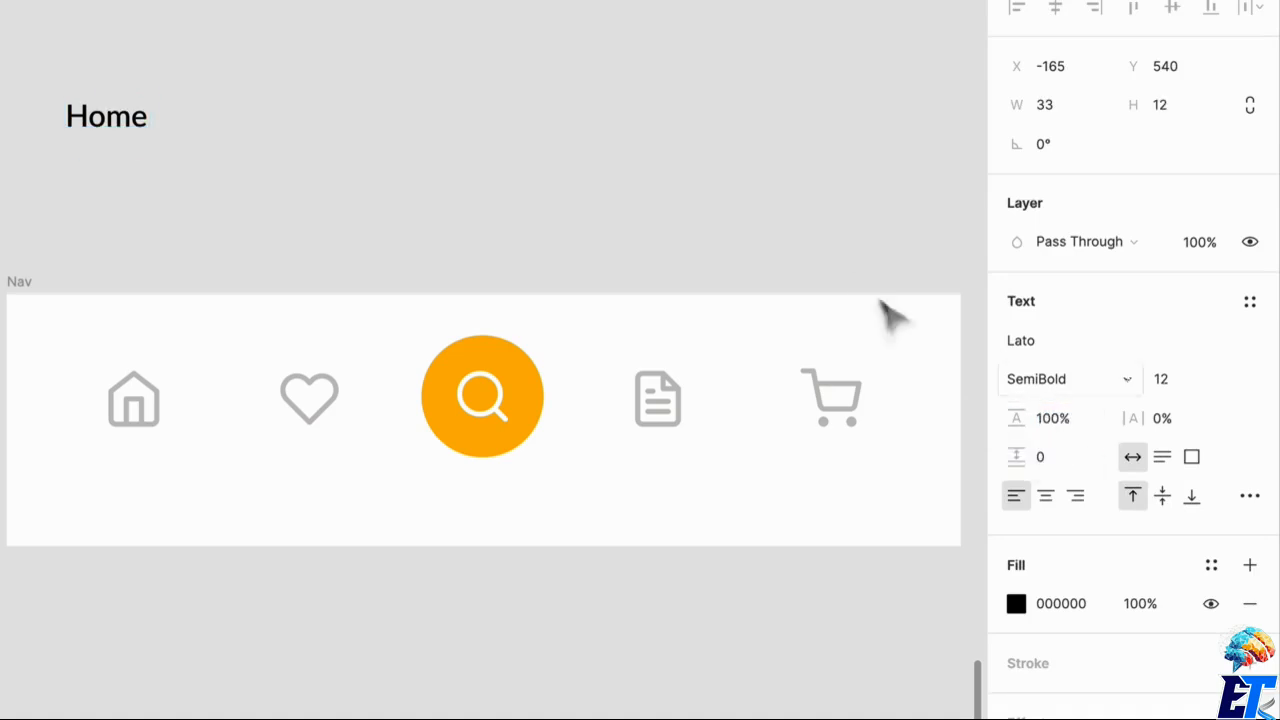
click(386, 221)
Wrap the Home text layer in its own frame and name the frame "Home".
click(108, 140)
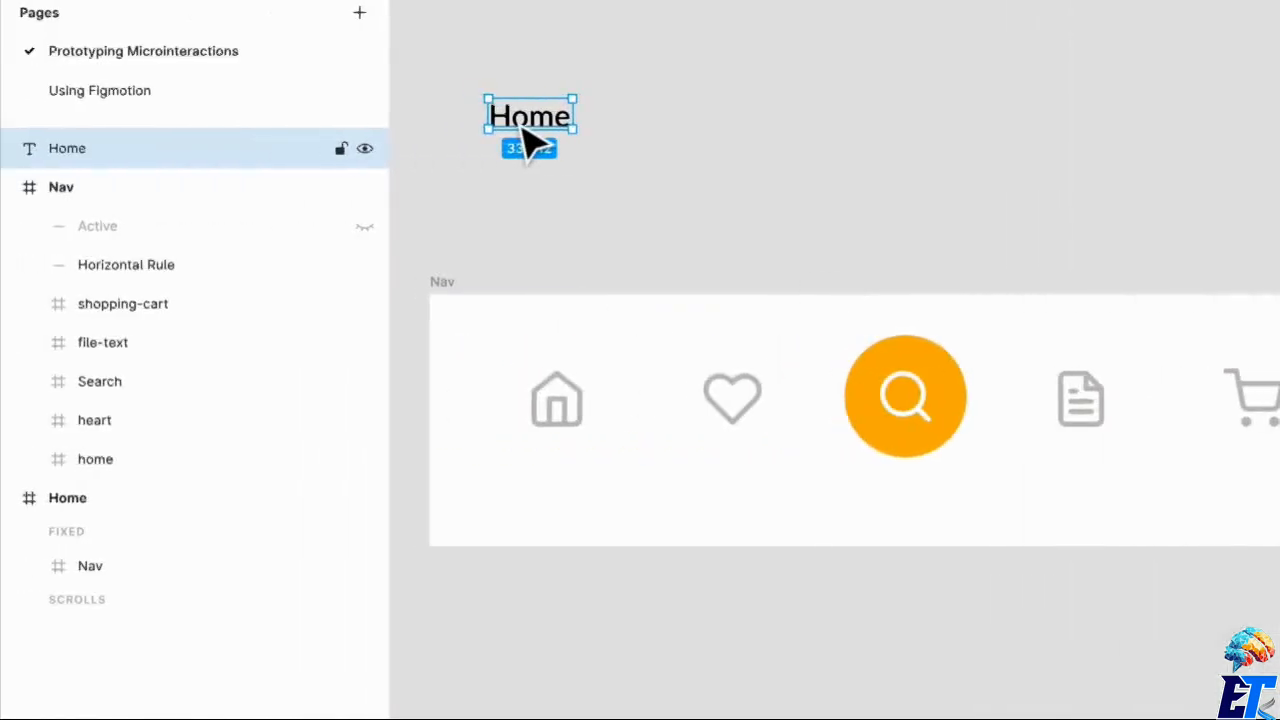
key(alt+super+g)
key(super+r)
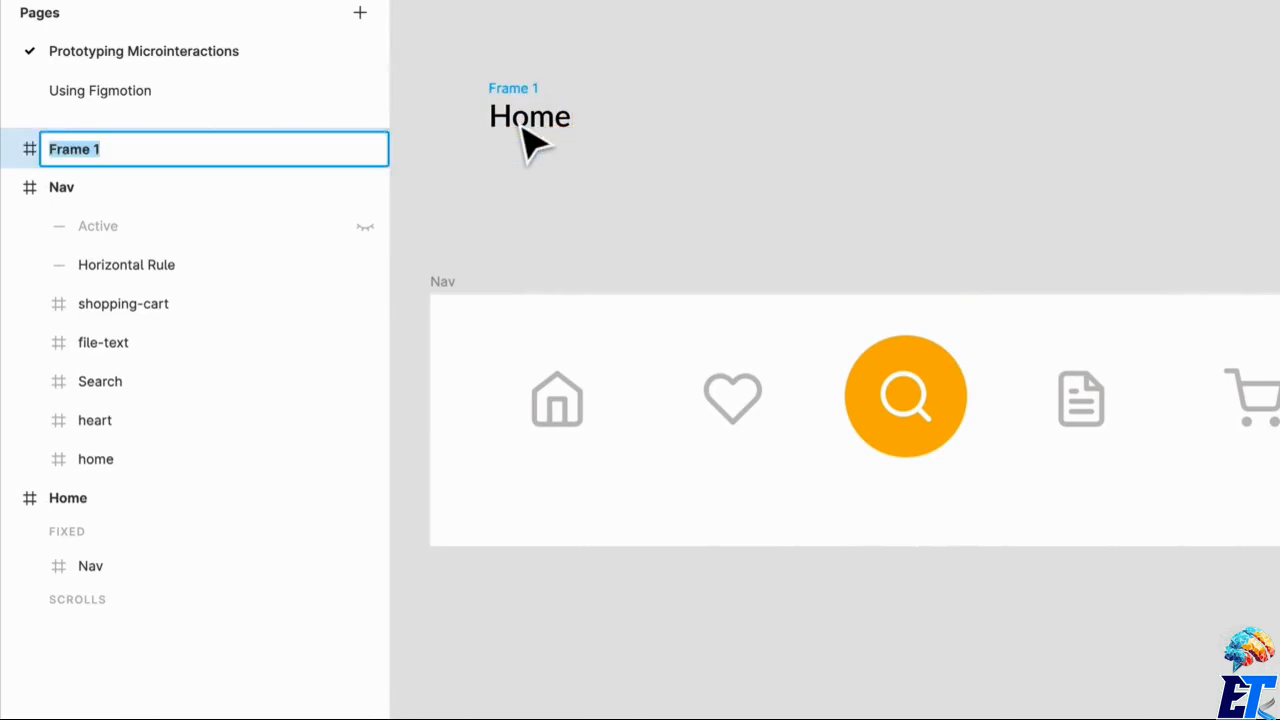
text(Home)
key(Return)
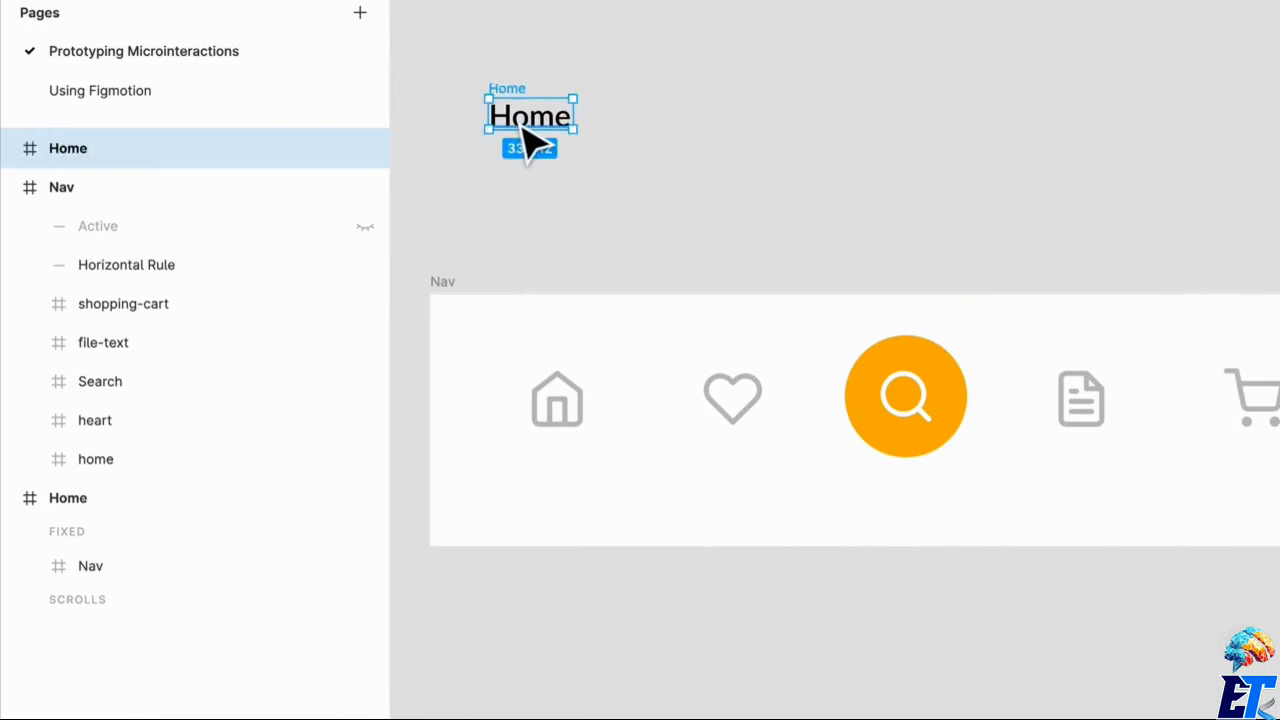
Delete the 375 × 812 Home screen frame above the label and the Nav frame.
scroll(614, 190, down, 10)
scroll(620, 180, up, 1)
scroll(638, 77, up, 3)
click(638, 228)
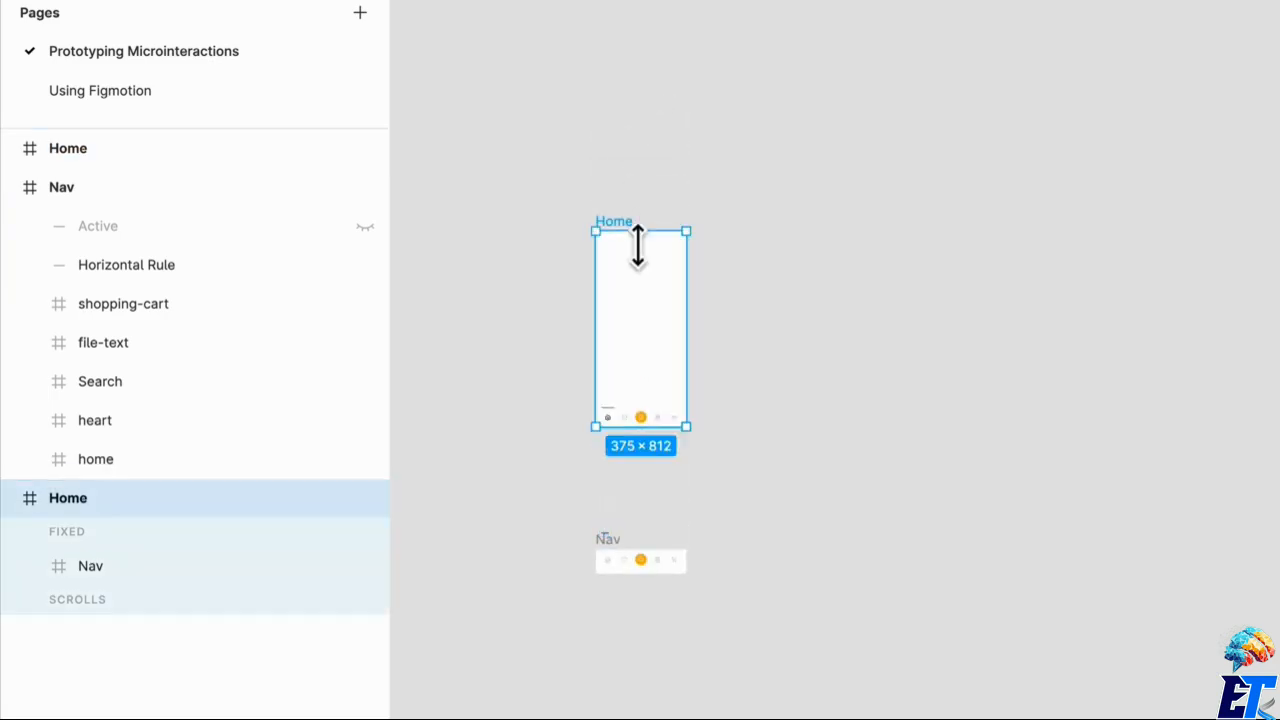
key(Delete)
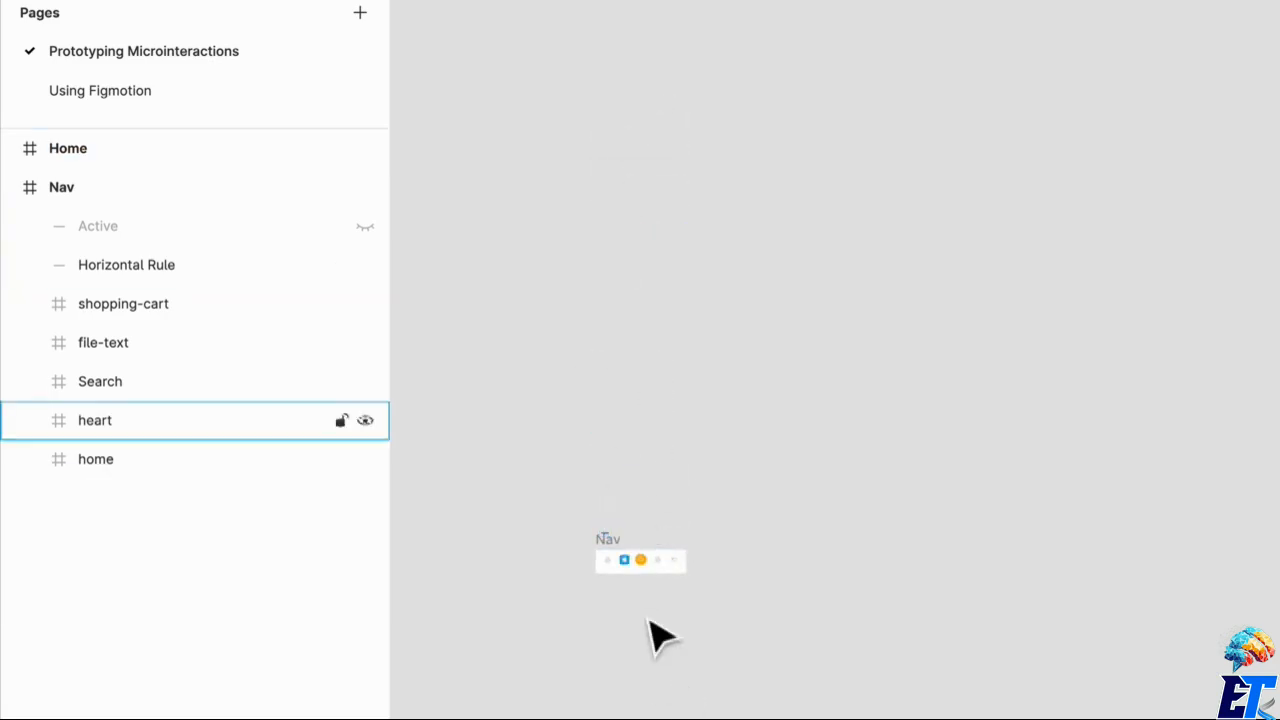
Try placing the Home label frame beneath the home icon in Nav and return it to the empty canvas above.
scroll(655, 635, up, 5)
scroll(660, 550, up, 3)
scroll(660, 550, left, 3)
scroll(729, 506, up, 5)
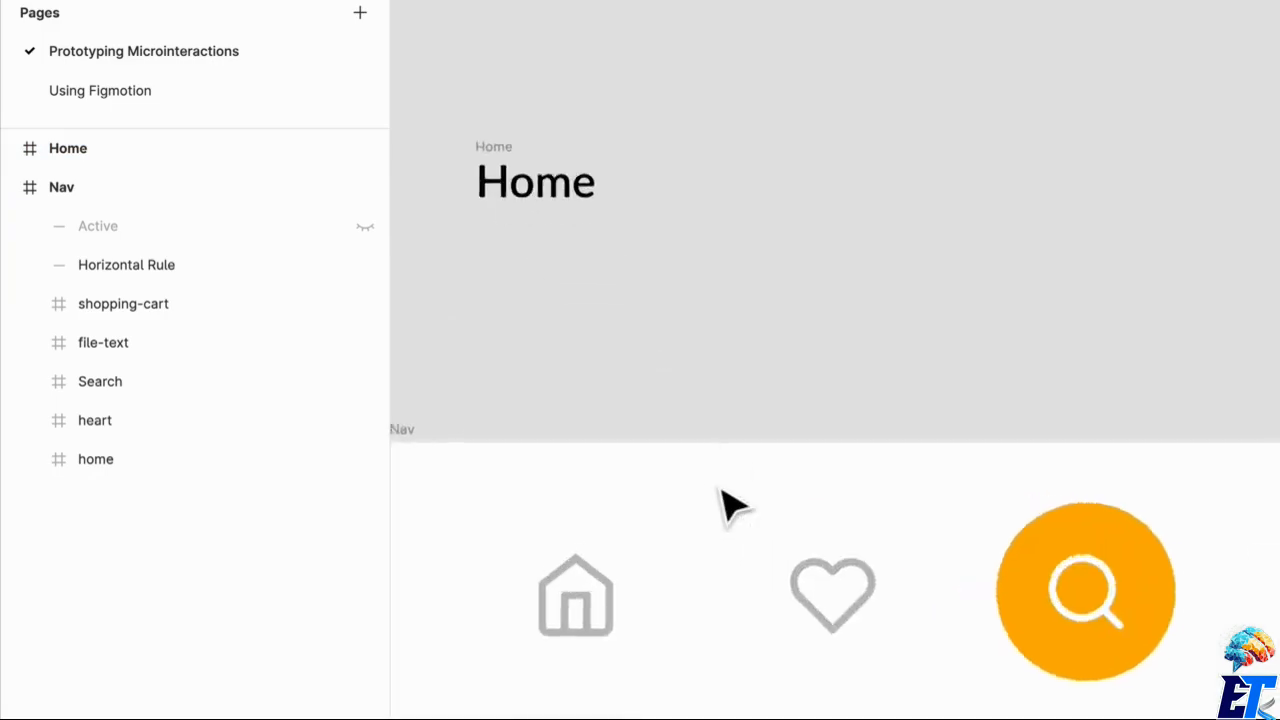
click(540, 178)
click(540, 178)
drag(505, 145, 534, 705)
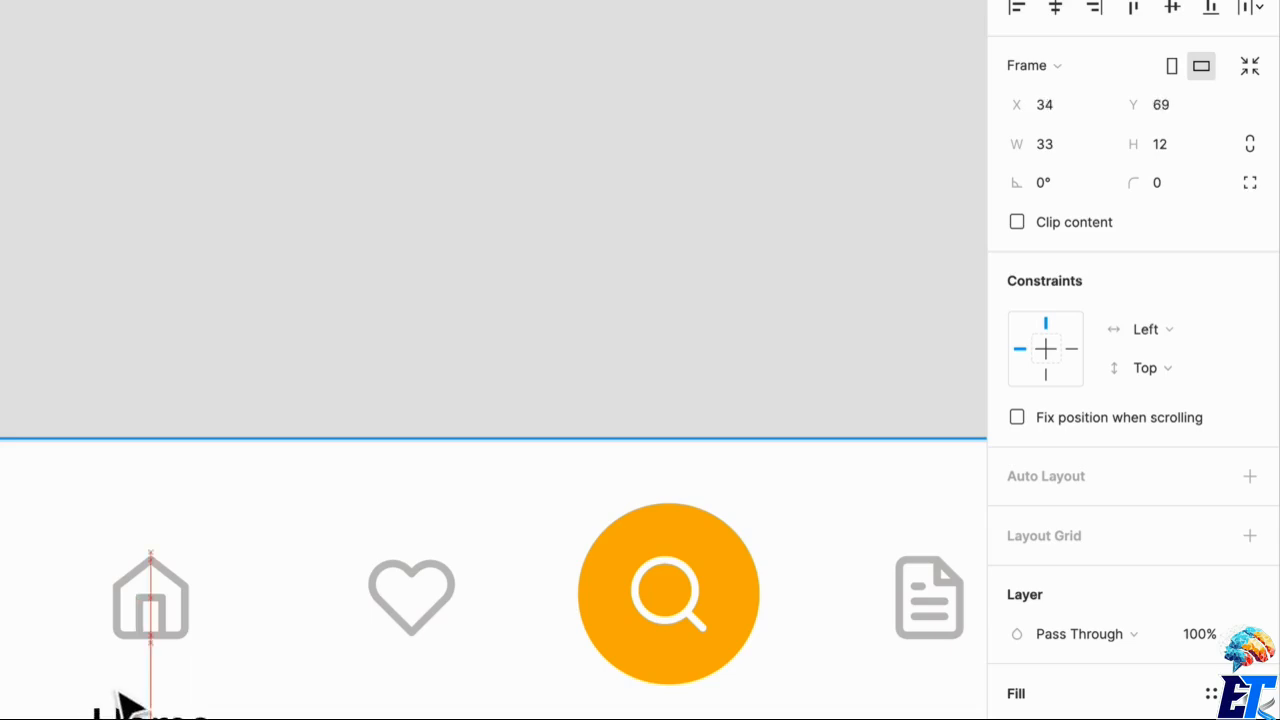
drag(117, 690, 59, 71)
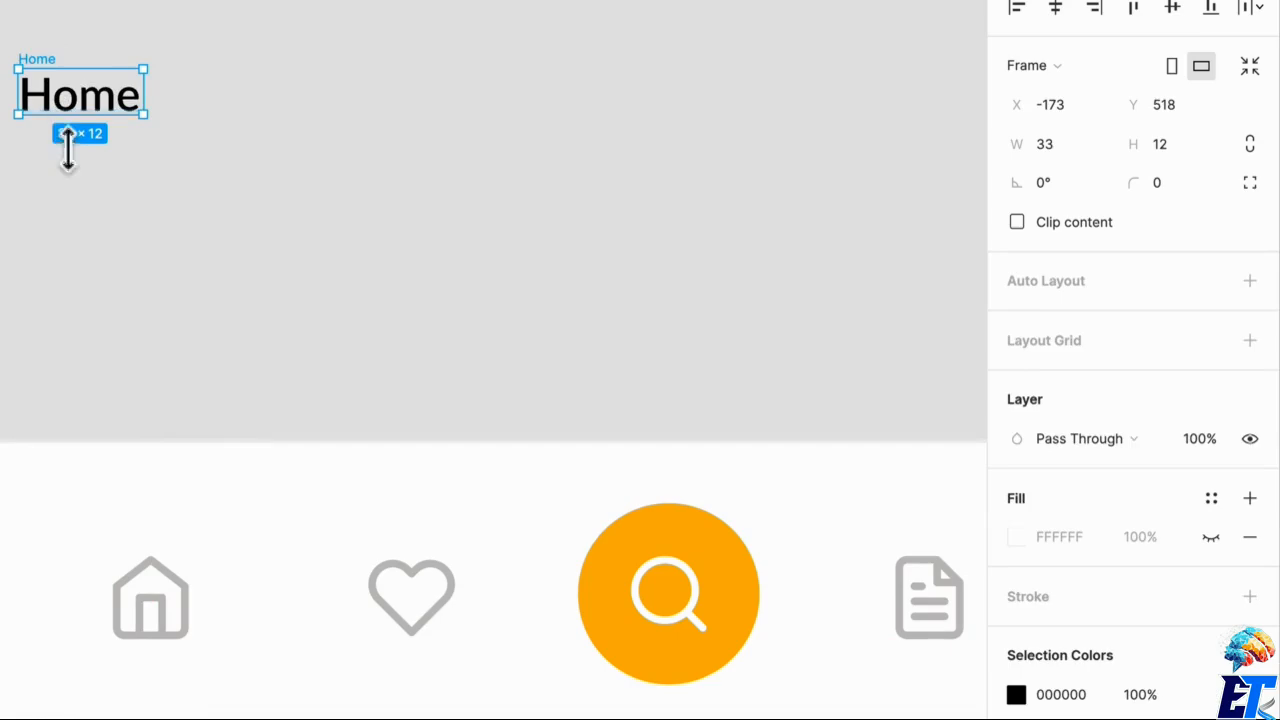
Add horizontal auto layout with 0 spacing between items to the Home label frame and center-align its text.
click(1252, 280)
click(1221, 360)
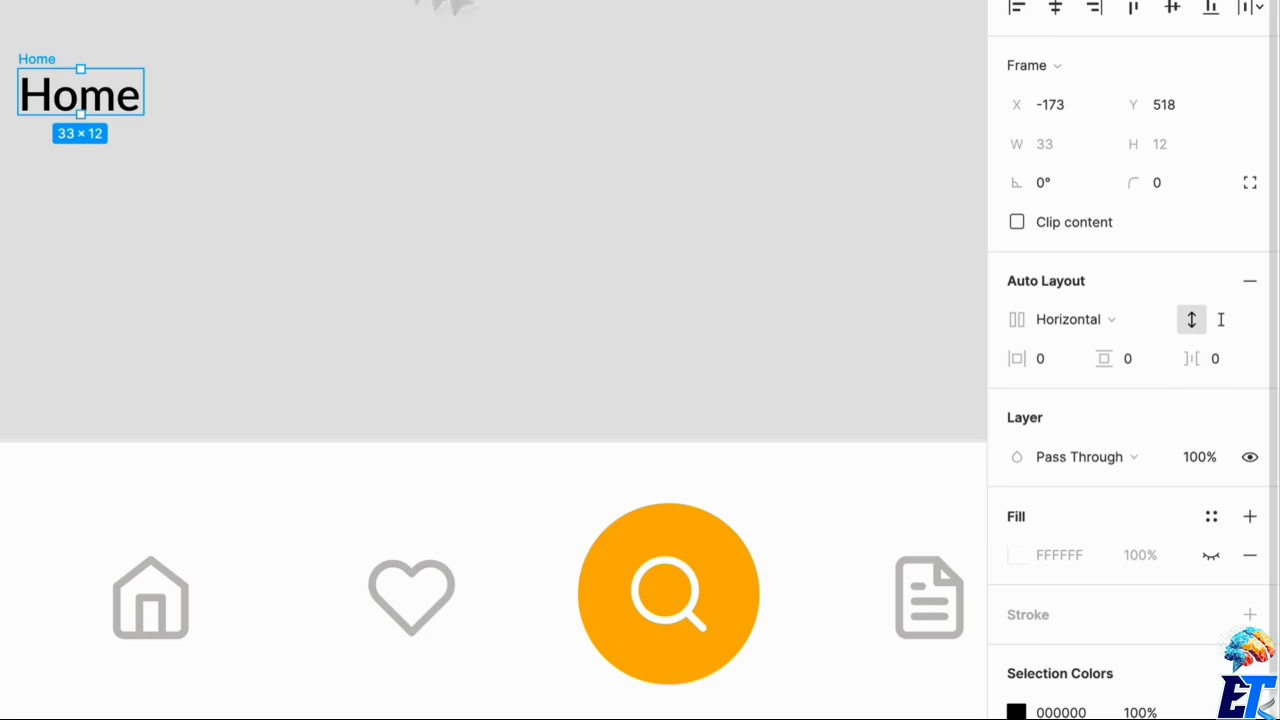
key(Return)
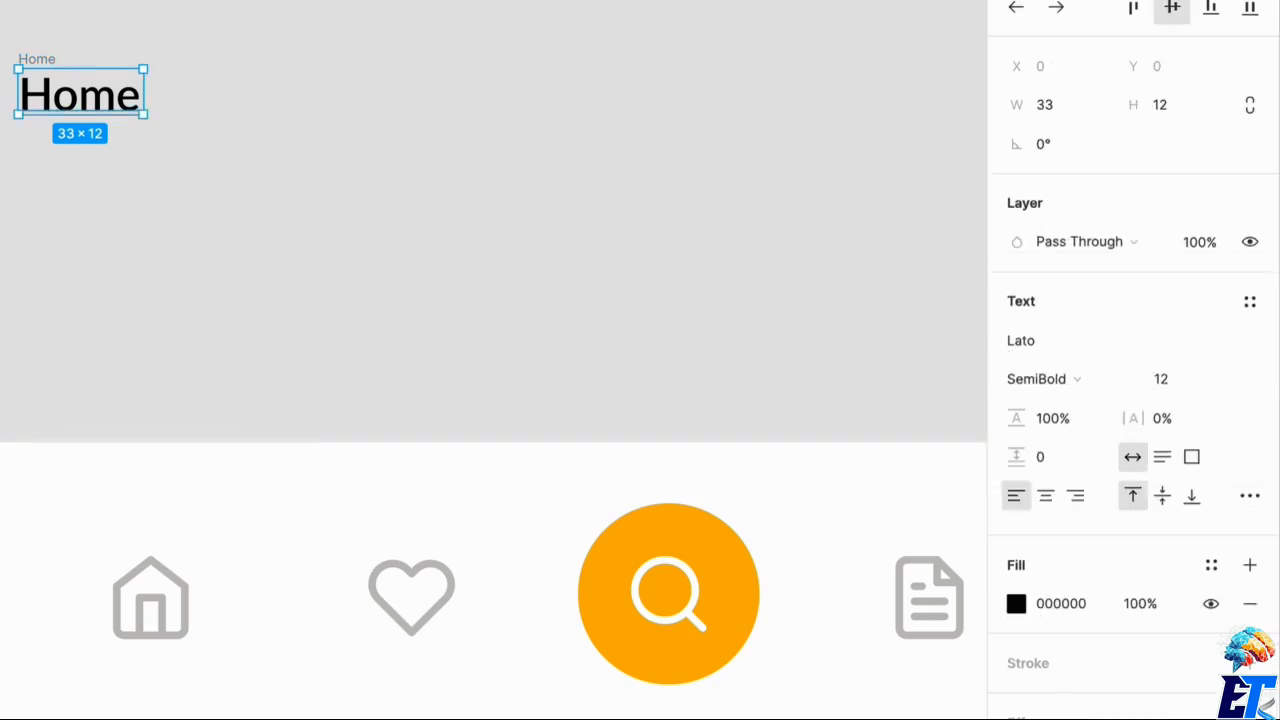
click(1042, 497)
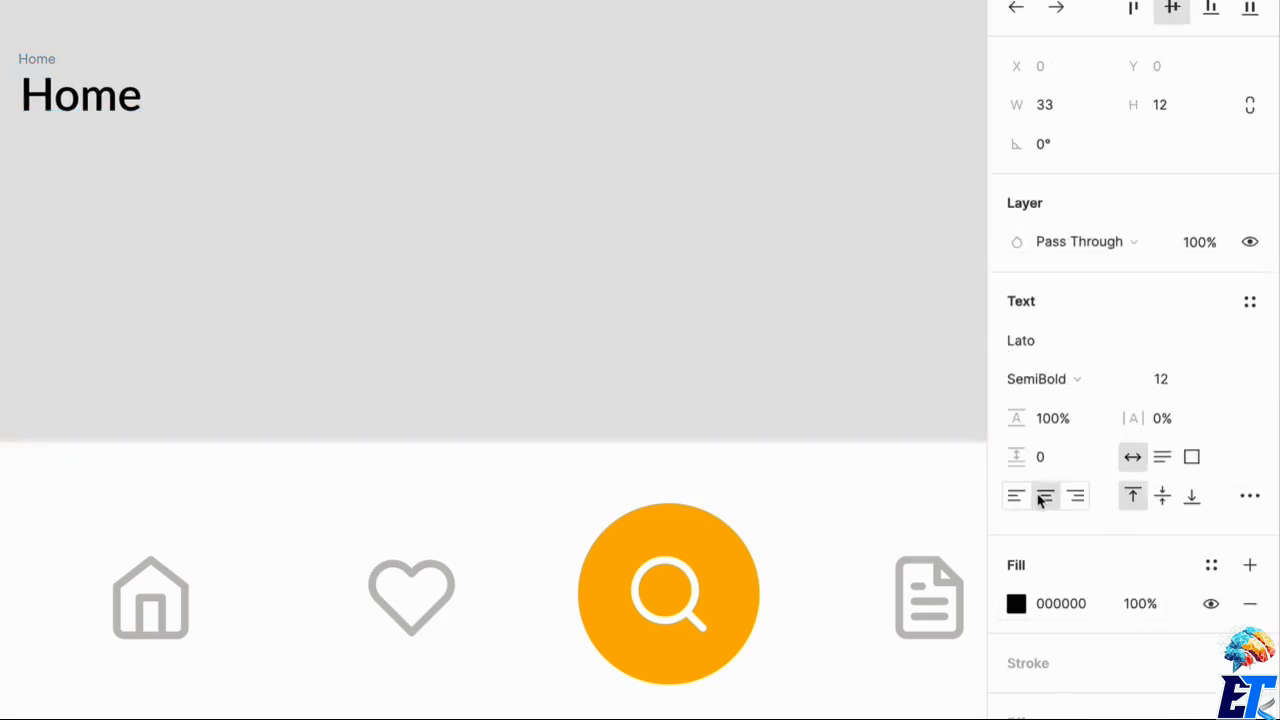
click(228, 246)
Duplicate the Home label frame three times into an evenly spaced row of four above the Nav frame.
scroll(180, 219, left, 2)
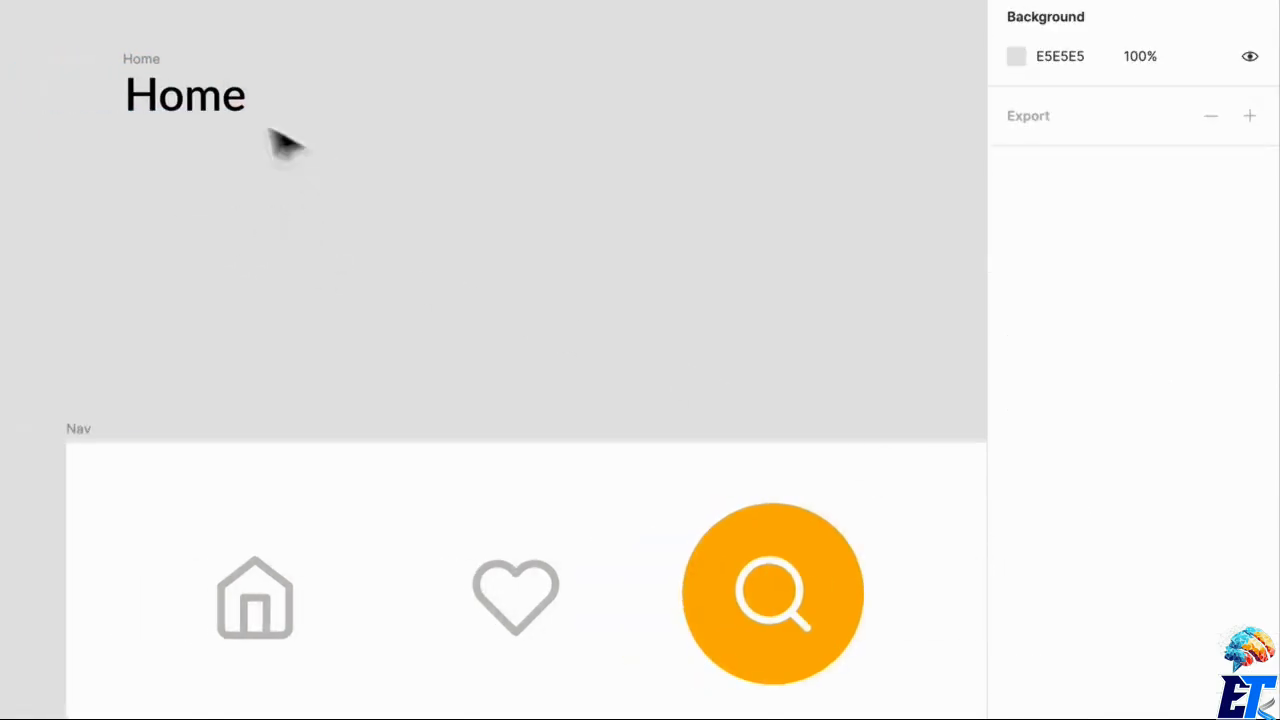
click(186, 106)
key(ctrl+d)
key(ctrl+d)
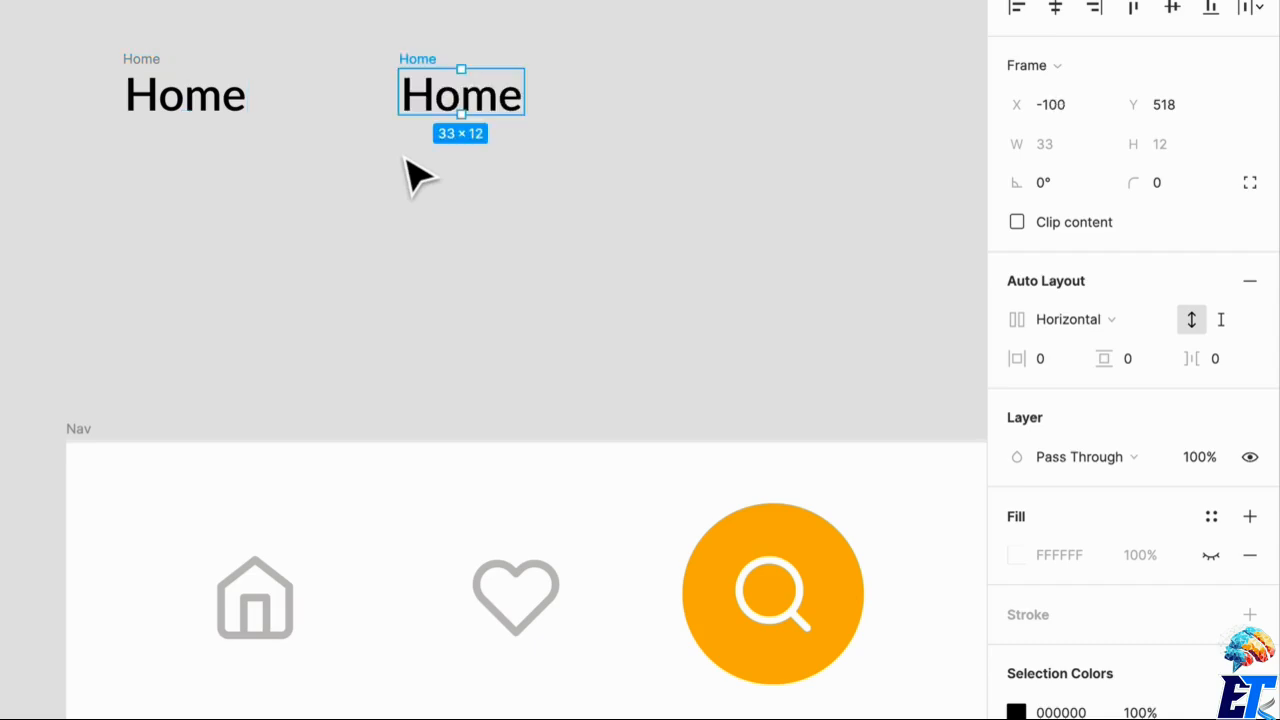
key(ctrl+d)
Change the text of the second label to "Wishlist" and the third label to "Orders".
scroll(612, 248, right, 3)
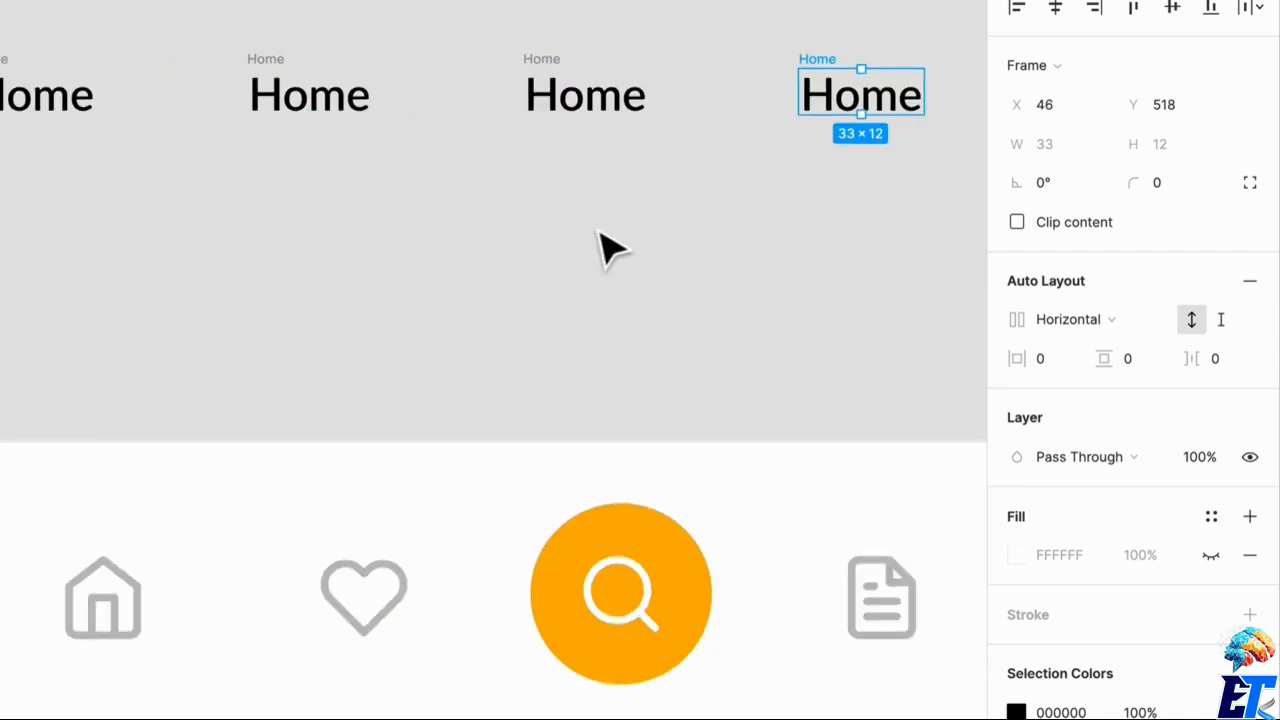
scroll(612, 248, down, 5)
scroll(650, 260, right, 2)
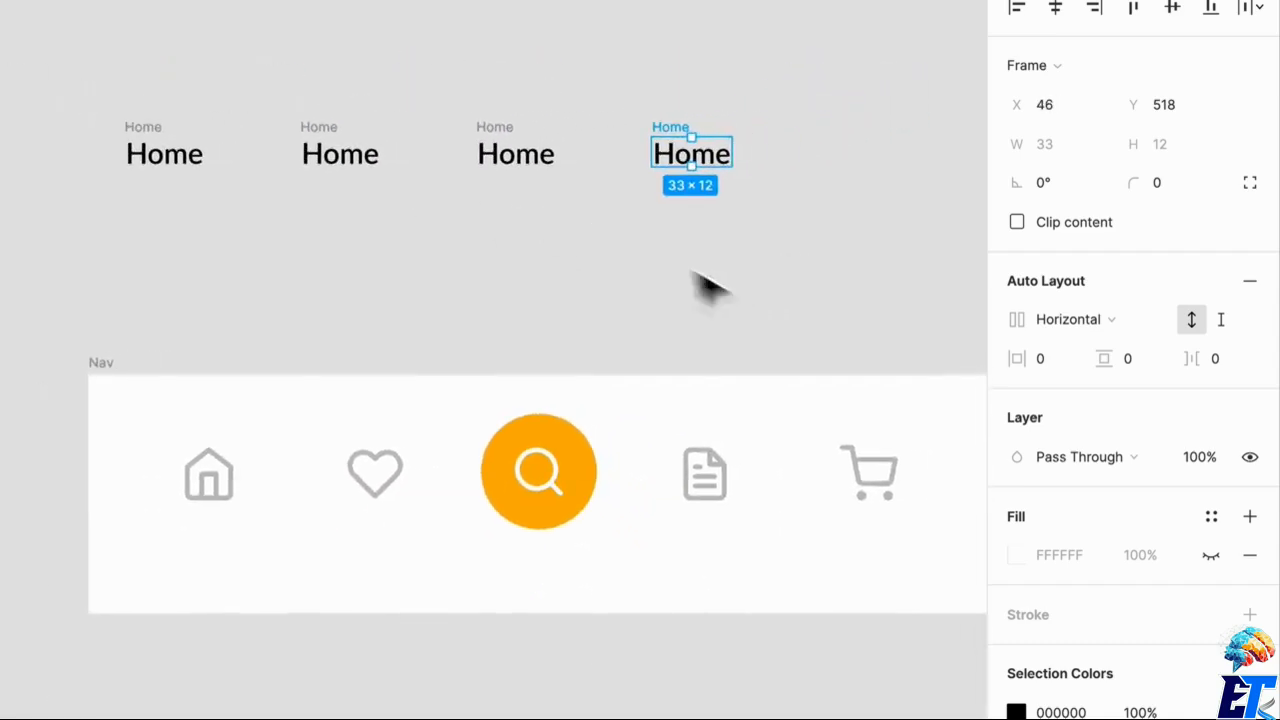
double_click(372, 168)
double_click(347, 151)
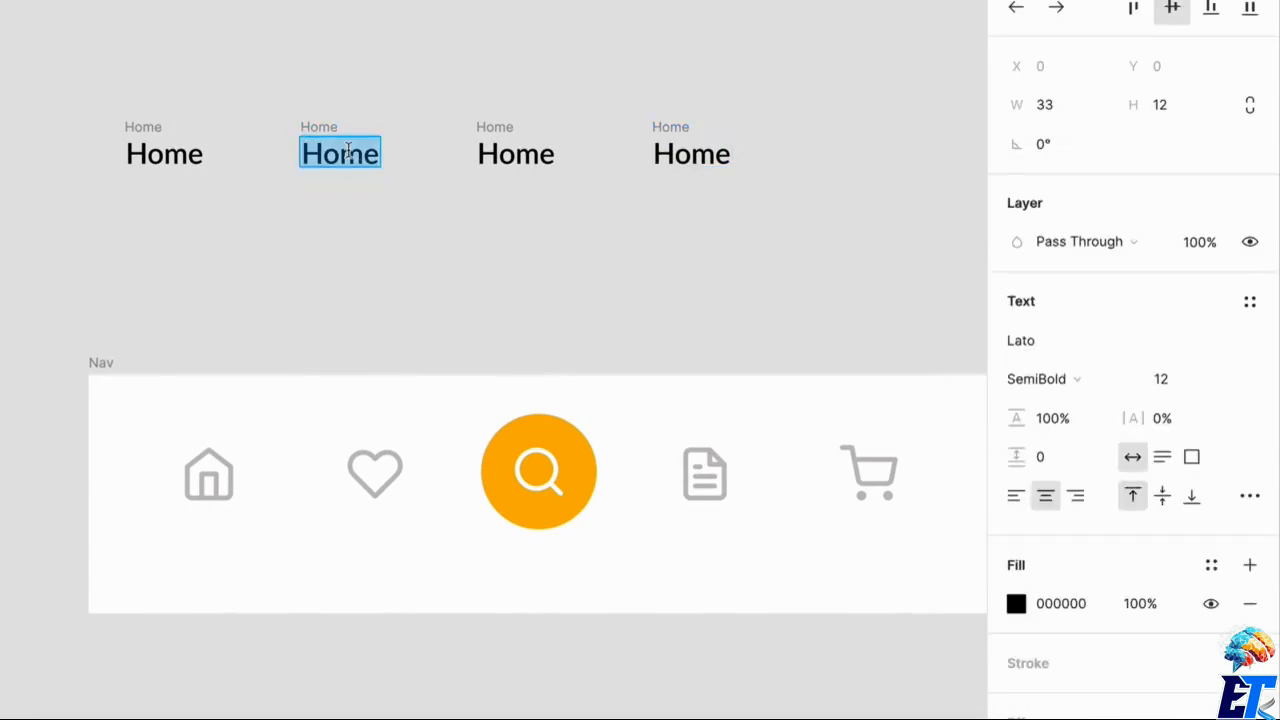
text(Wishlist)
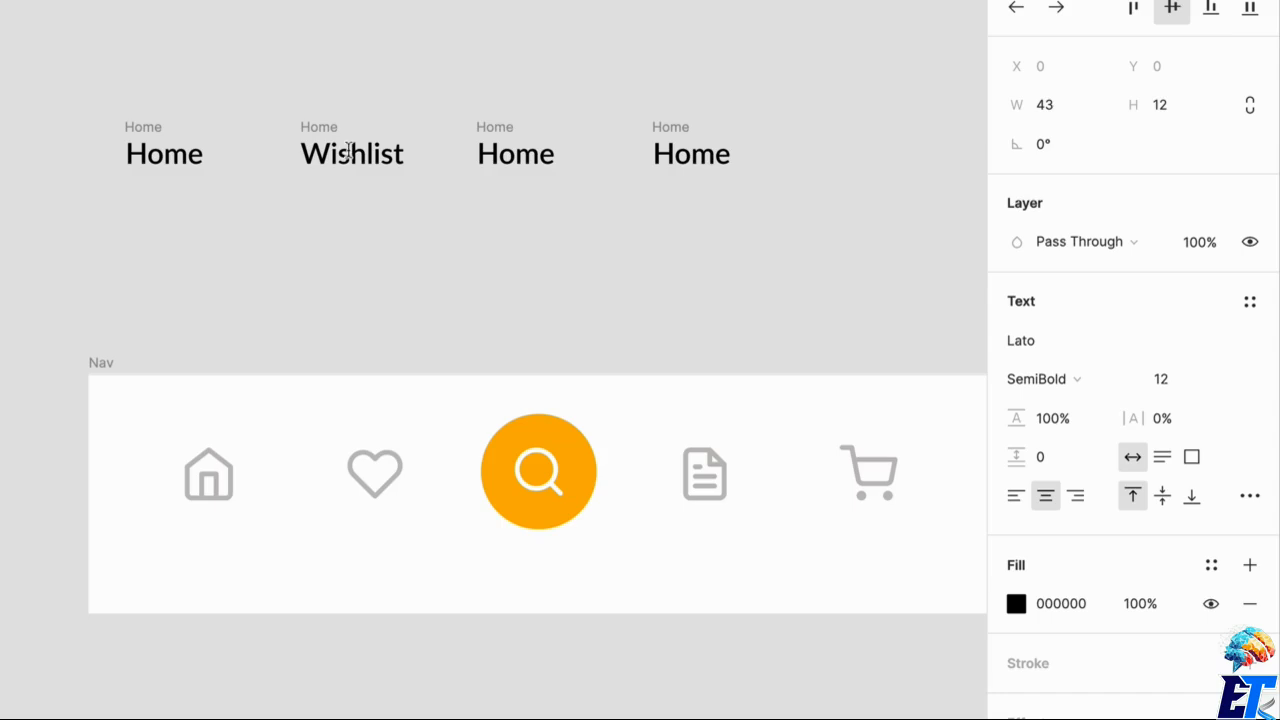
double_click(515, 153)
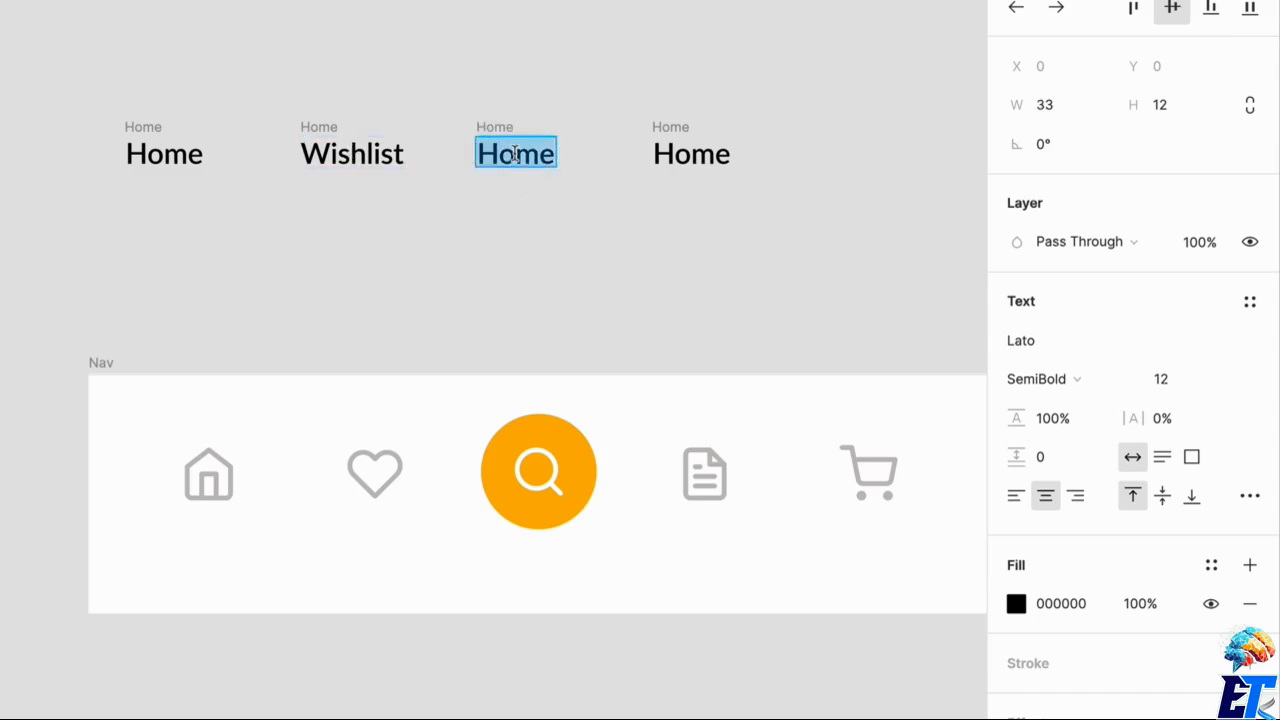
text(Orders)
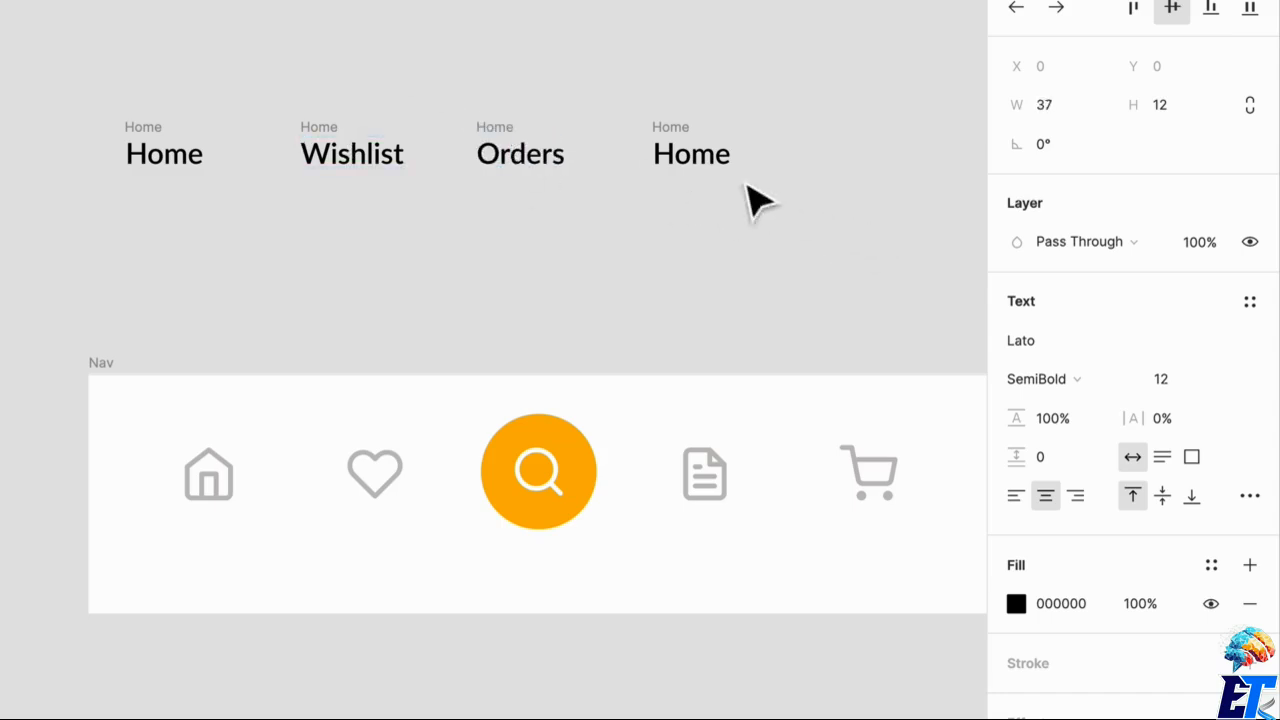
Change the text of the fourth label in the row to "Cart".
click(757, 200)
click(693, 170)
double_click(693, 170)
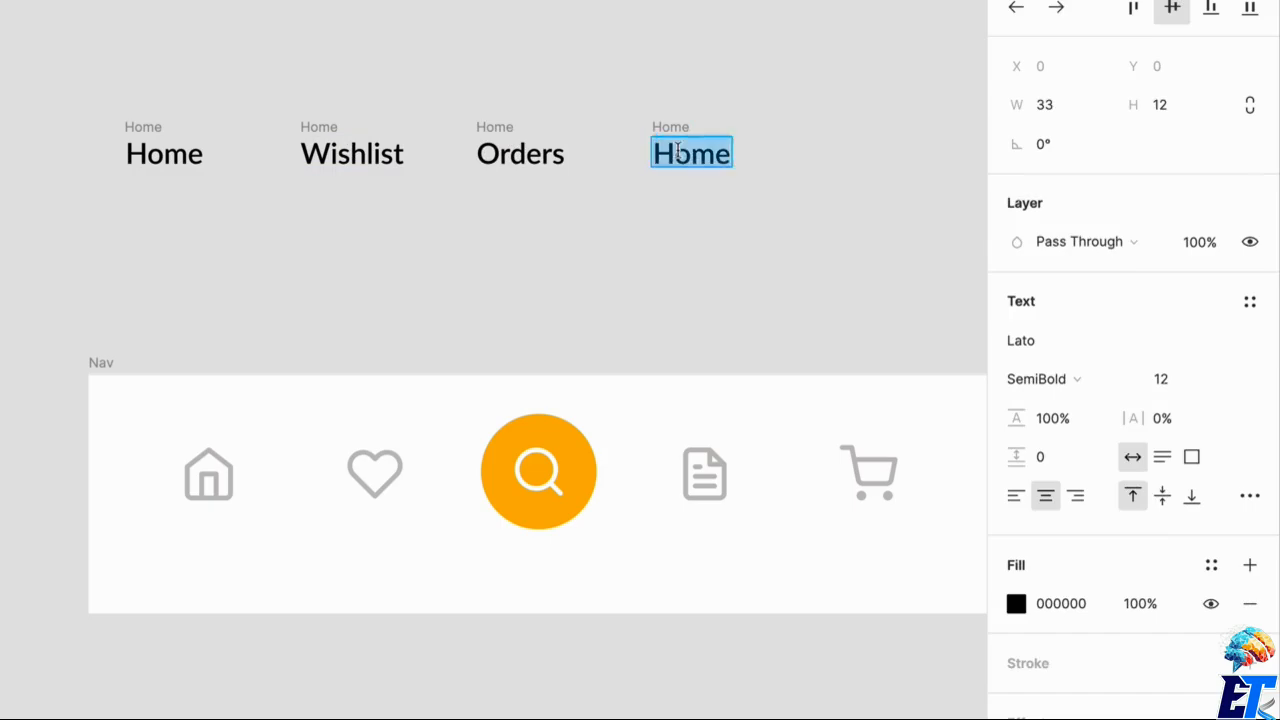
text(Cart)
click(677, 277)
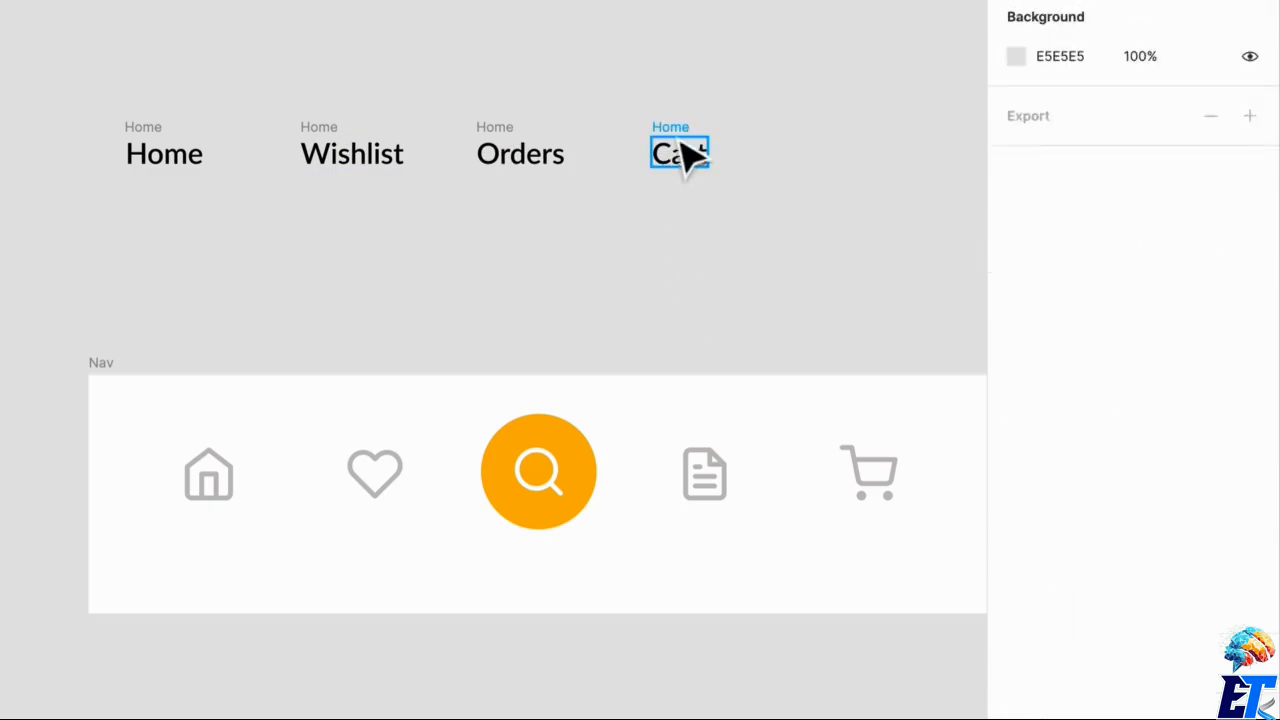
Rename the three duplicated label frames Cart, Orders and Wishlist to match their text.
click(690, 153)
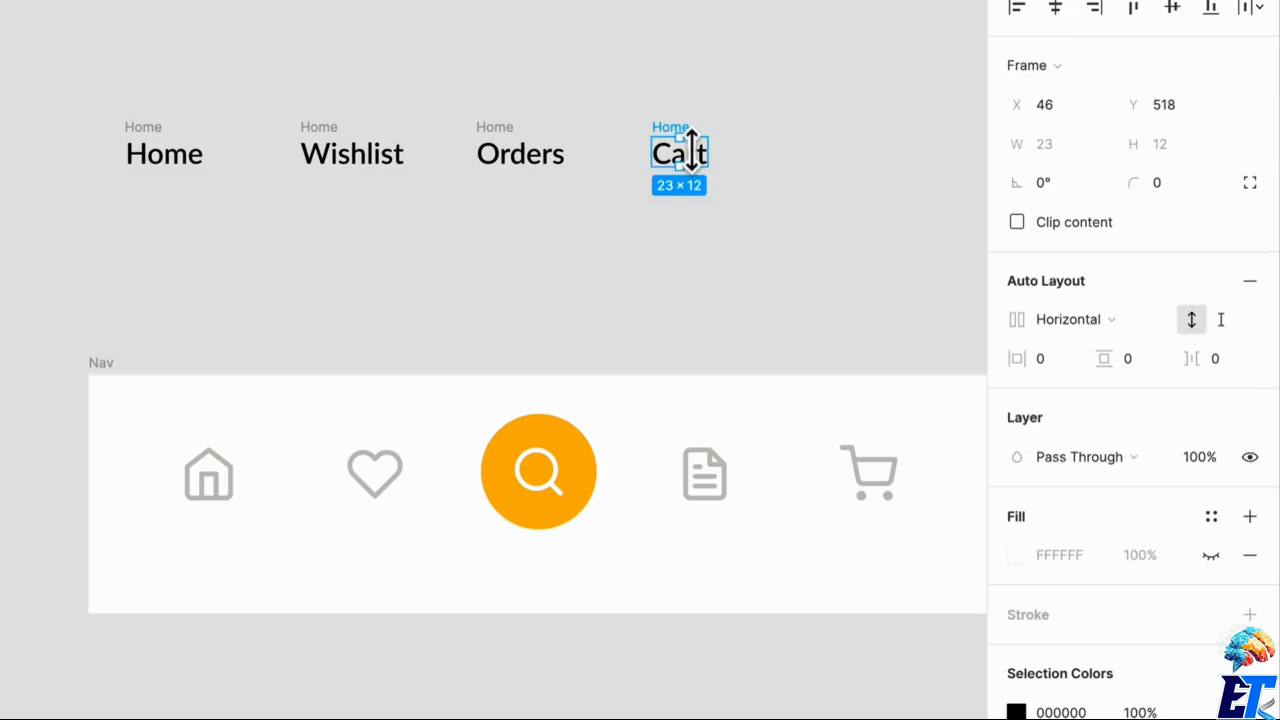
click(463, 172)
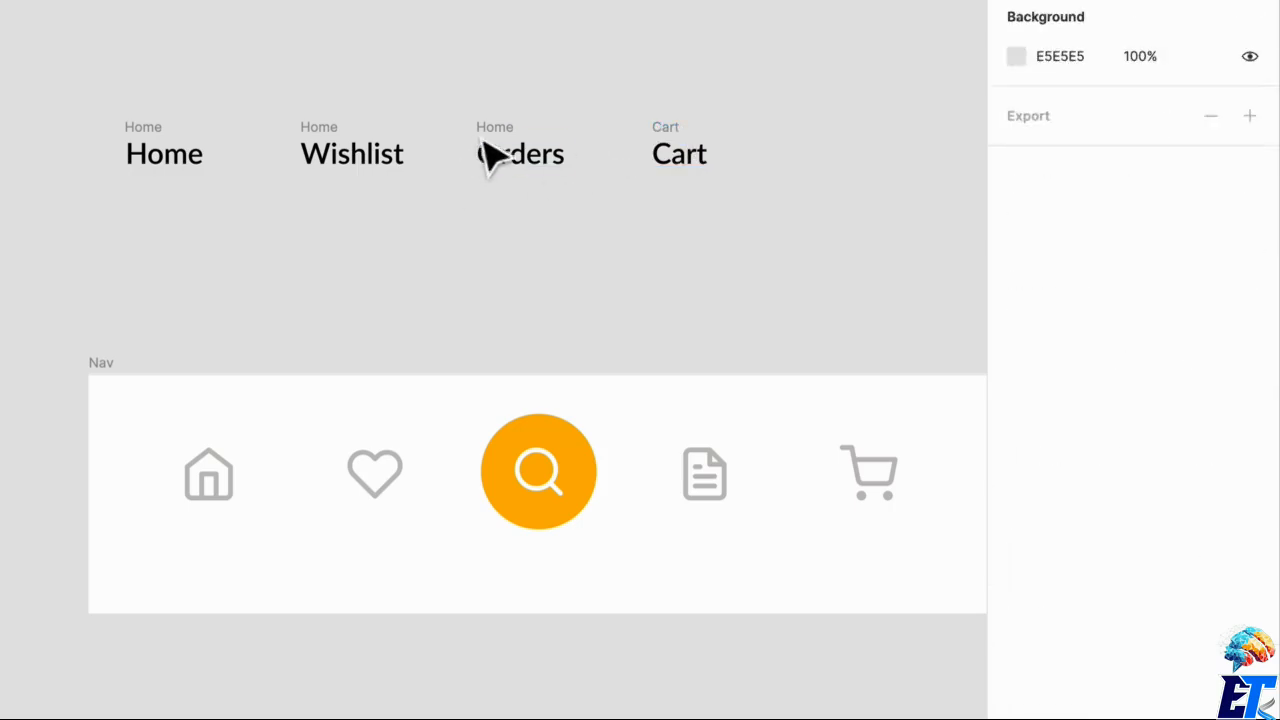
click(500, 150)
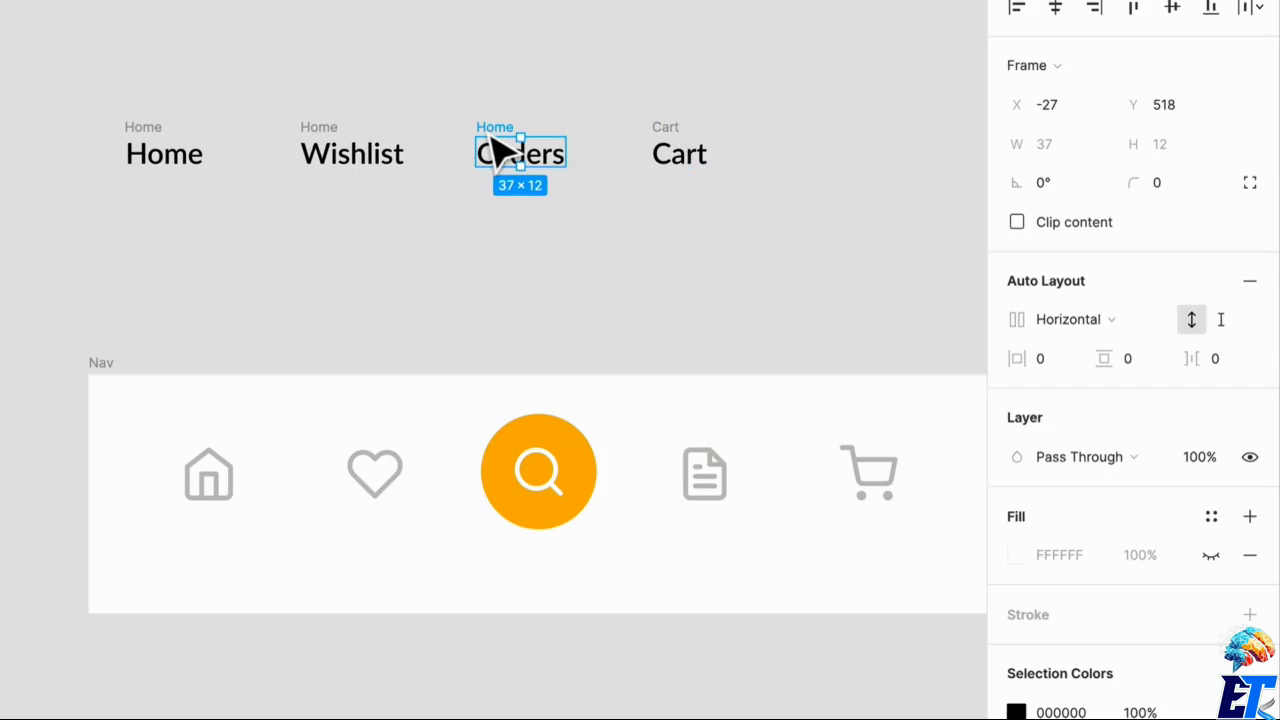
click(344, 155)
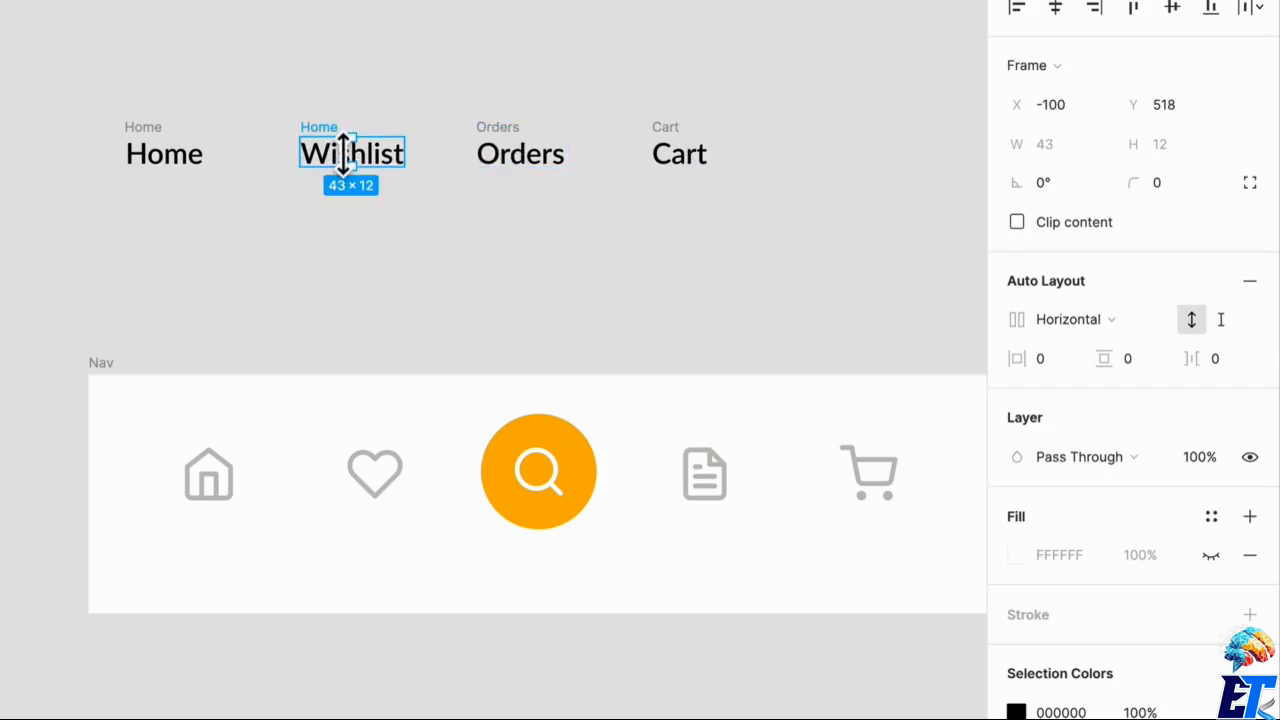
key(ctrl+r)
text(Wishlist)
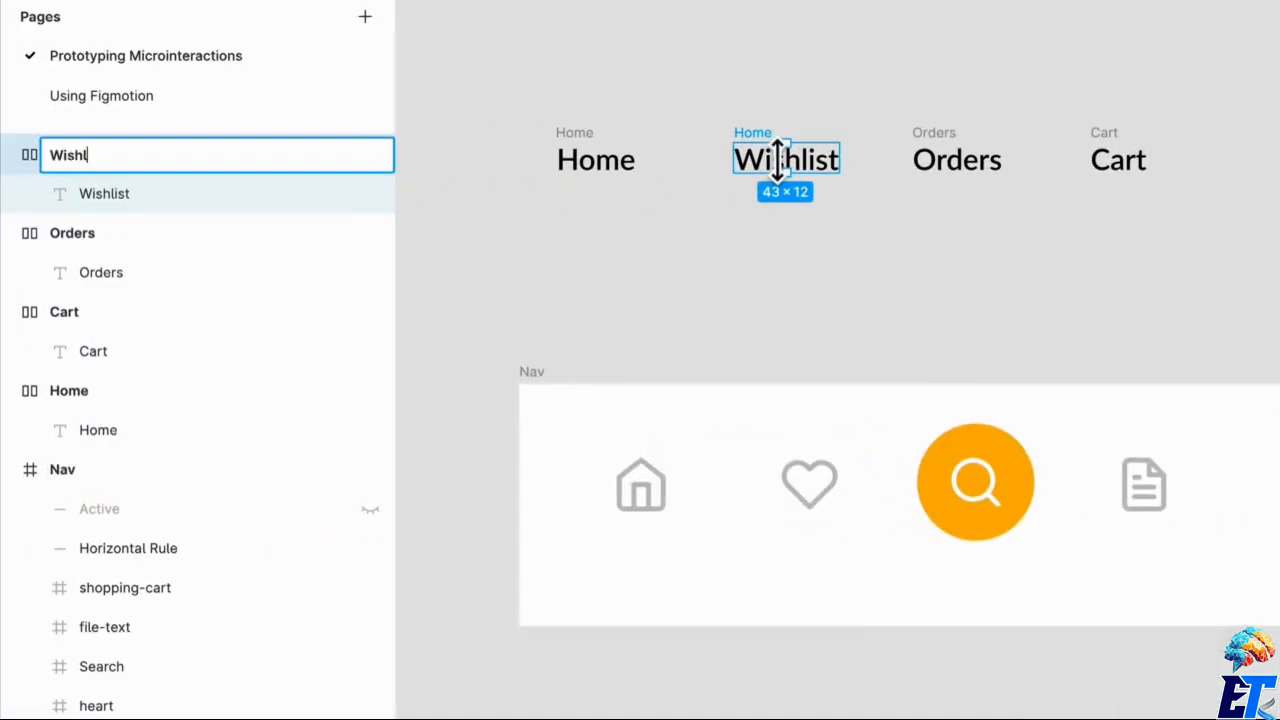
key(Return)
click(837, 309)
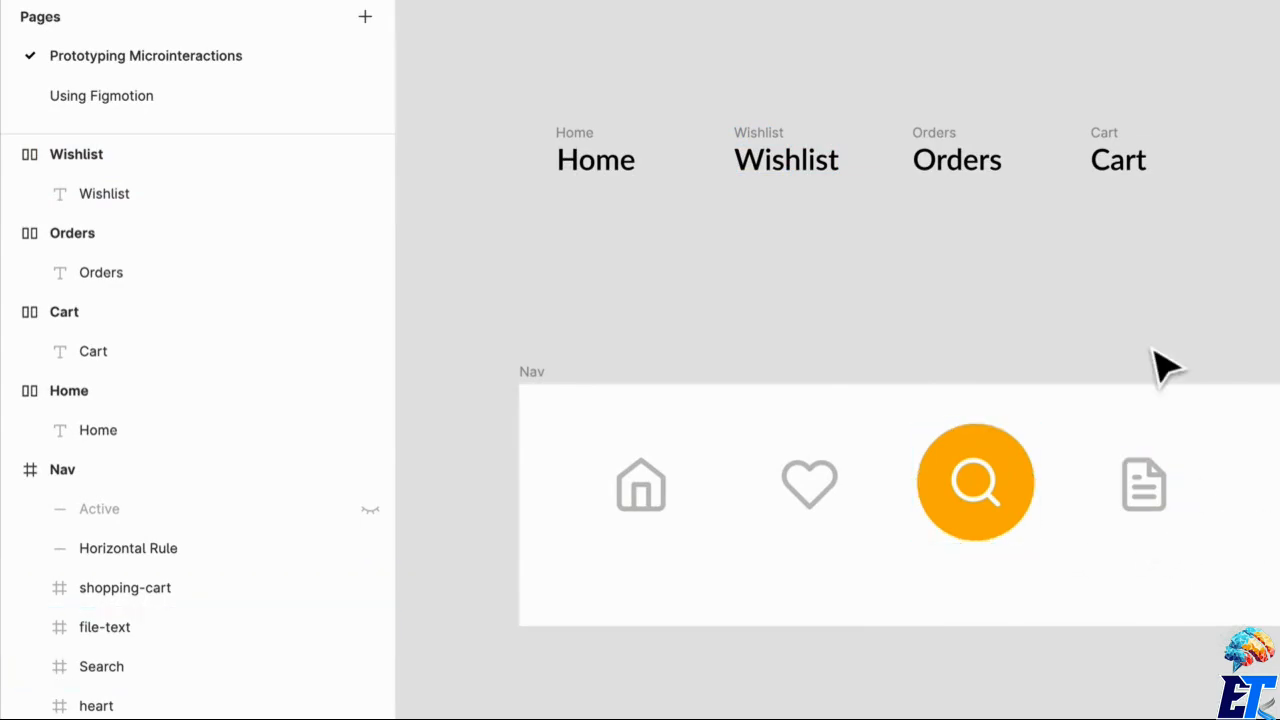
Copy the home, heart, file-text and shopping-cart icon frames from Nav onto the canvas above the label row.
drag(1157, 366, 1086, 300)
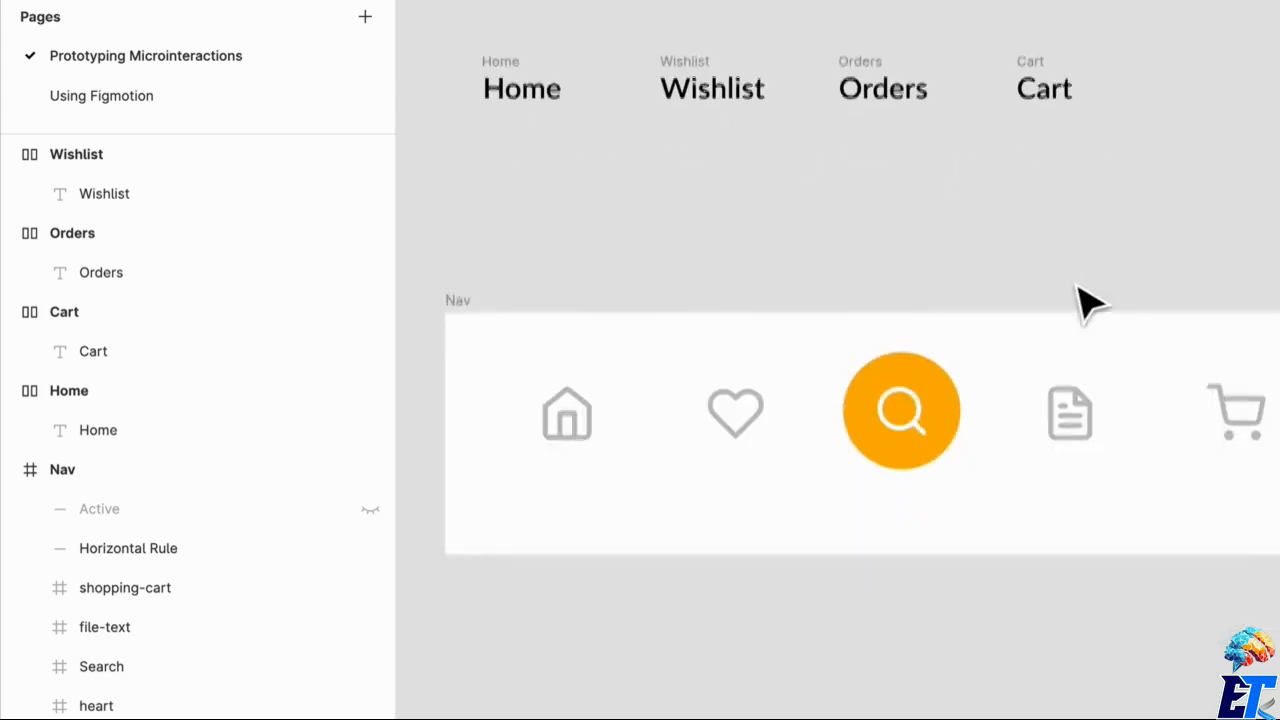
click(600, 414)
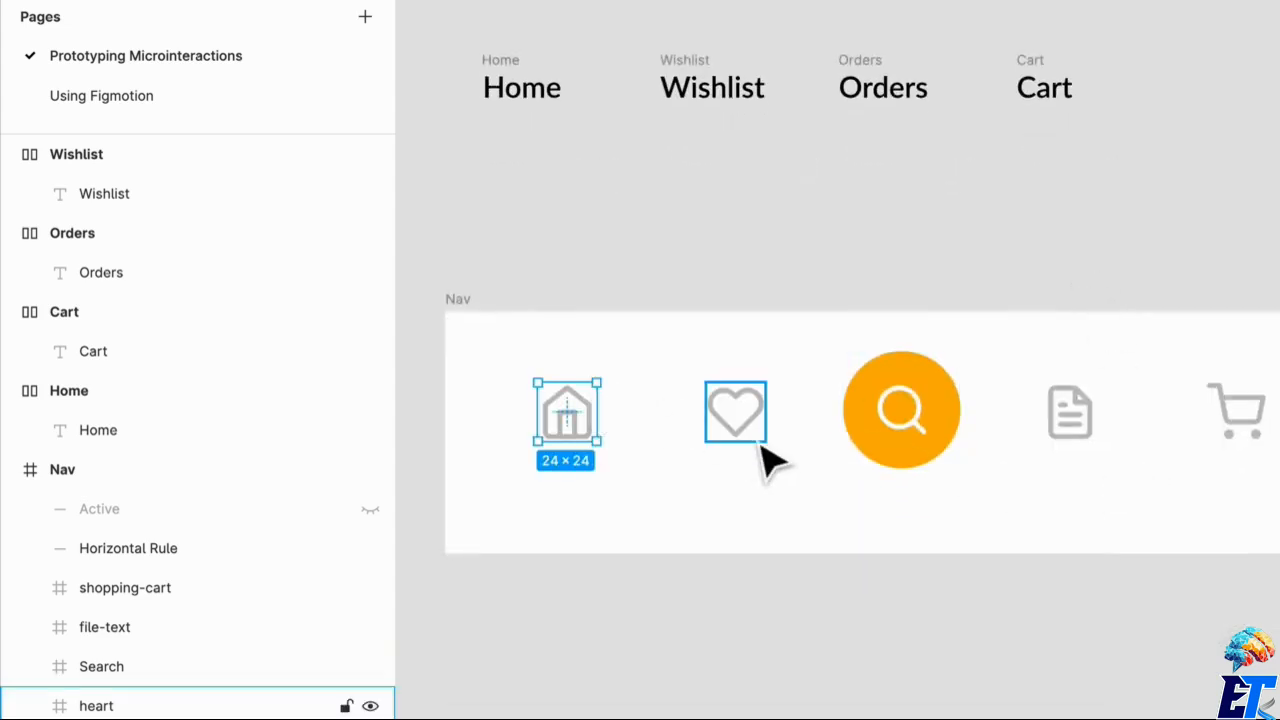
shift+click(757, 440)
shift+click(1057, 436)
shift+click(1262, 435)
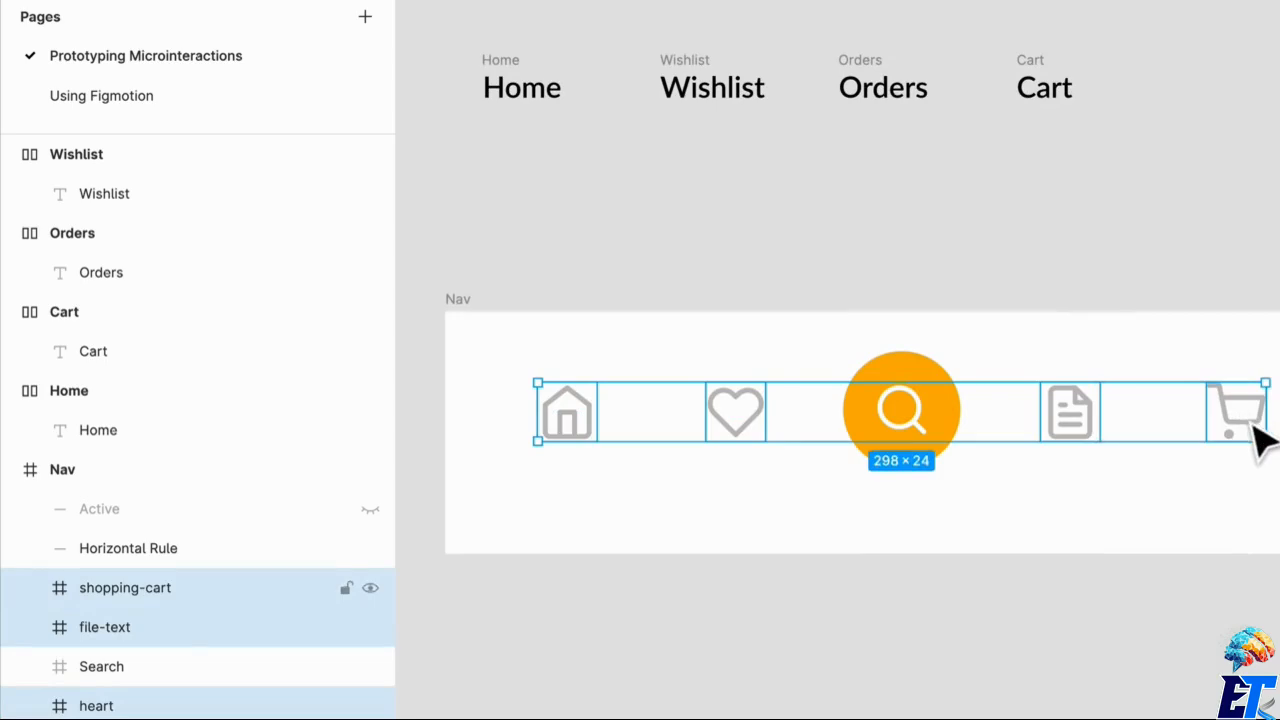
drag(1257, 400, 1122, 41)
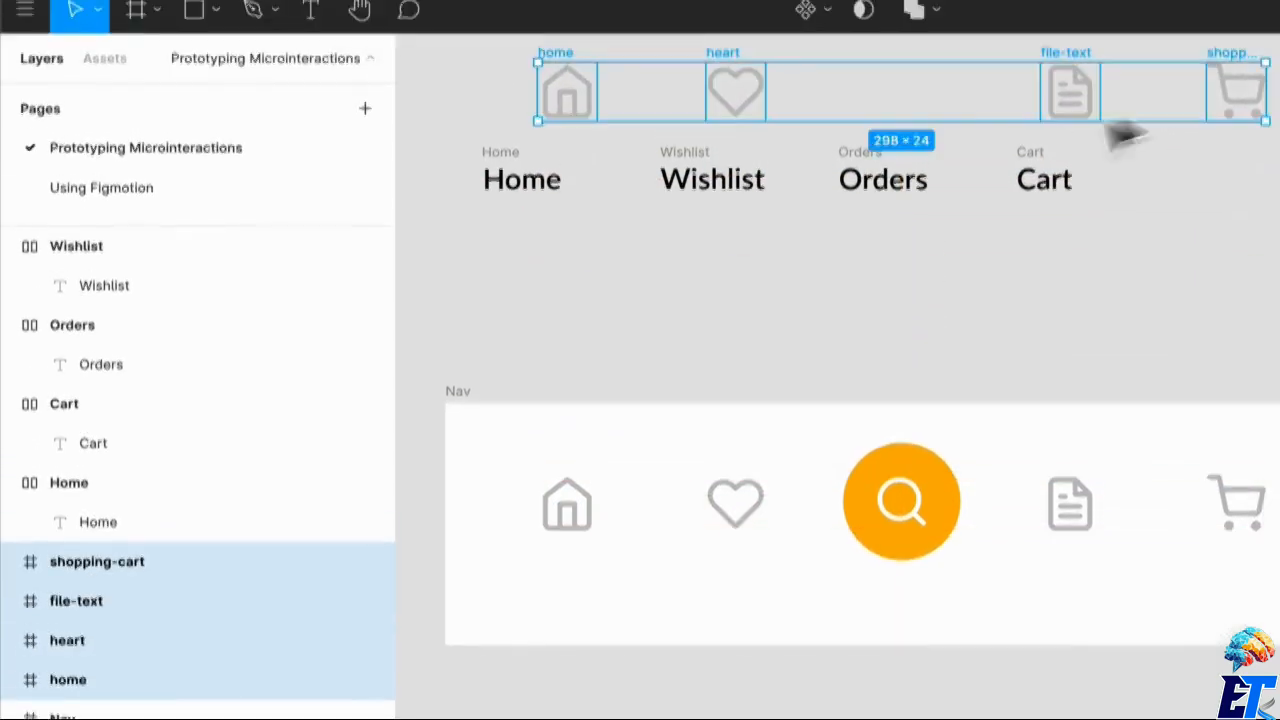
Undo the copying of the four icon frames above the label row and clear the selection.
scroll(766, 323, up, 3)
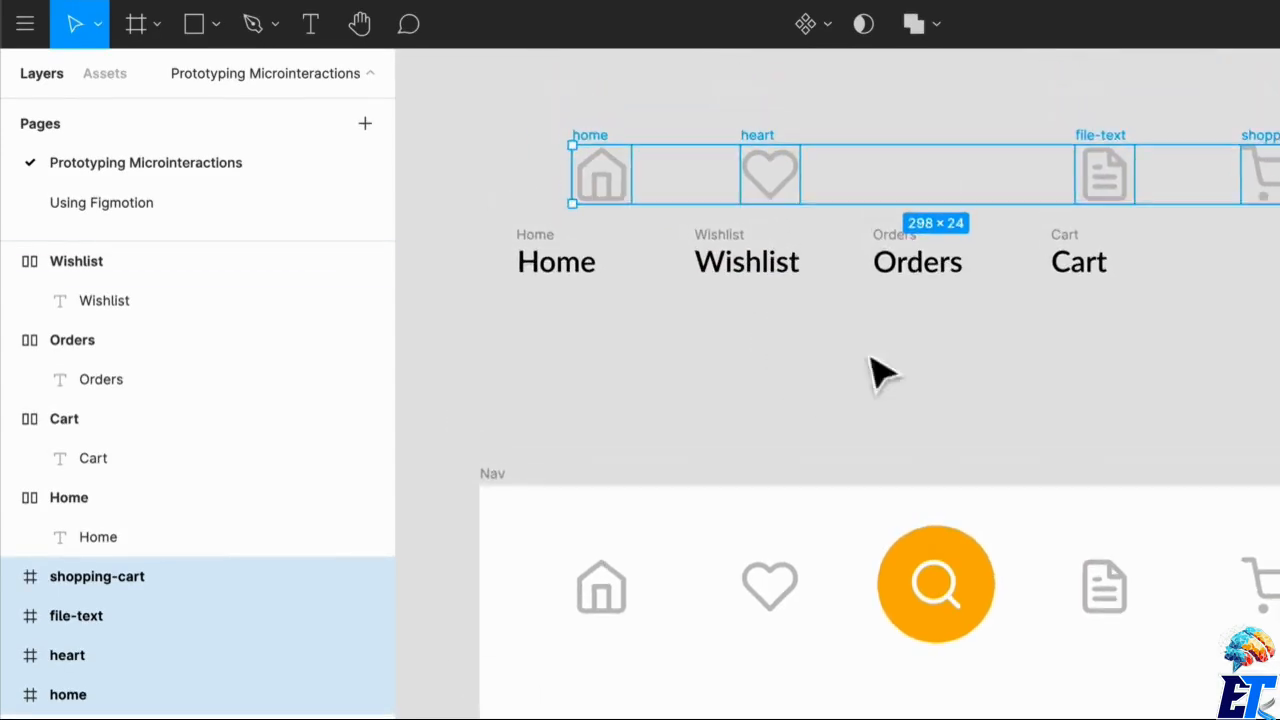
key(ctrl+z)
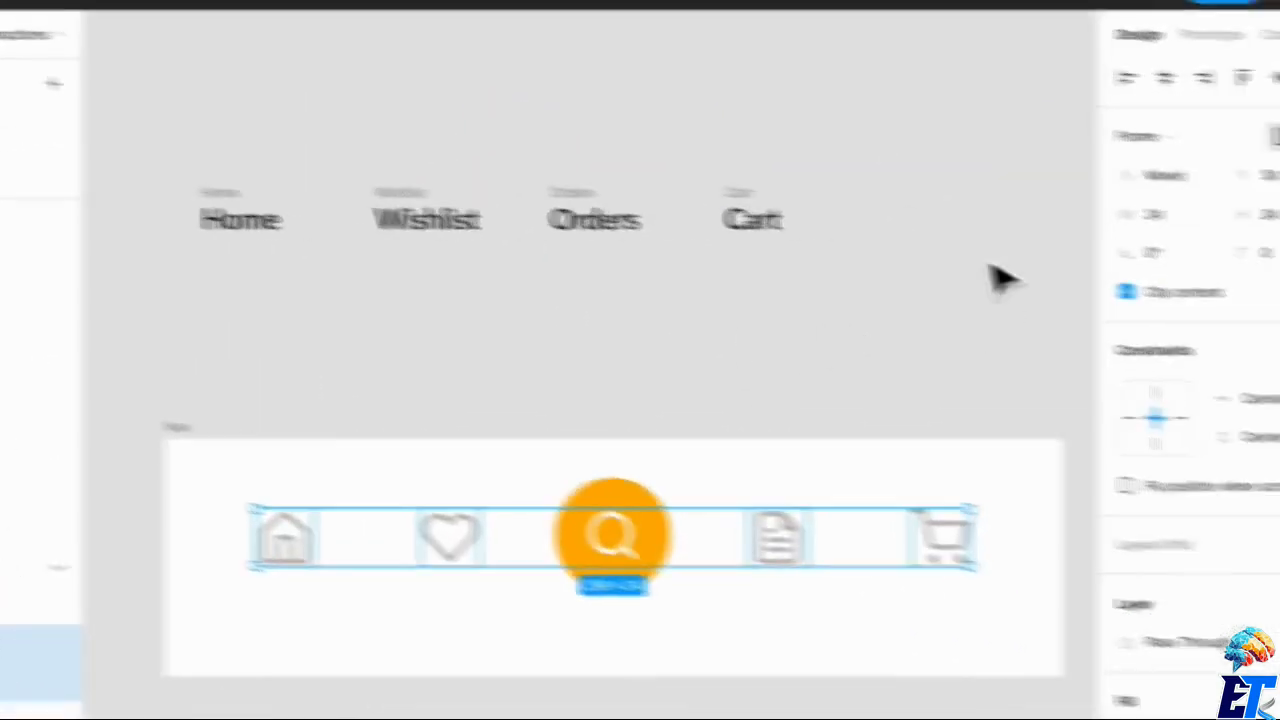
click(1000, 280)
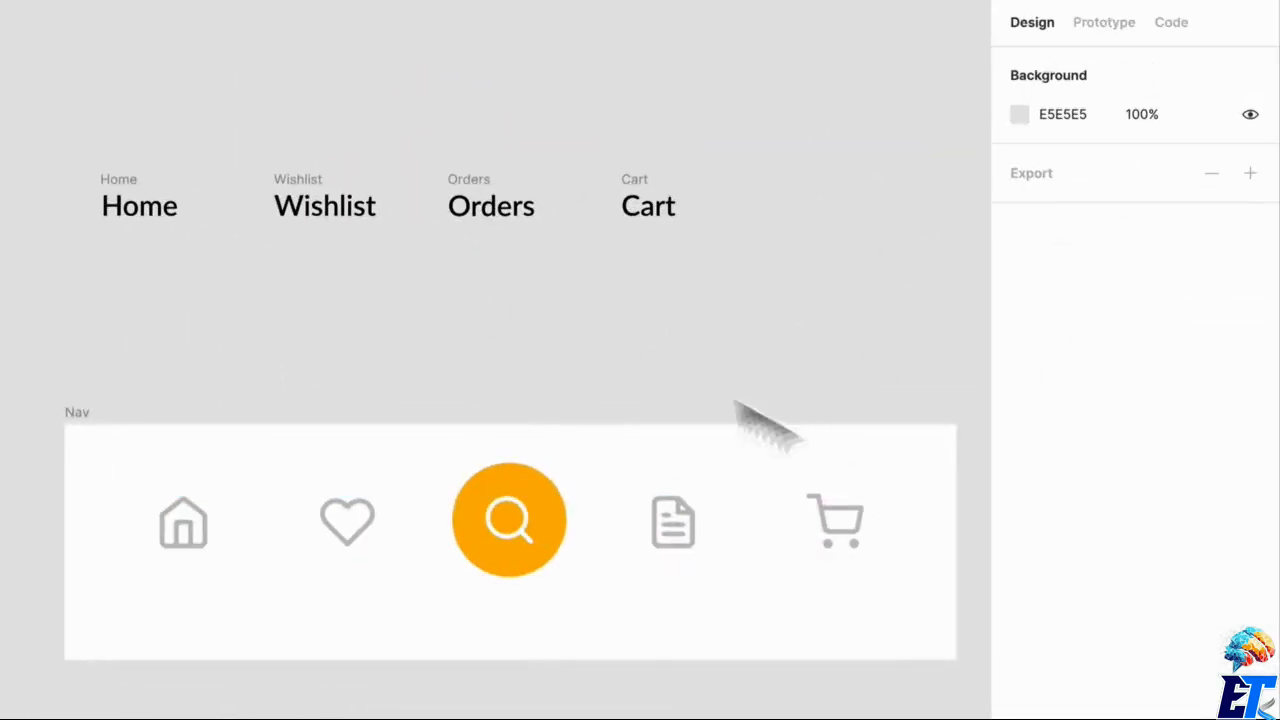
Add a While Hovering interaction to the home icon in Nav that opens the Home label as an overlay.
click(1122, 38)
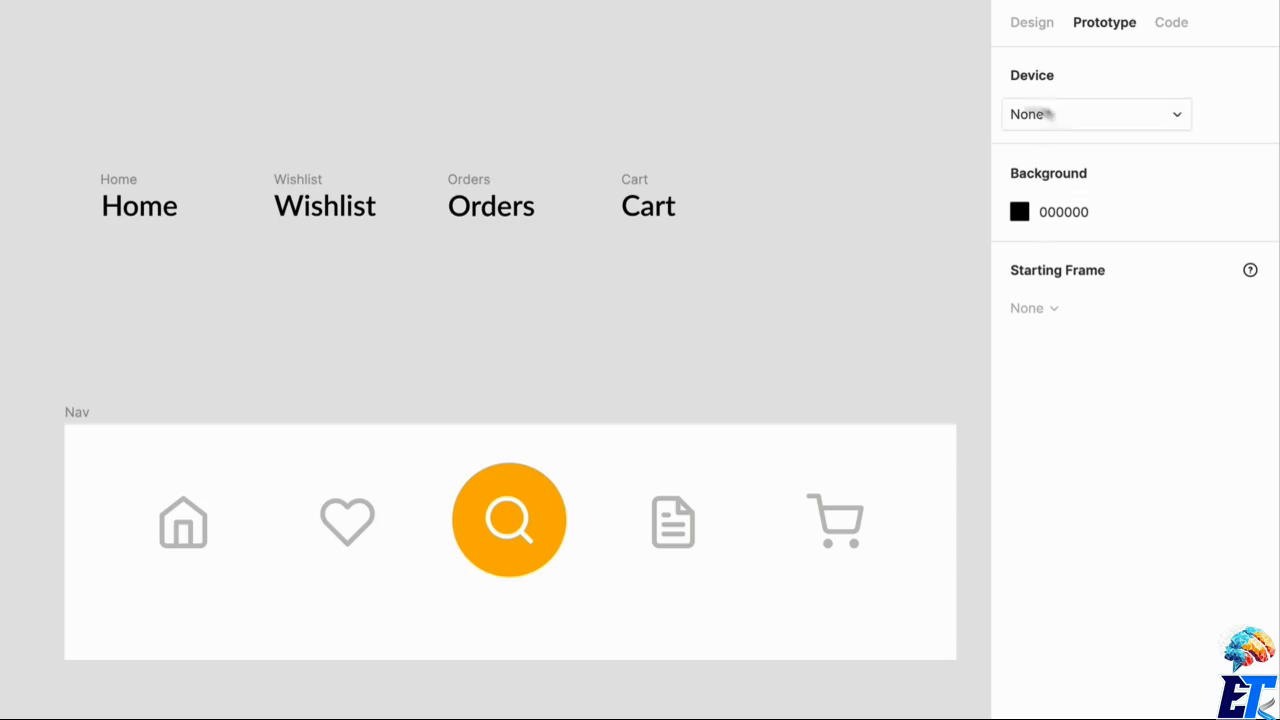
click(211, 547)
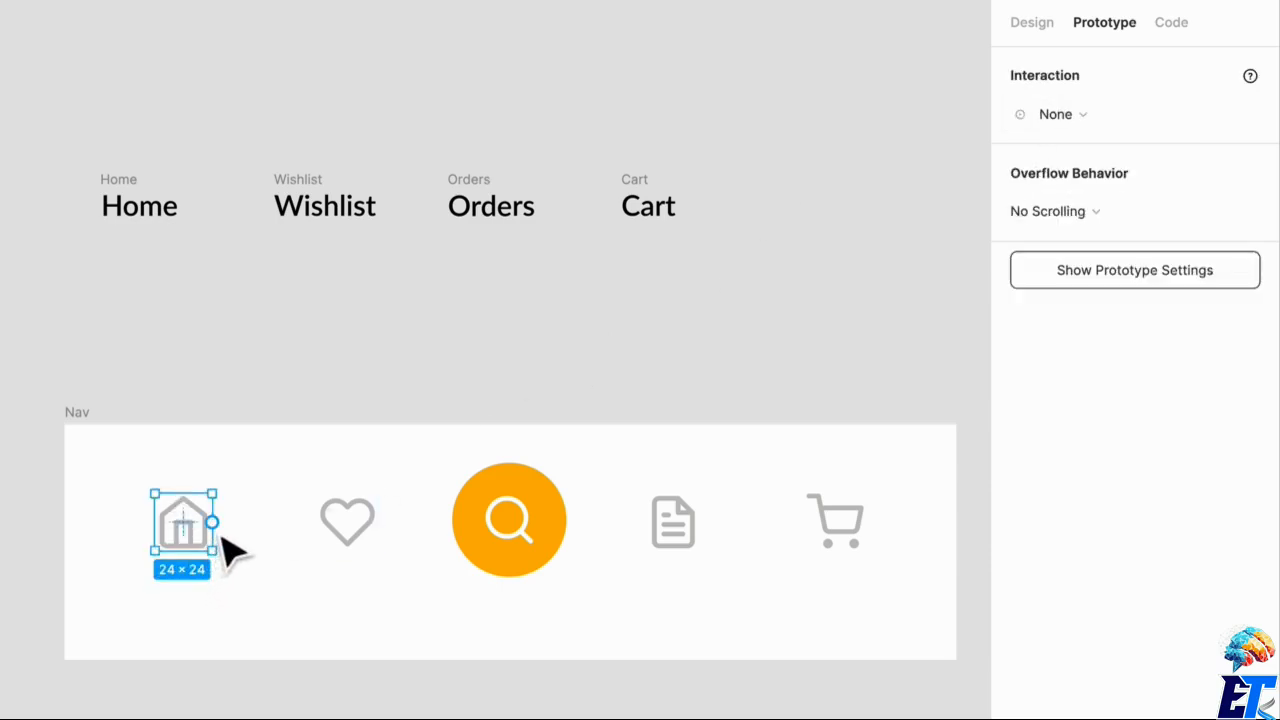
drag(212, 522, 156, 225)
click(1055, 116)
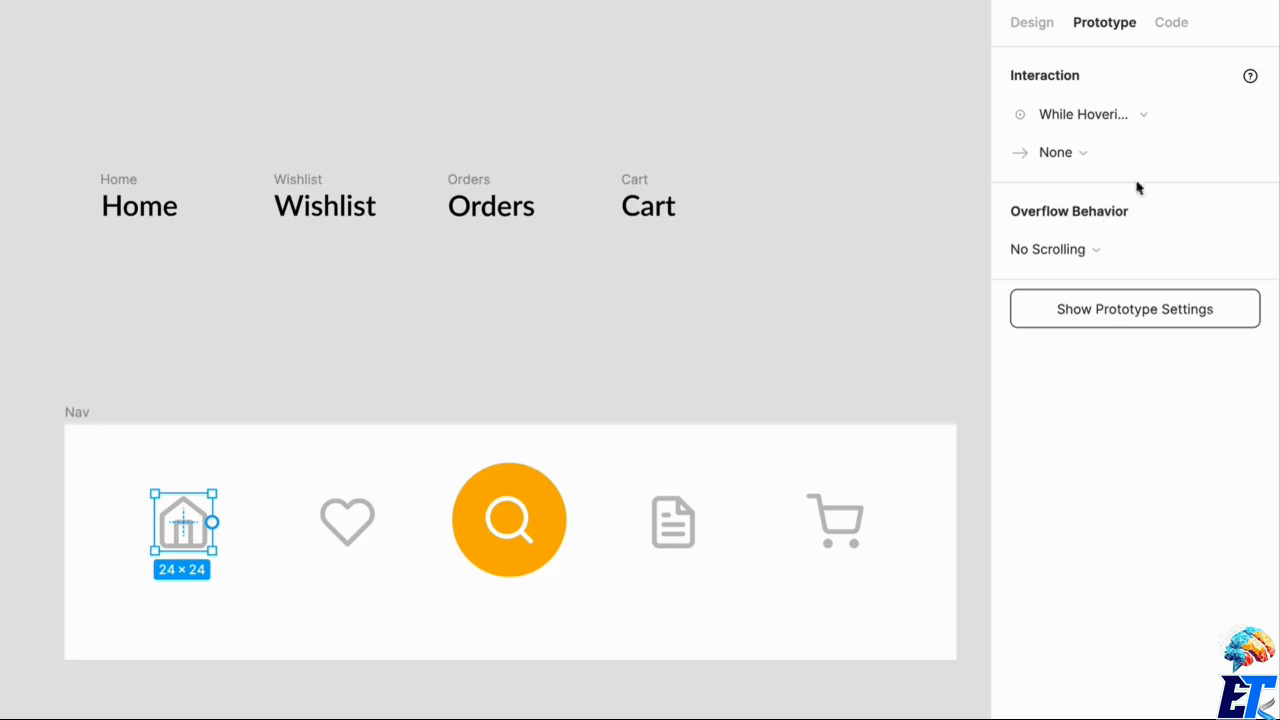
click(1060, 152)
click(1132, 229)
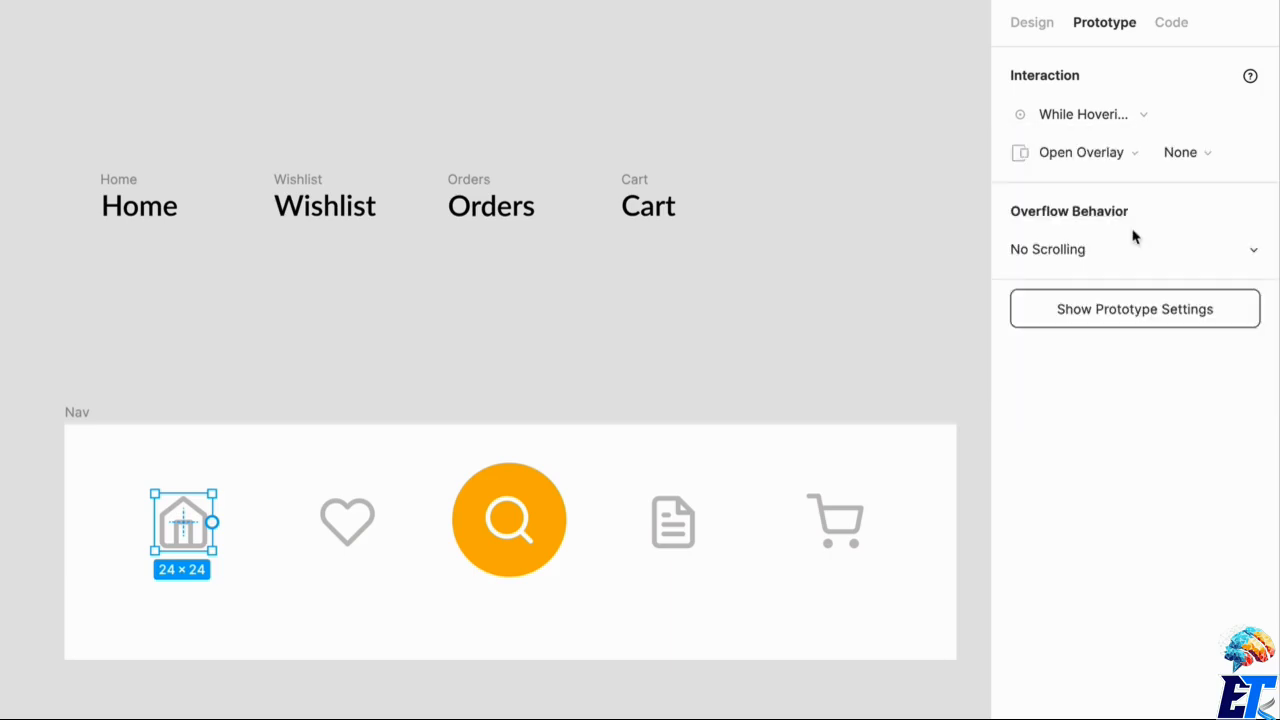
click(1166, 153)
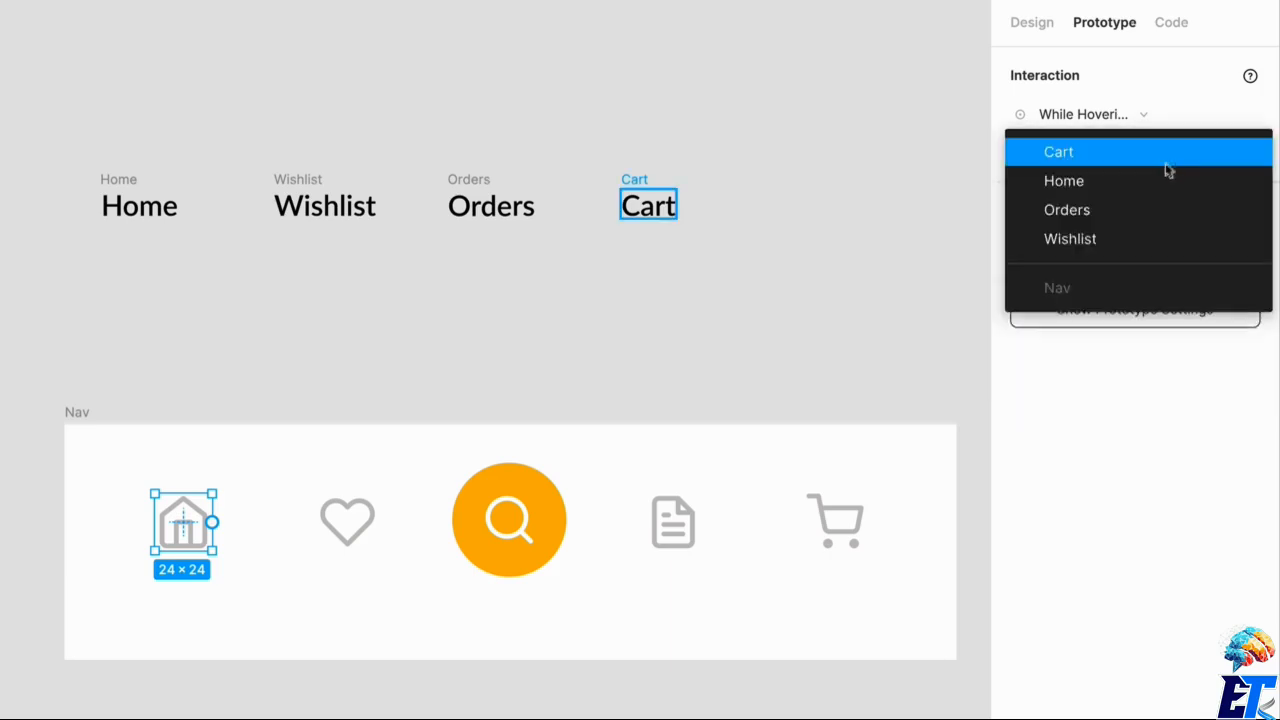
click(1164, 181)
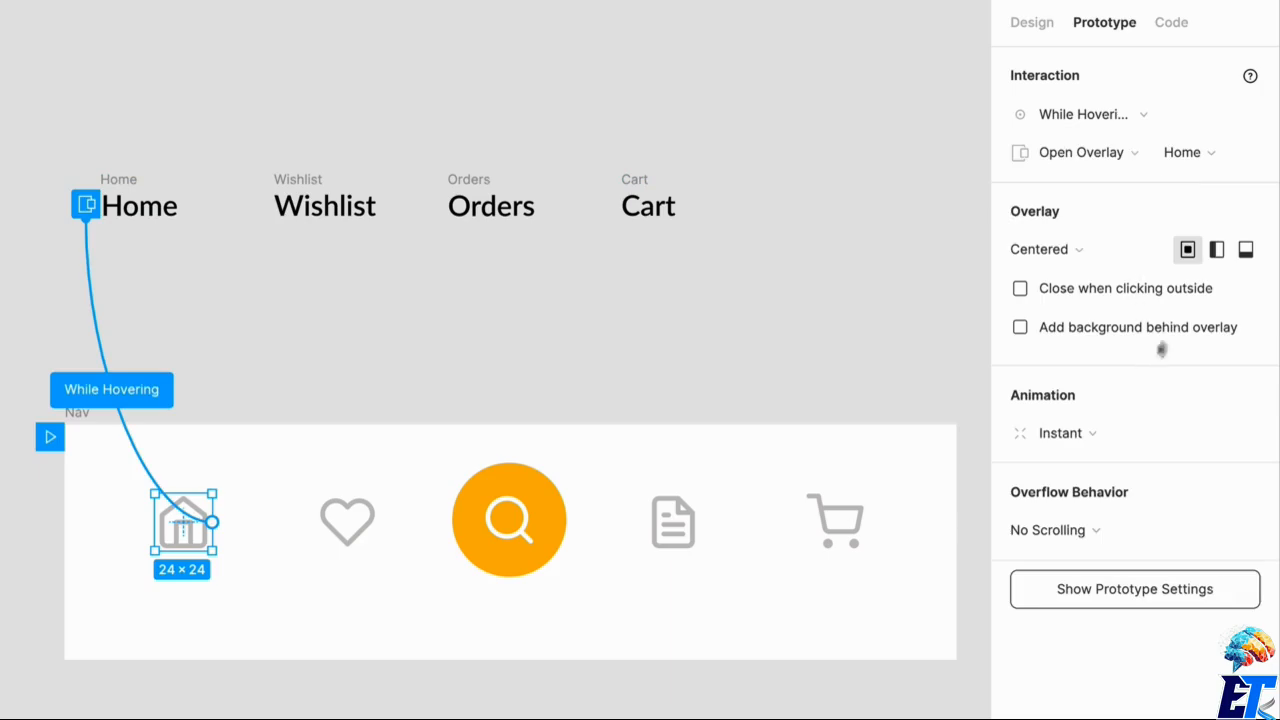
Set the Home overlay's position to Manual and place it centred just beneath the home icon.
click(1078, 256)
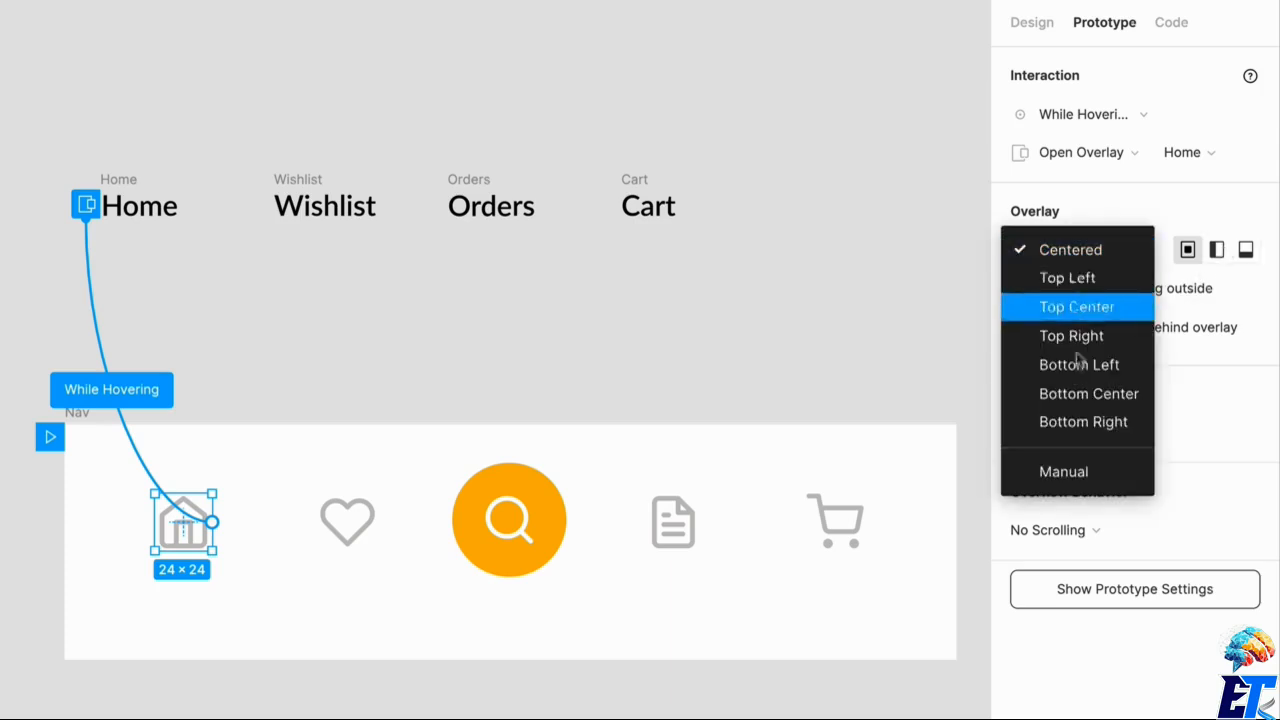
click(1078, 478)
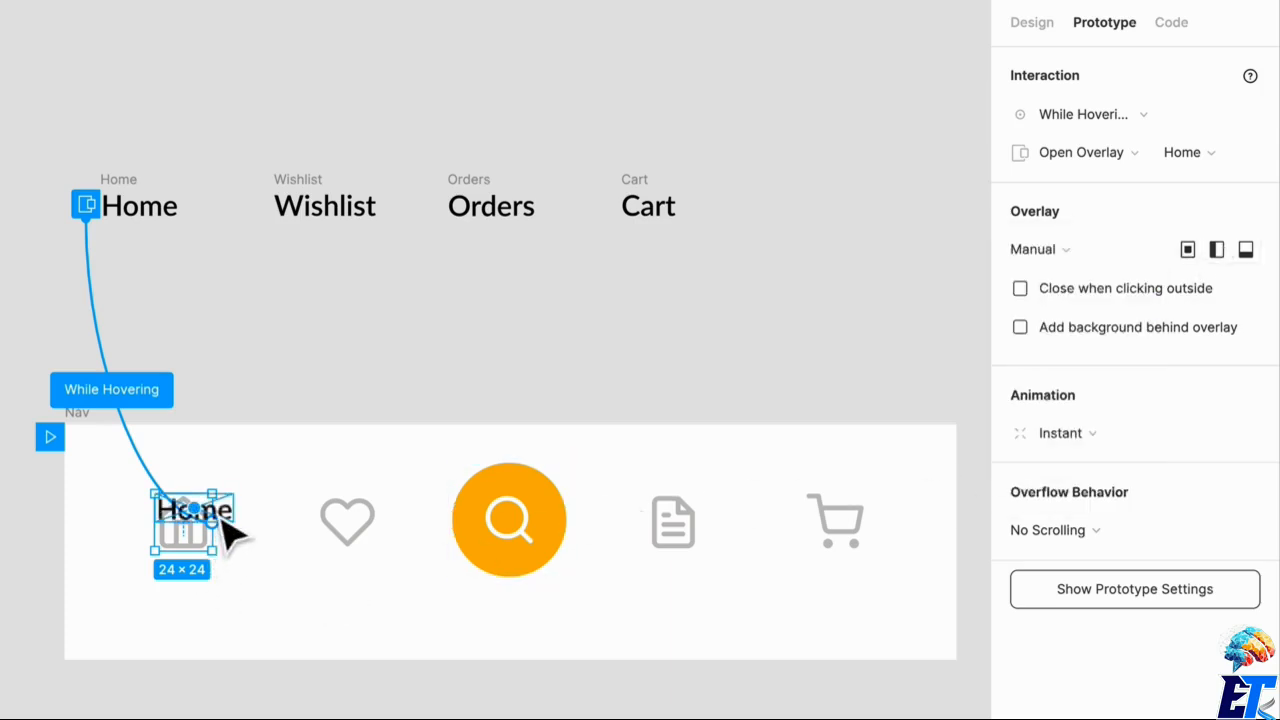
drag(226, 520, 499, 603)
scroll(225, 598, up, 3)
scroll(234, 599, up, 2)
drag(380, 602, 382, 580)
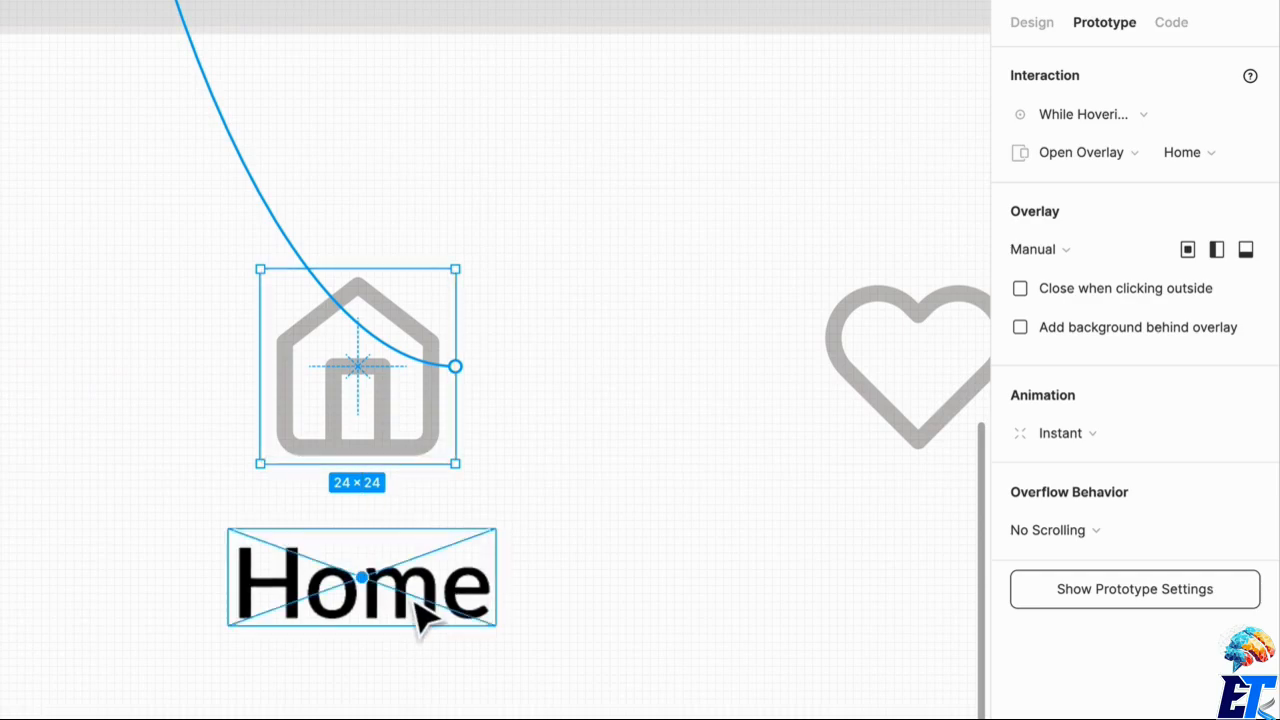
scroll(417, 591, down, 3)
scroll(420, 605, down, 3)
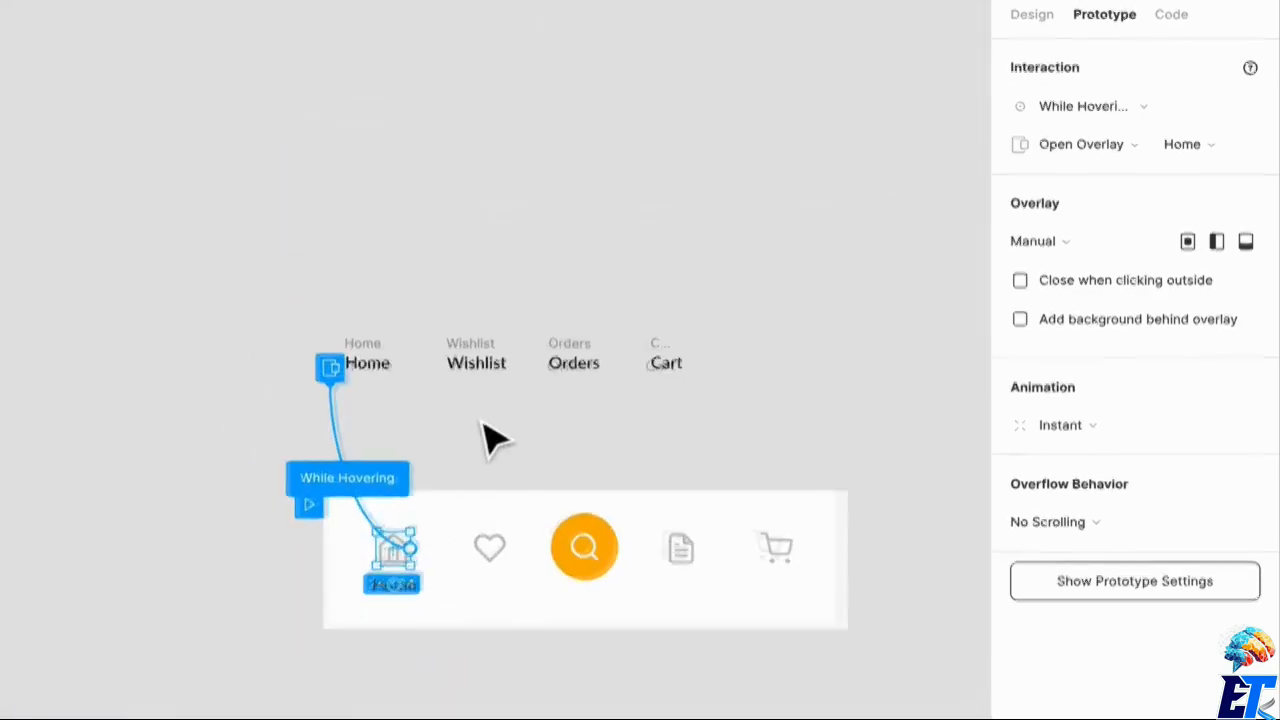
scroll(491, 440, up, 2)
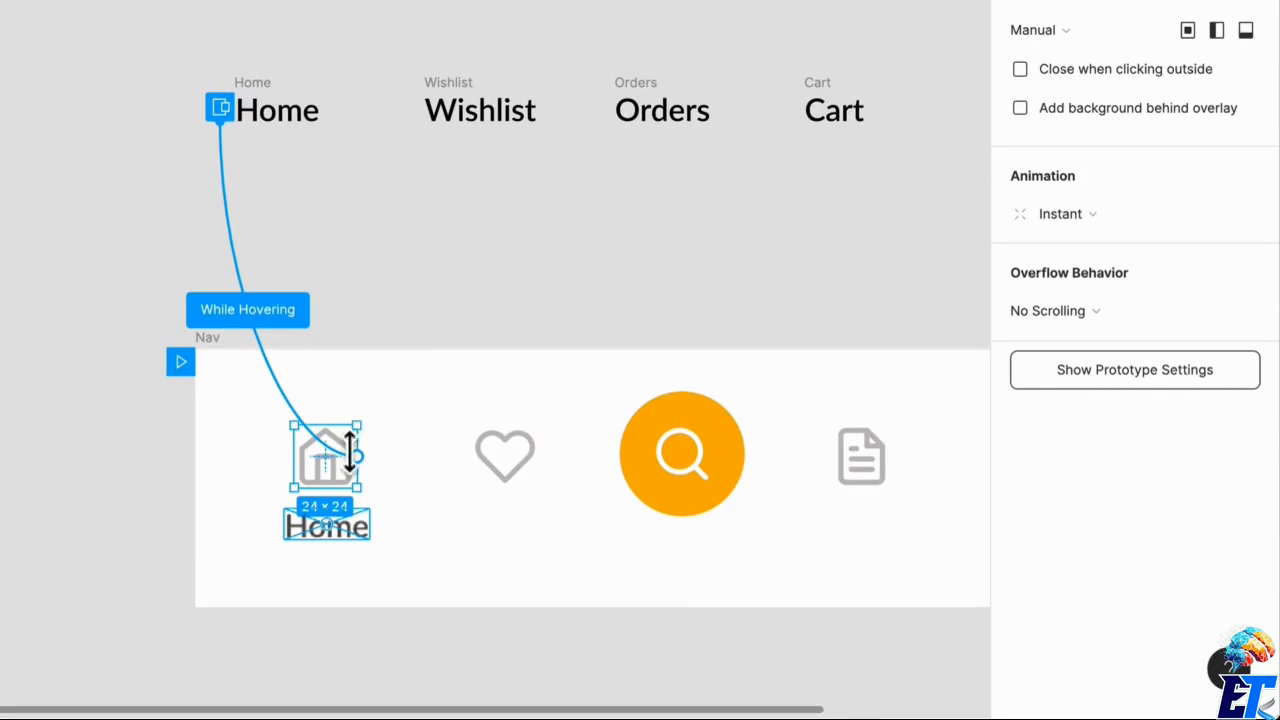
Set the Home overlay's animation to Dissolve and launch the prototype preview.
click(1068, 214)
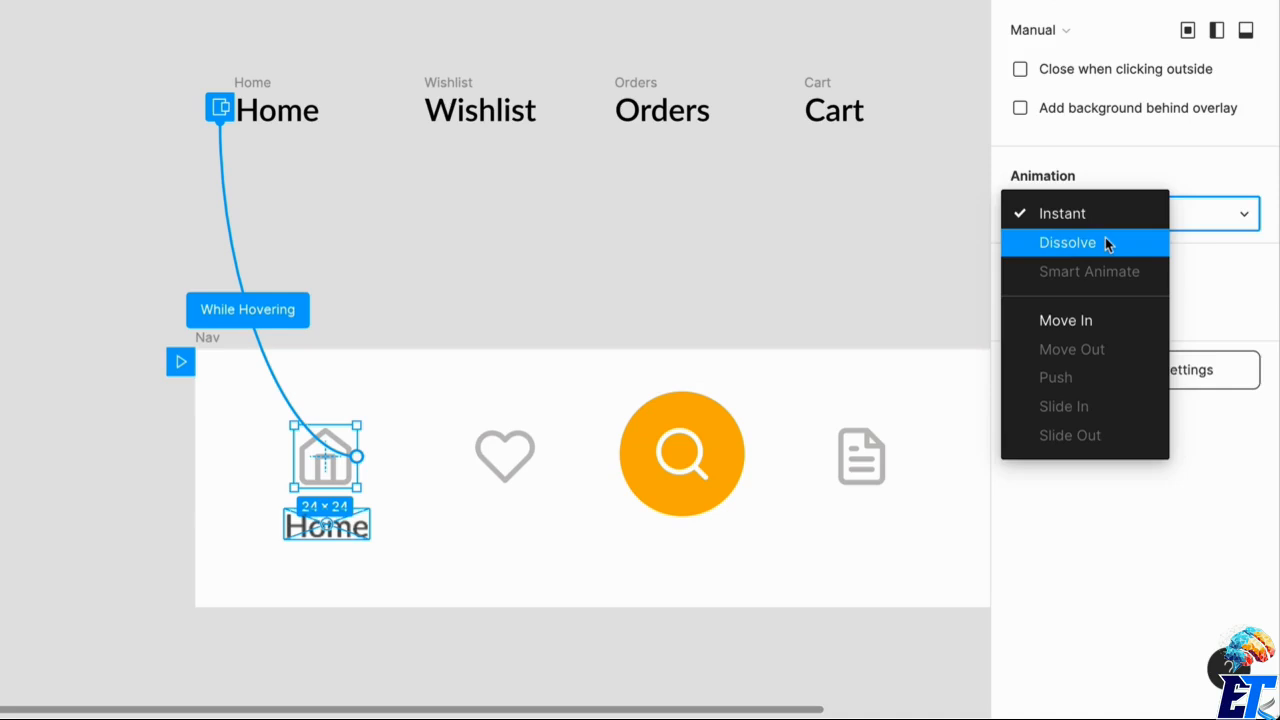
click(1105, 242)
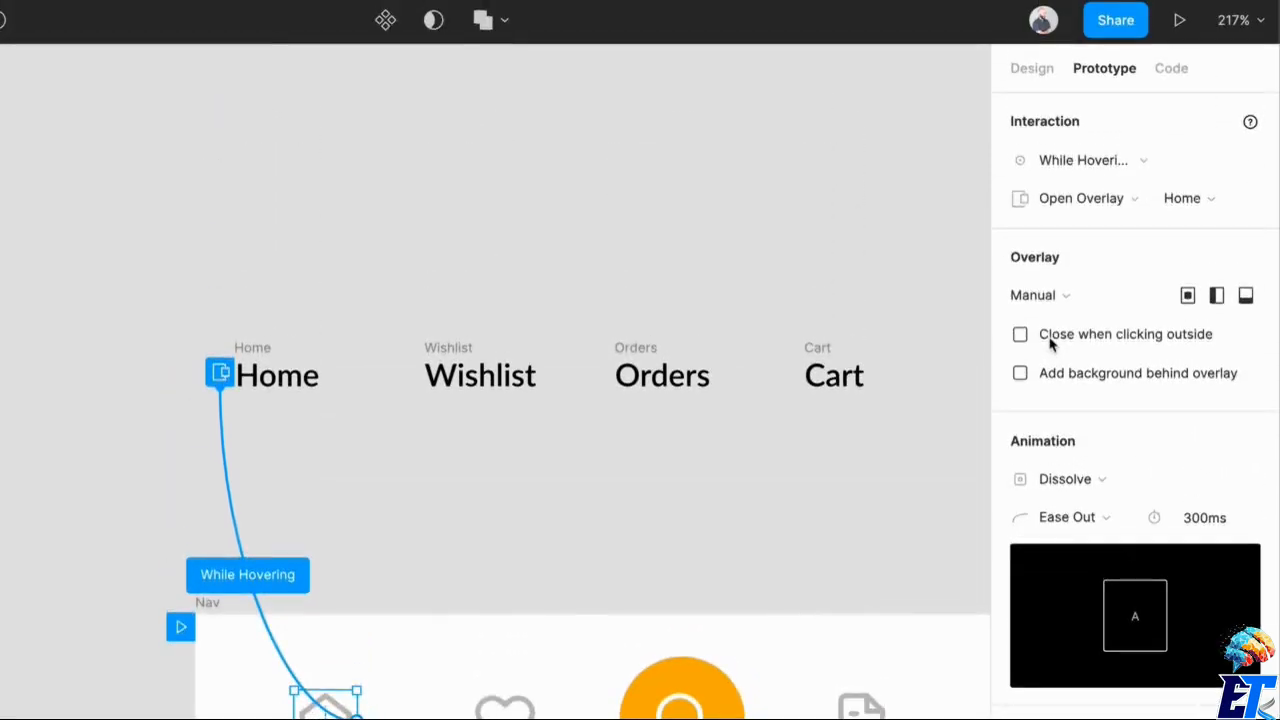
key(Escape)
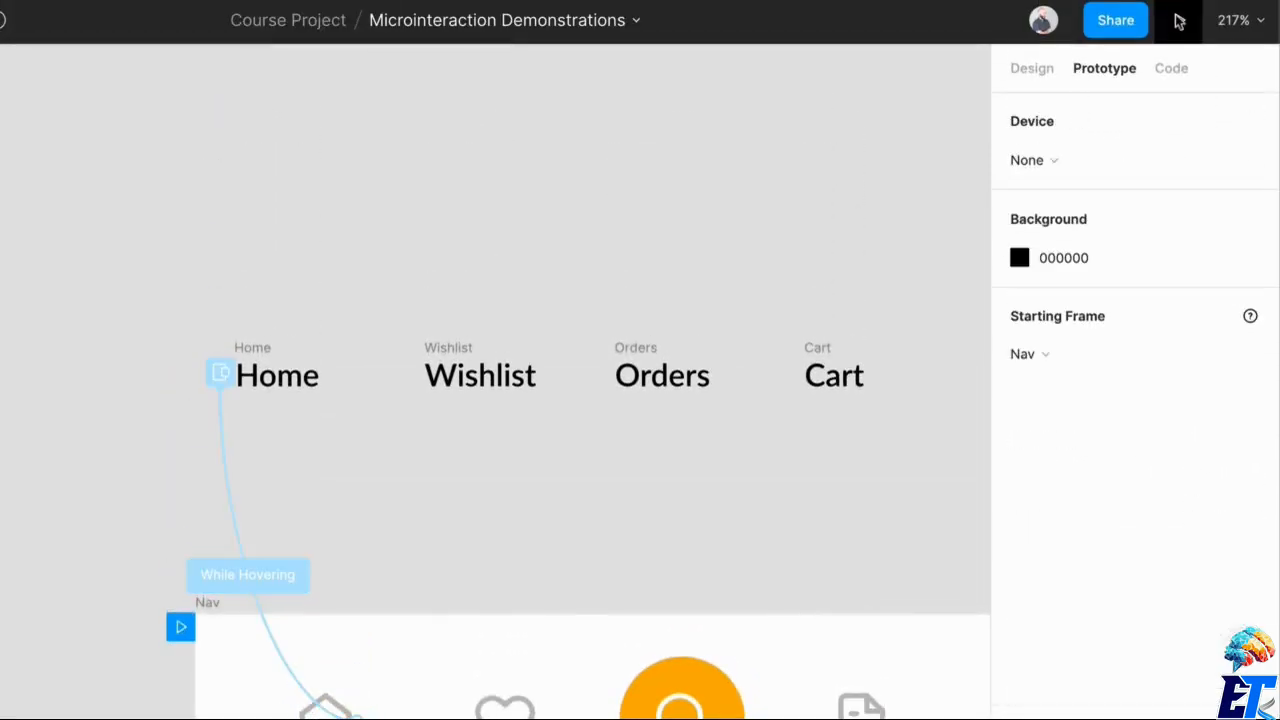
click(1180, 21)
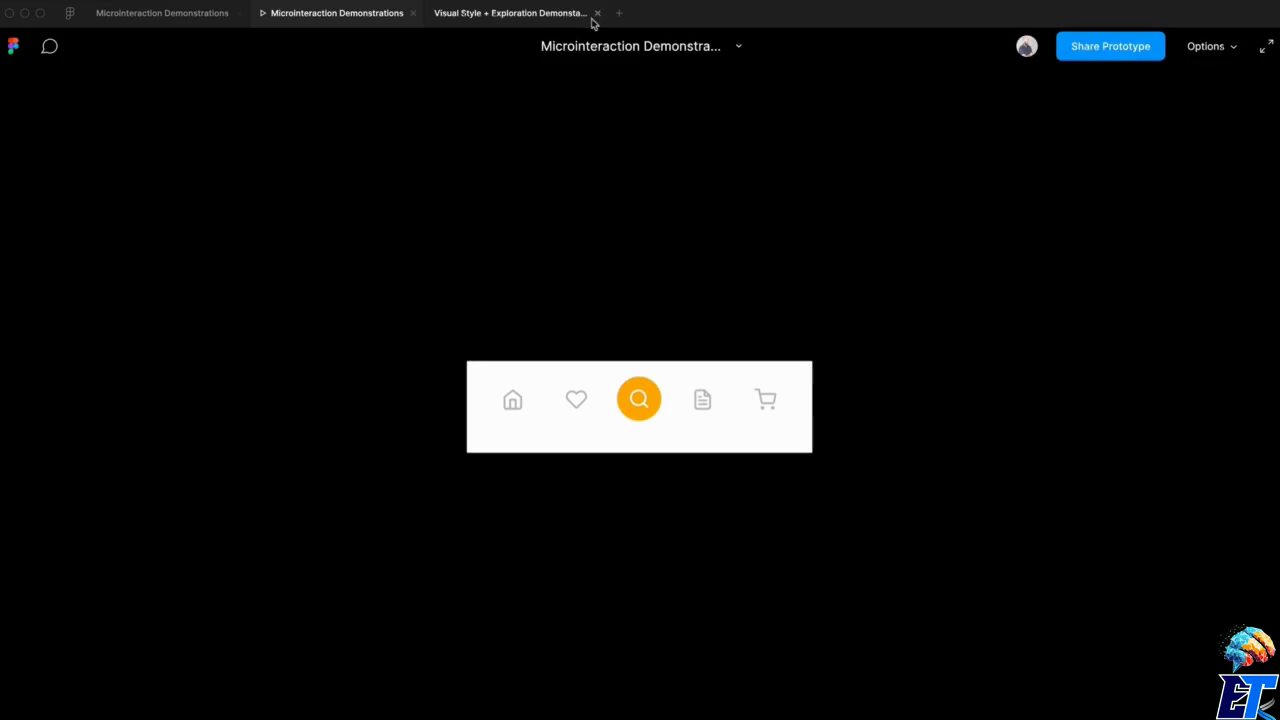
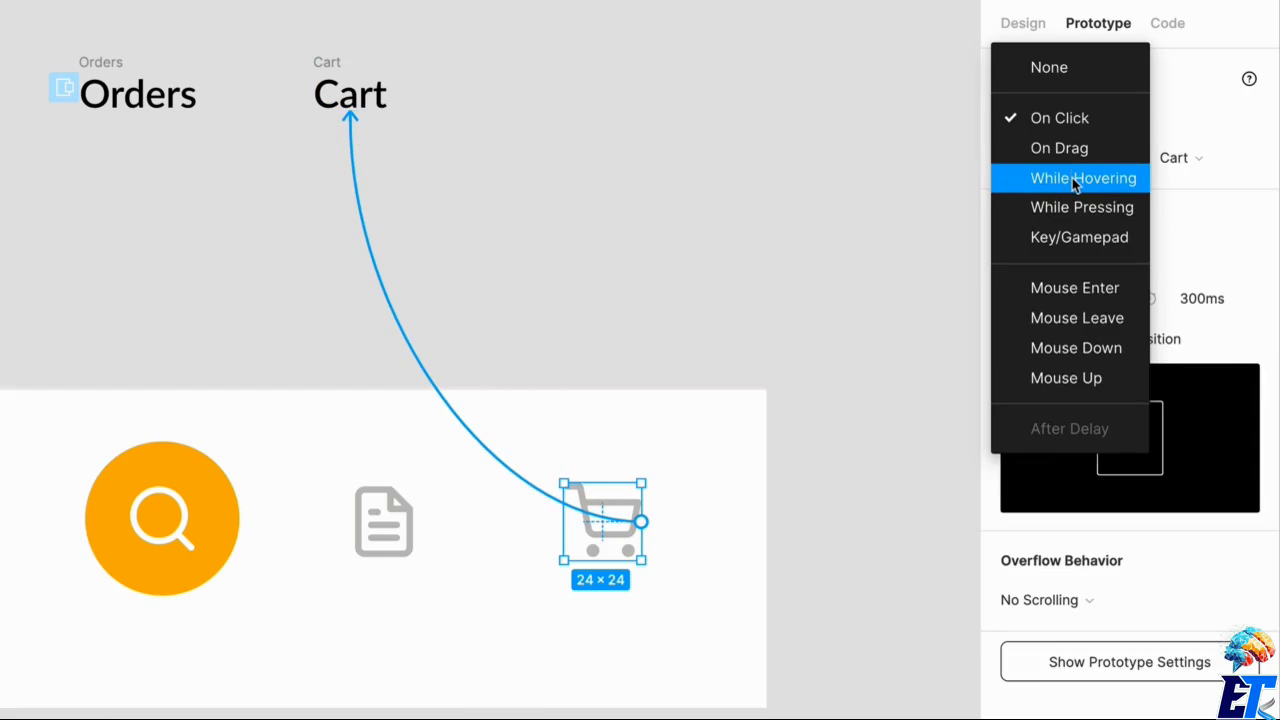
Set the Nav shopping-cart icon's interaction with the Cart label to a While Hovering trigger and a Manual overlay position.
click(1072, 160)
click(1080, 186)
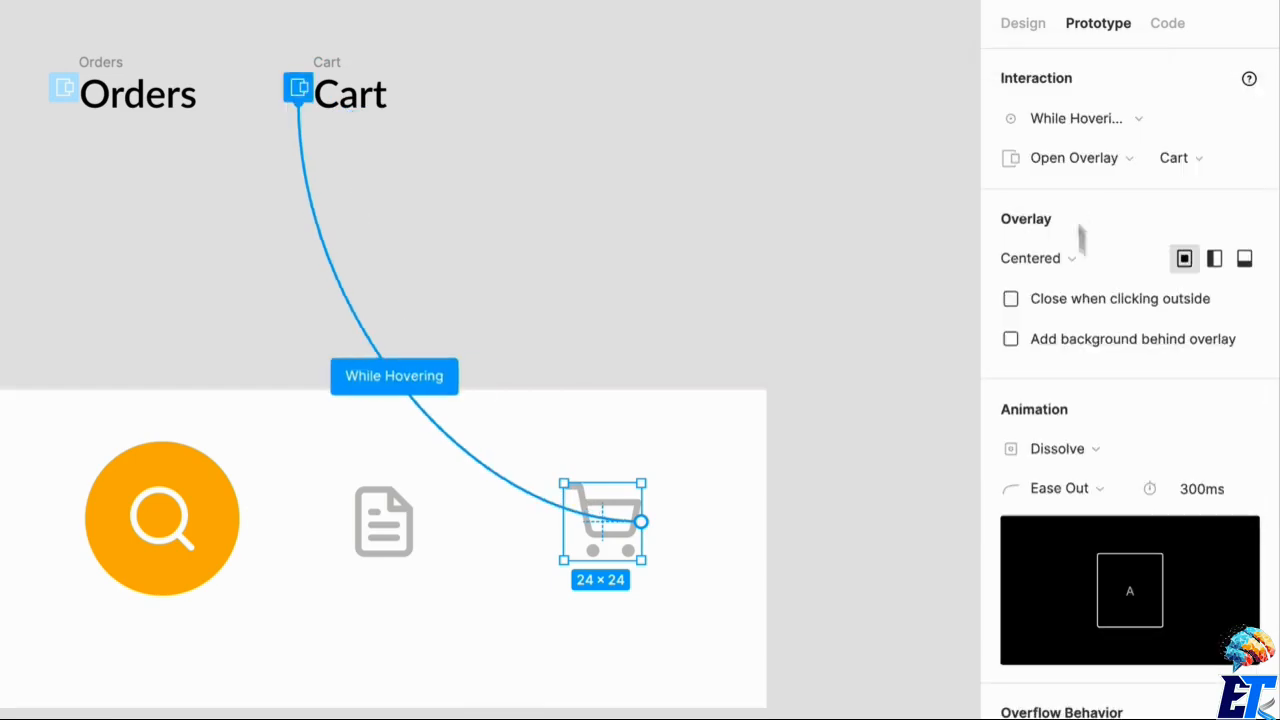
click(1047, 262)
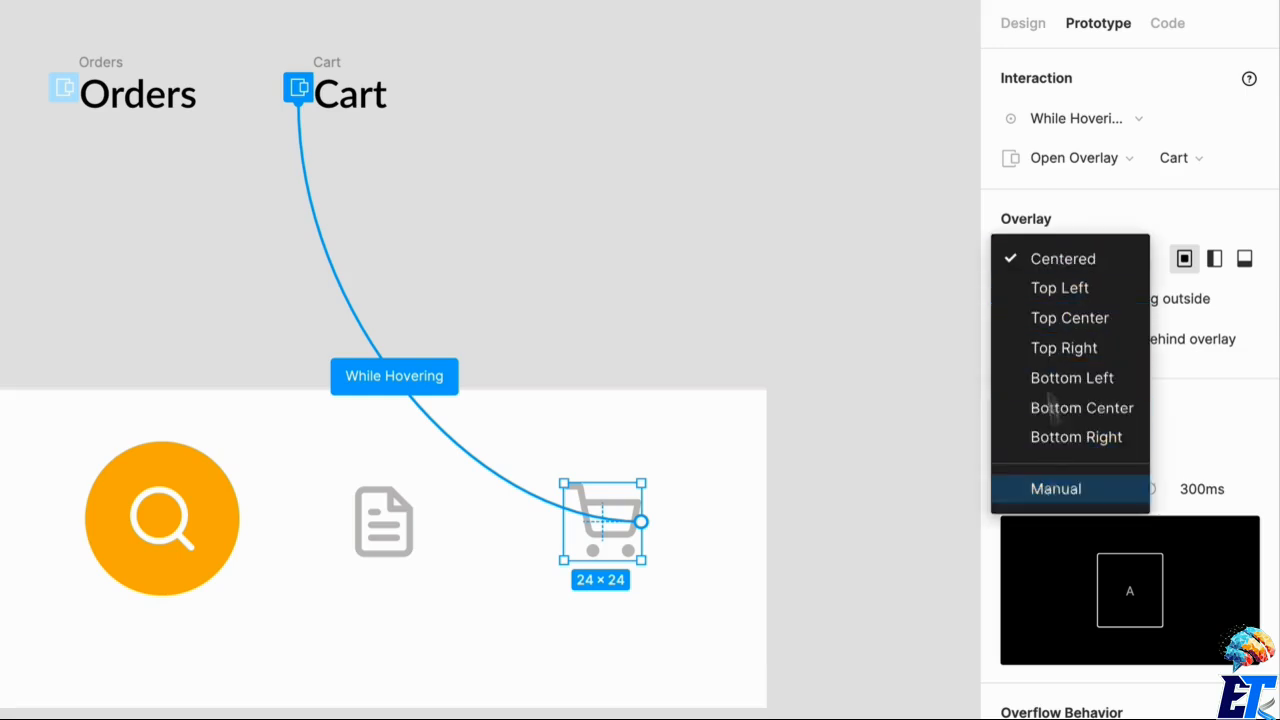
click(1112, 486)
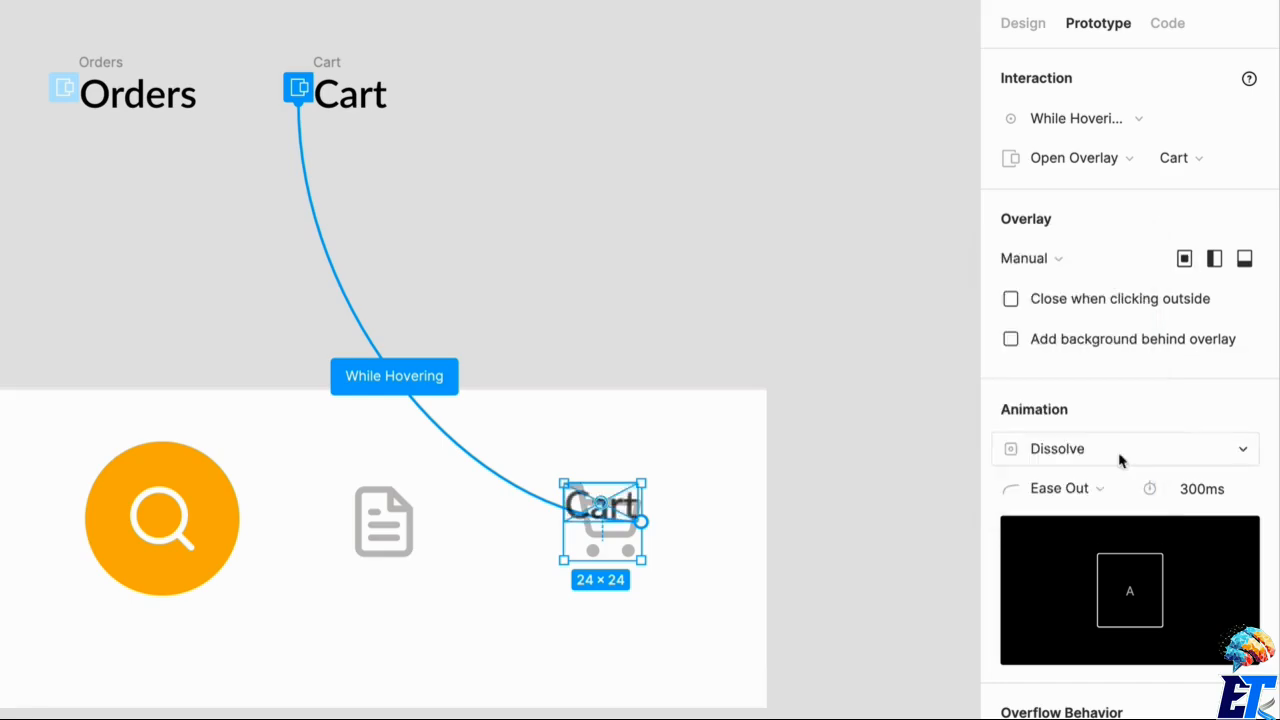
Place the Cart overlay centred just beneath the shopping-cart icon.
drag(633, 530, 627, 614)
scroll(643, 631, up, 3)
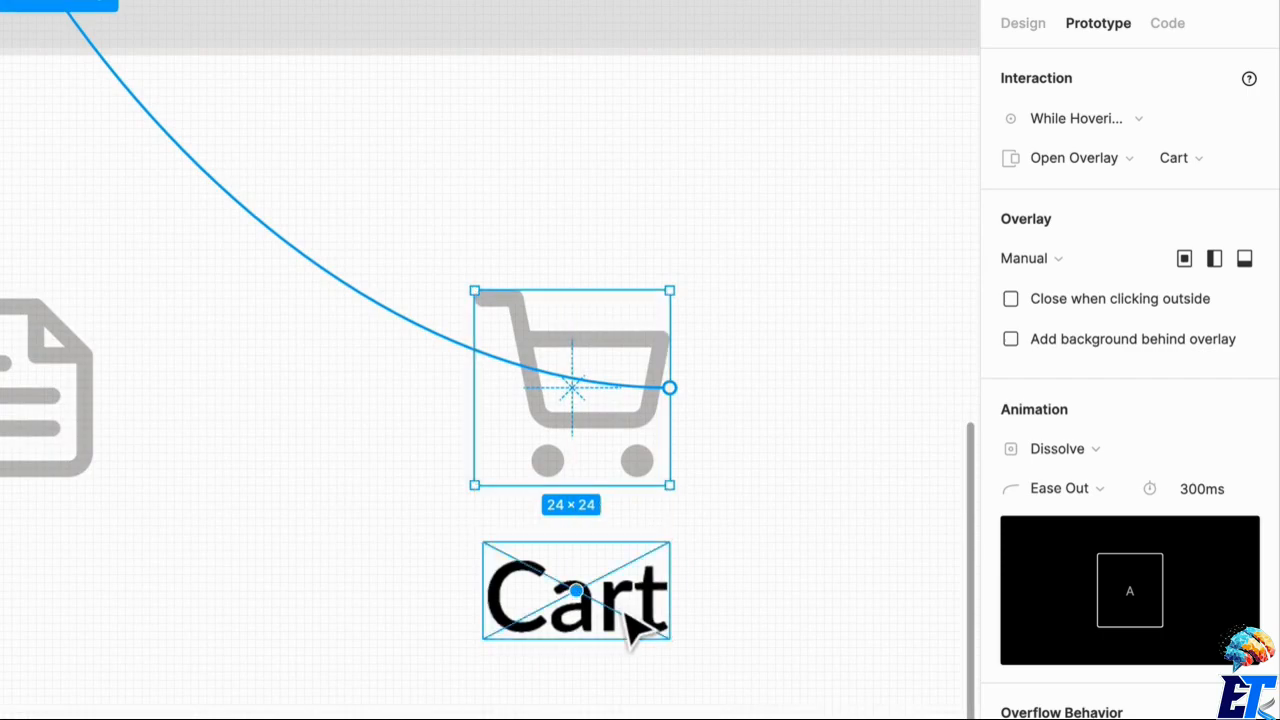
scroll(361, 484, down, 5)
click(384, 697)
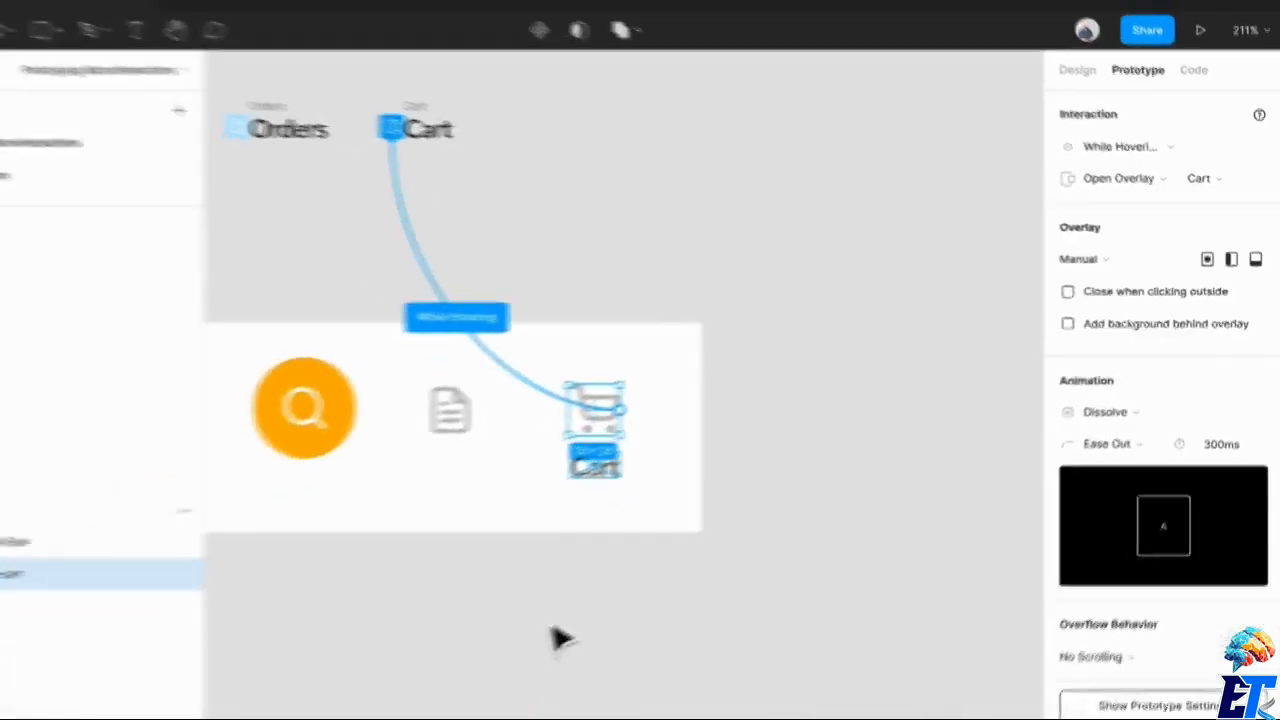
Test the icons' hover labels in the prototype preview and set its scaling to Fill – Scale down or up to fill.
click(332, 16)
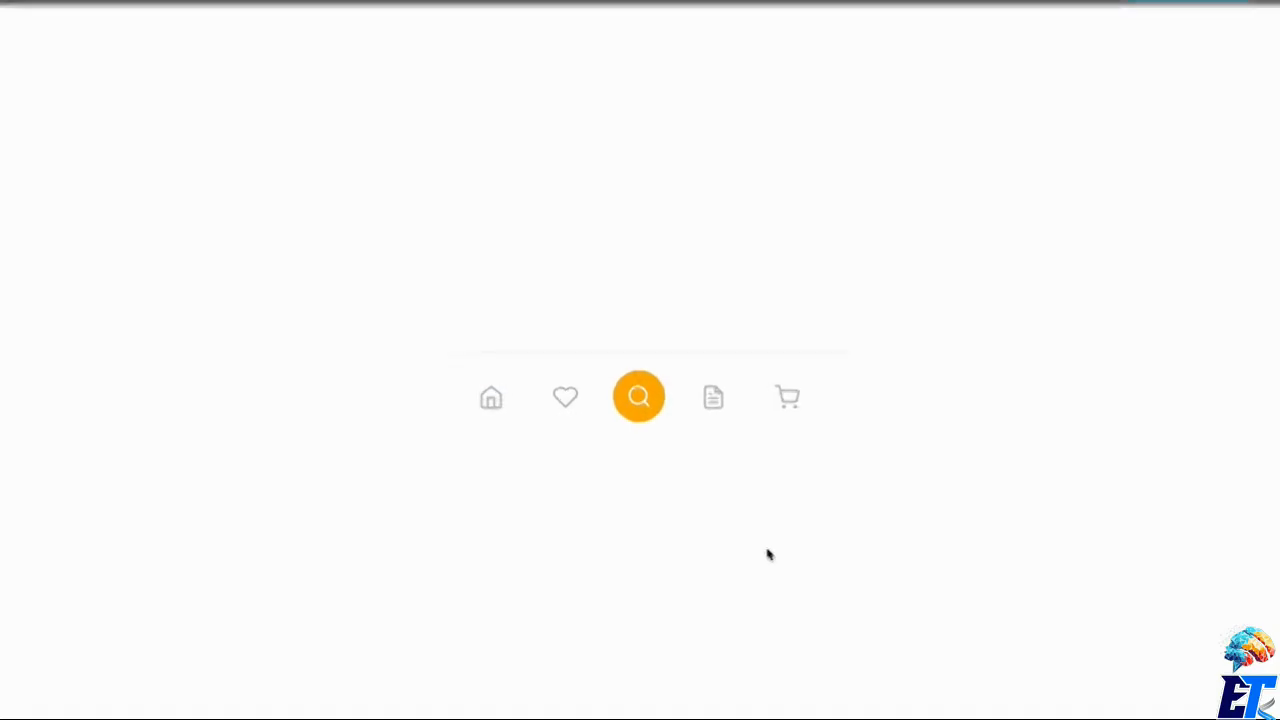
click(692, 413)
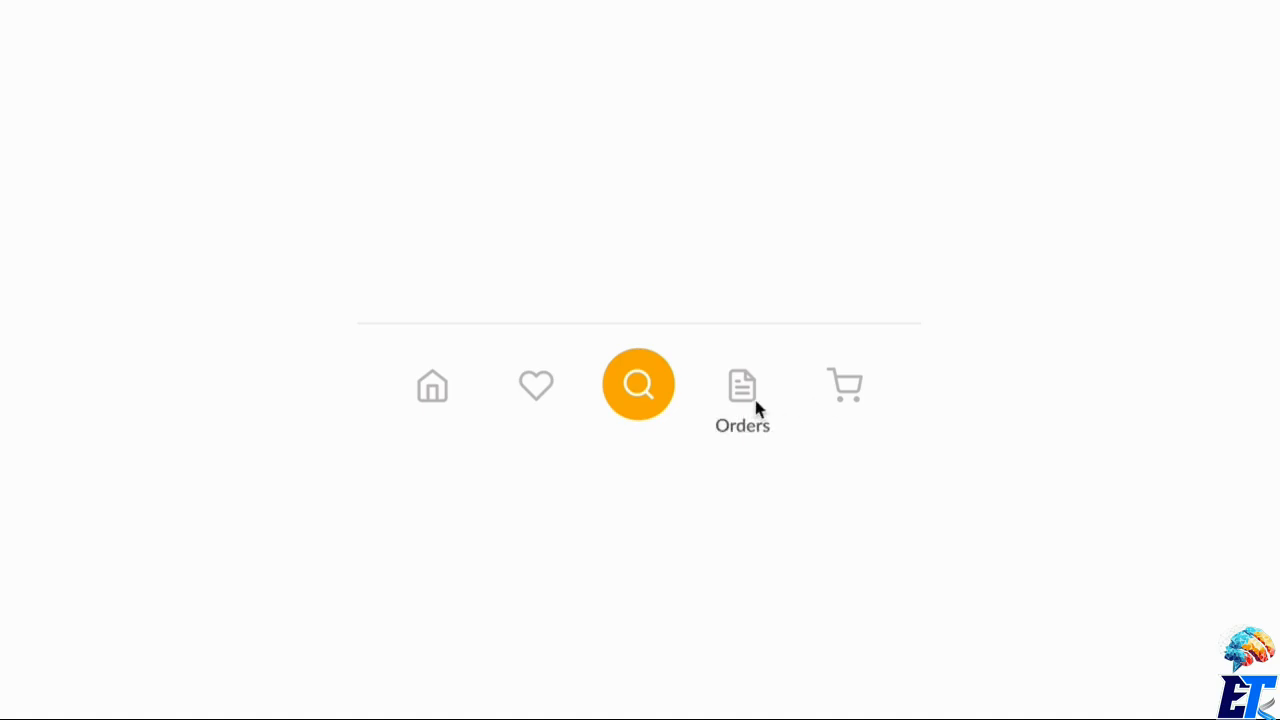
click(1148, 31)
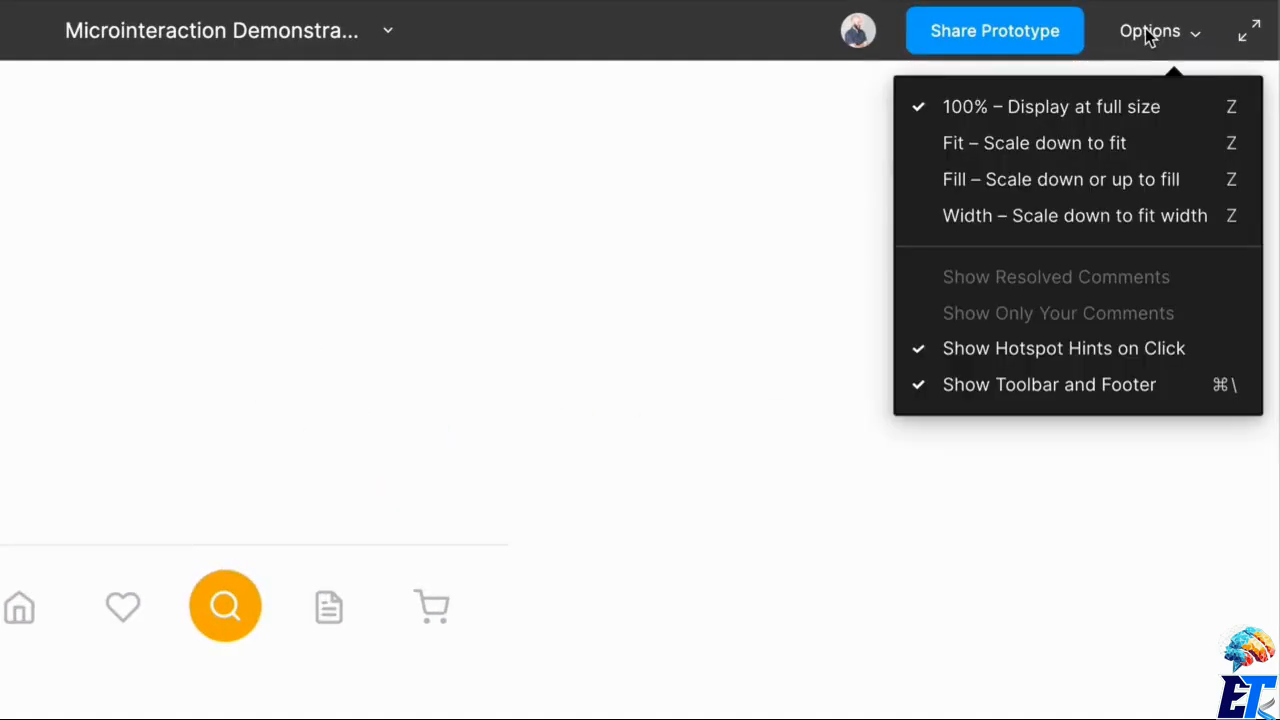
click(994, 177)
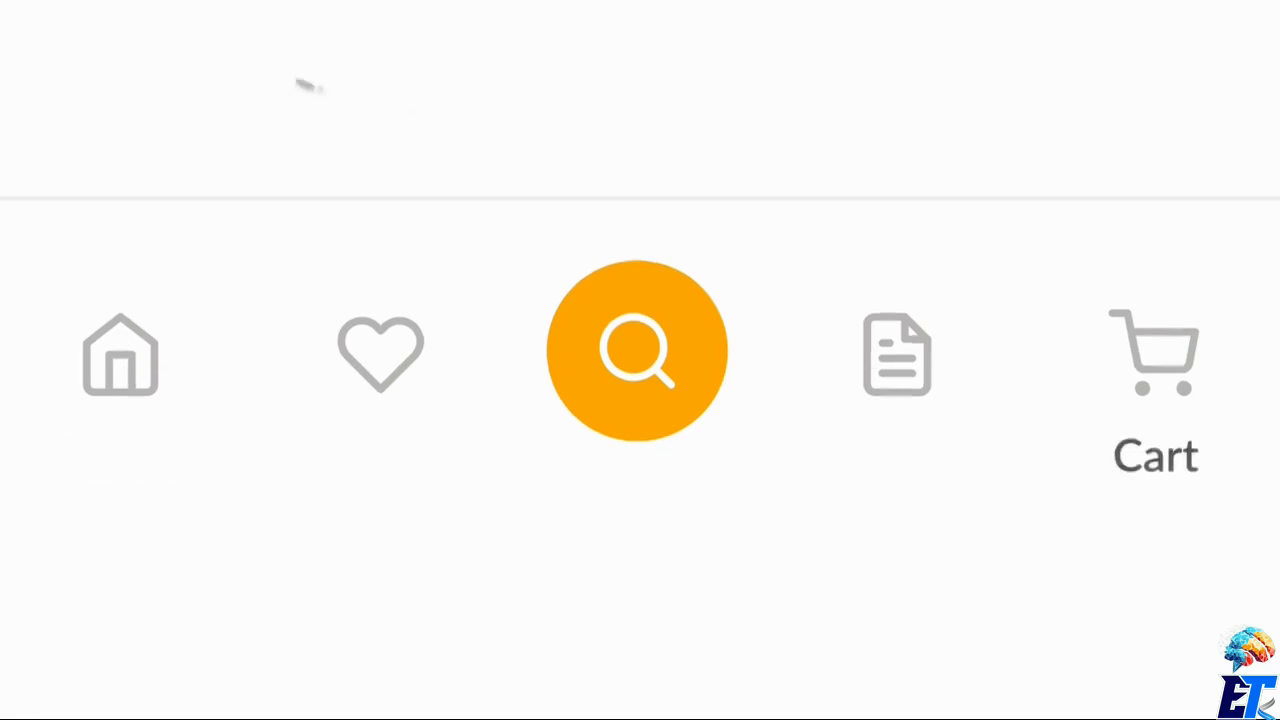
Return to the design file and copy Nav's home, heart, file-text and shopping-cart icons onto the canvas above the label row.
click(160, 14)
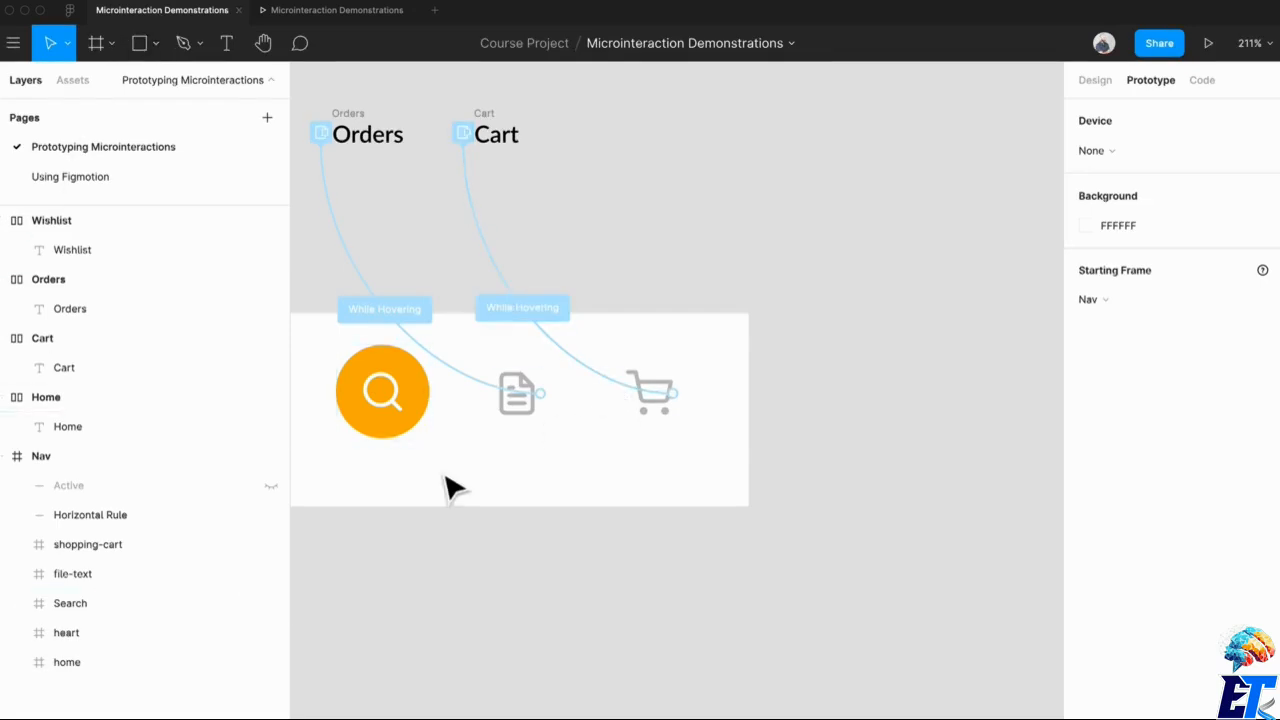
click(415, 440)
shift+click(550, 440)
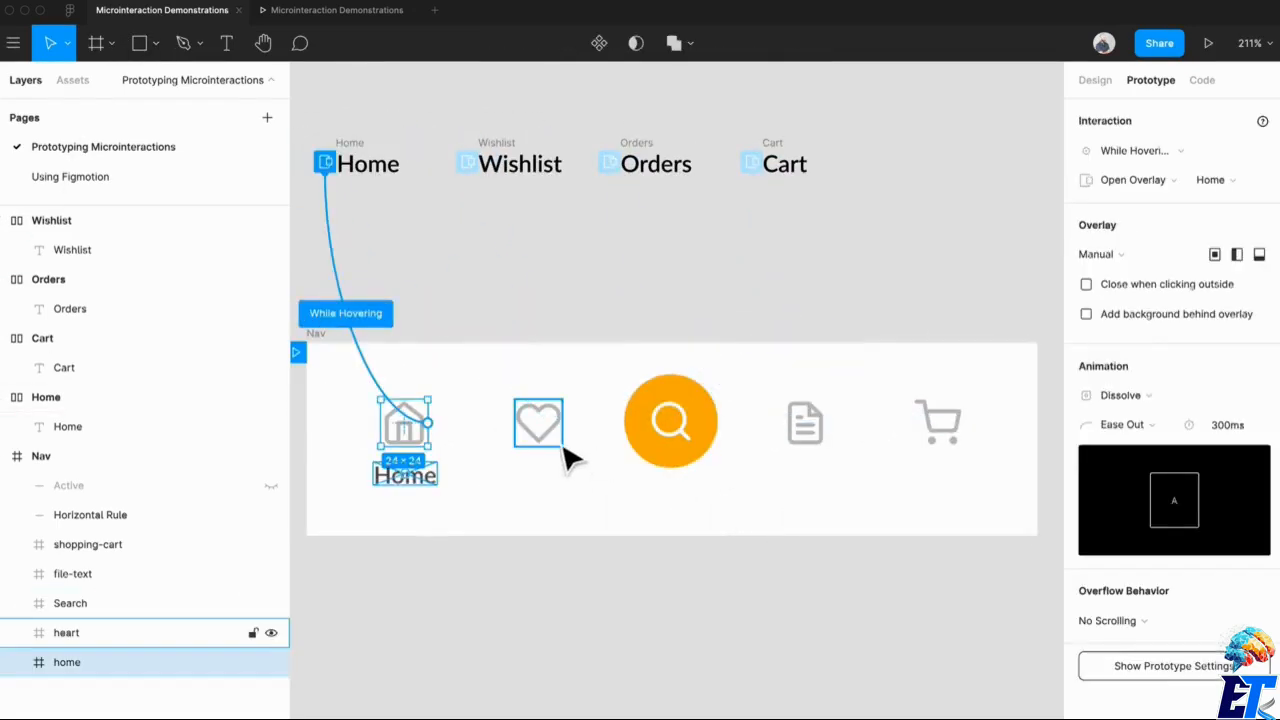
shift+click(812, 440)
shift+click(962, 458)
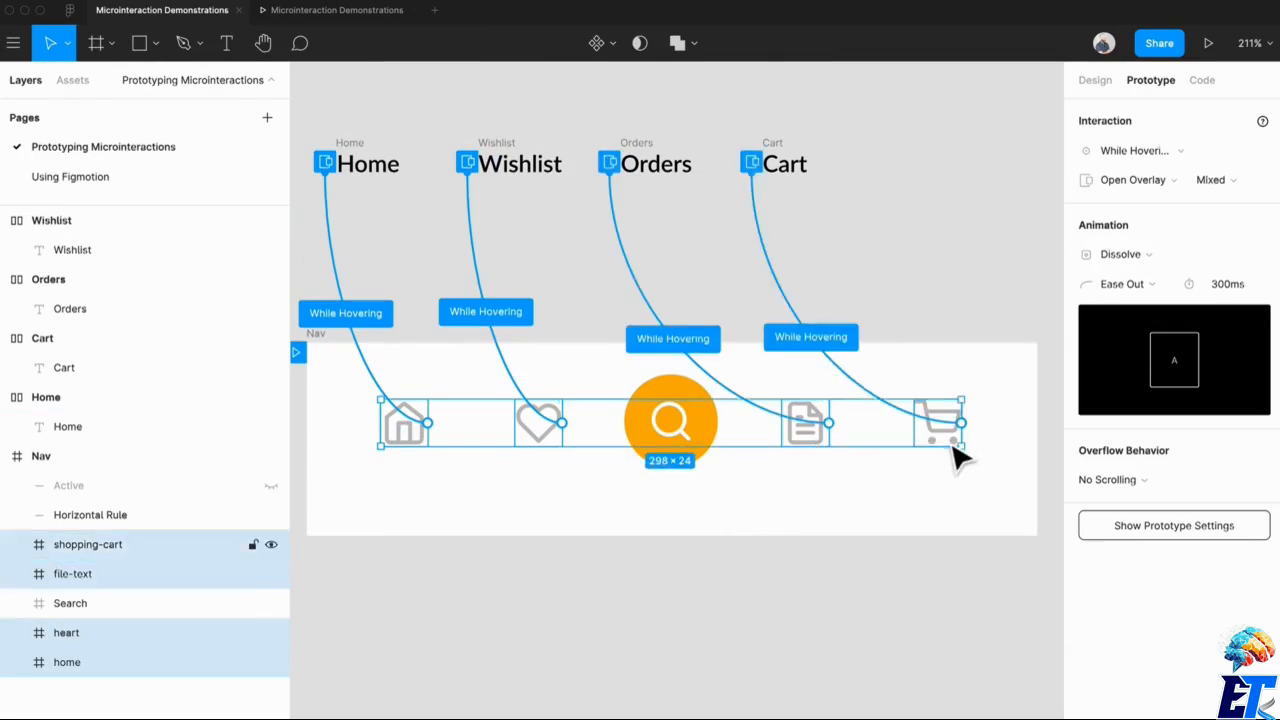
scroll(860, 447, up, 3)
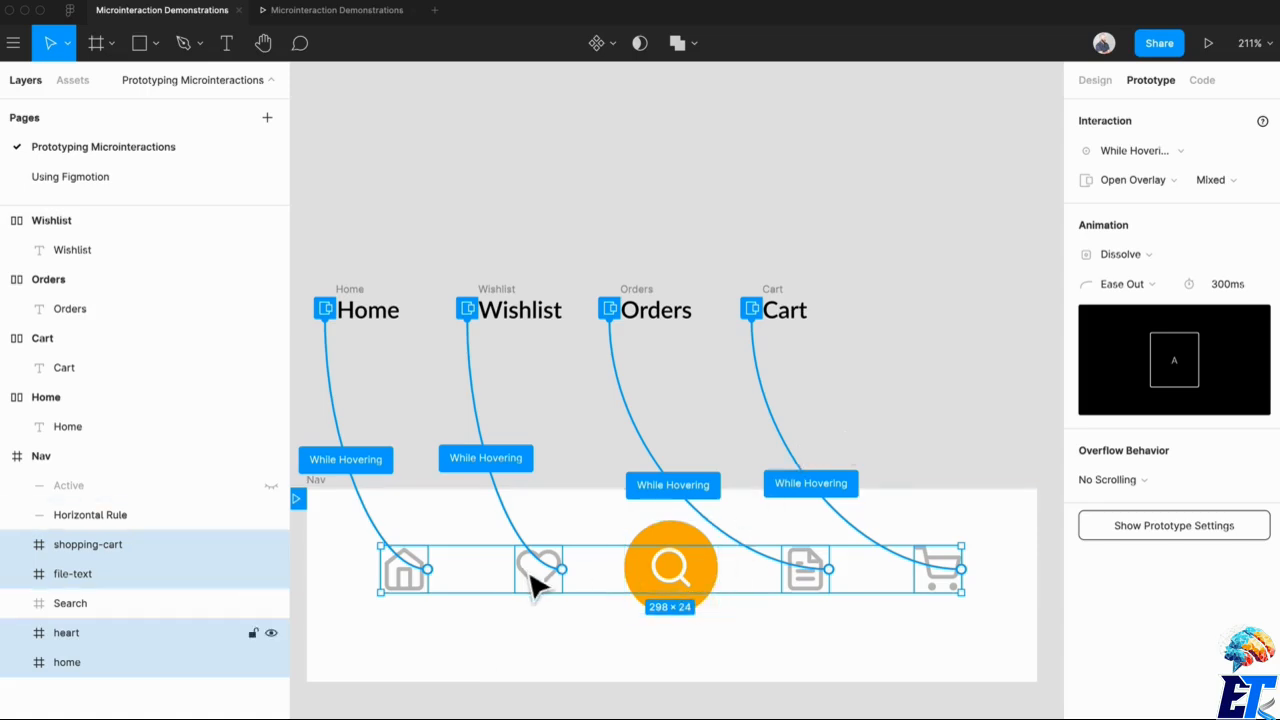
drag(531, 589, 503, 251)
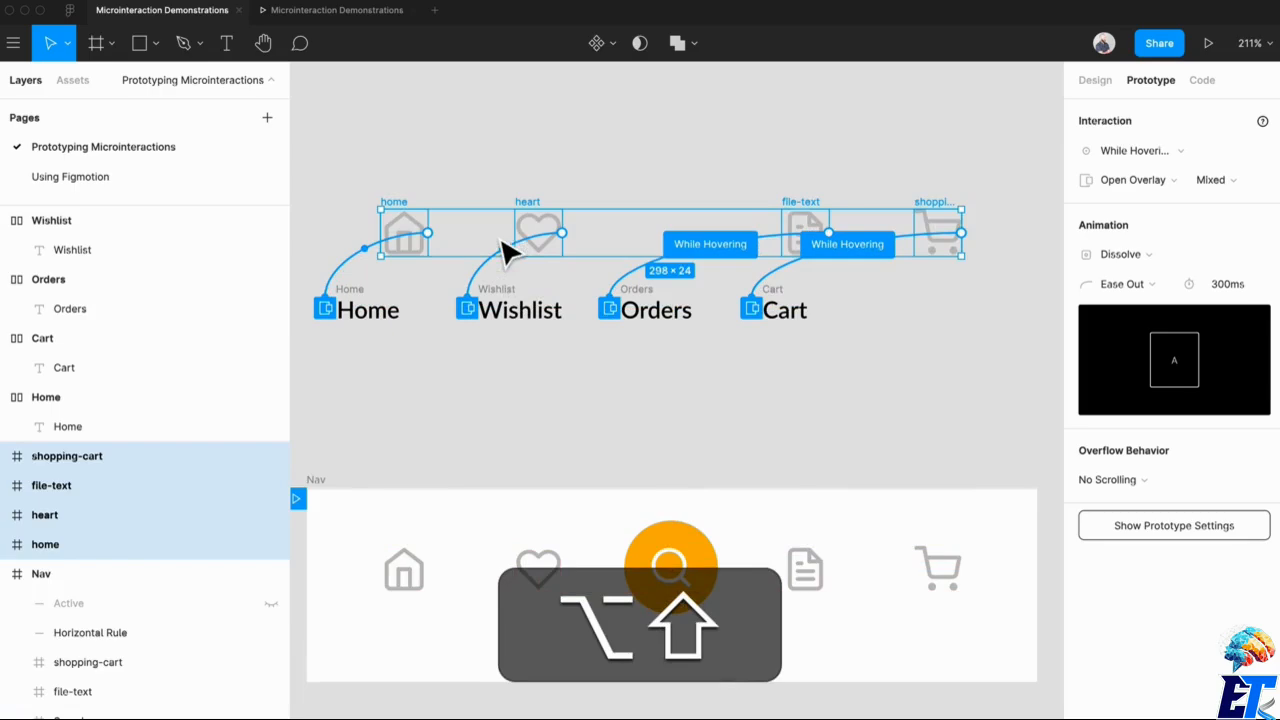
Remove the While Hovering overlay interactions from the copied shopping-cart, file-text, heart and home icons above the label row.
click(805, 295)
click(771, 291)
key(BackSpace)
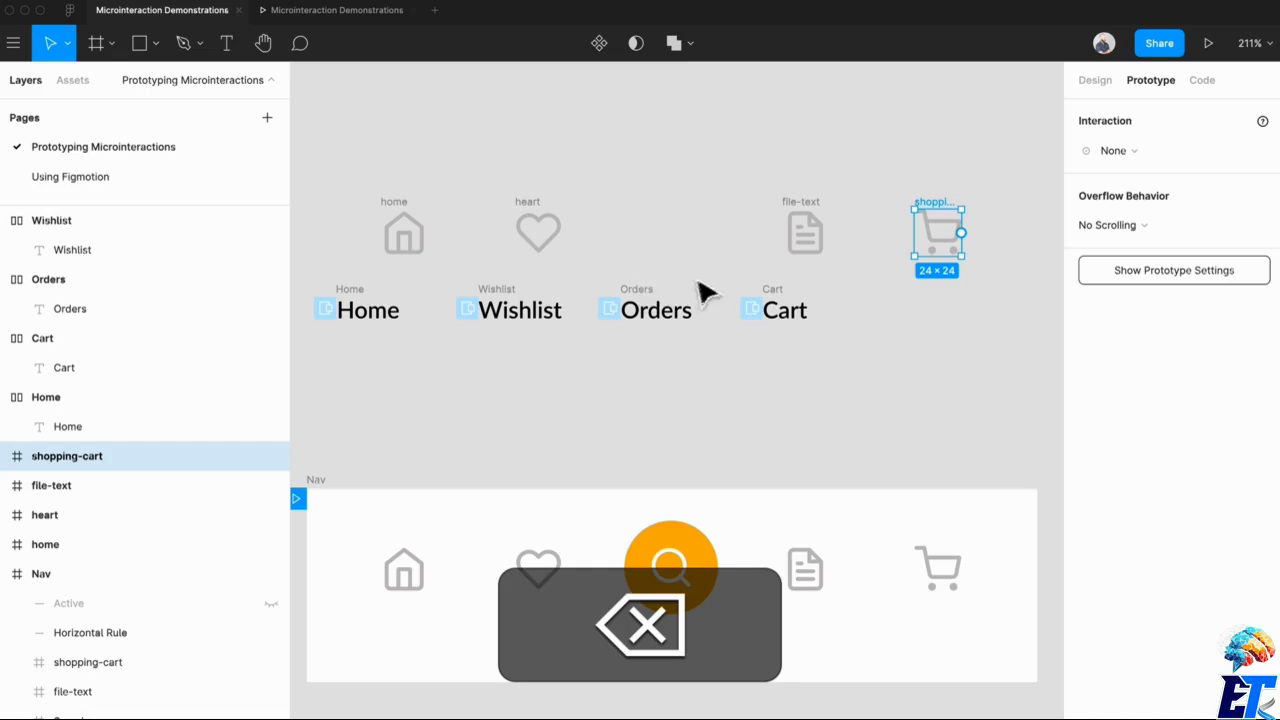
click(803, 245)
click(663, 274)
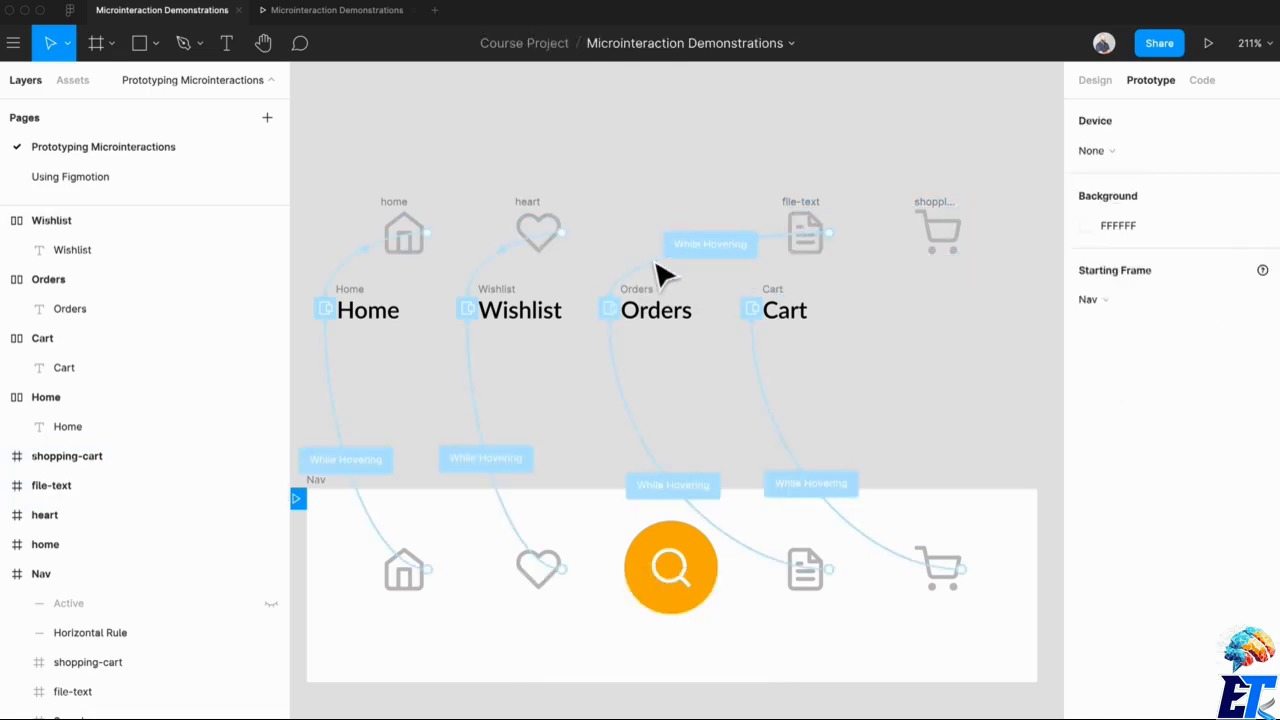
click(657, 286)
key(BackSpace)
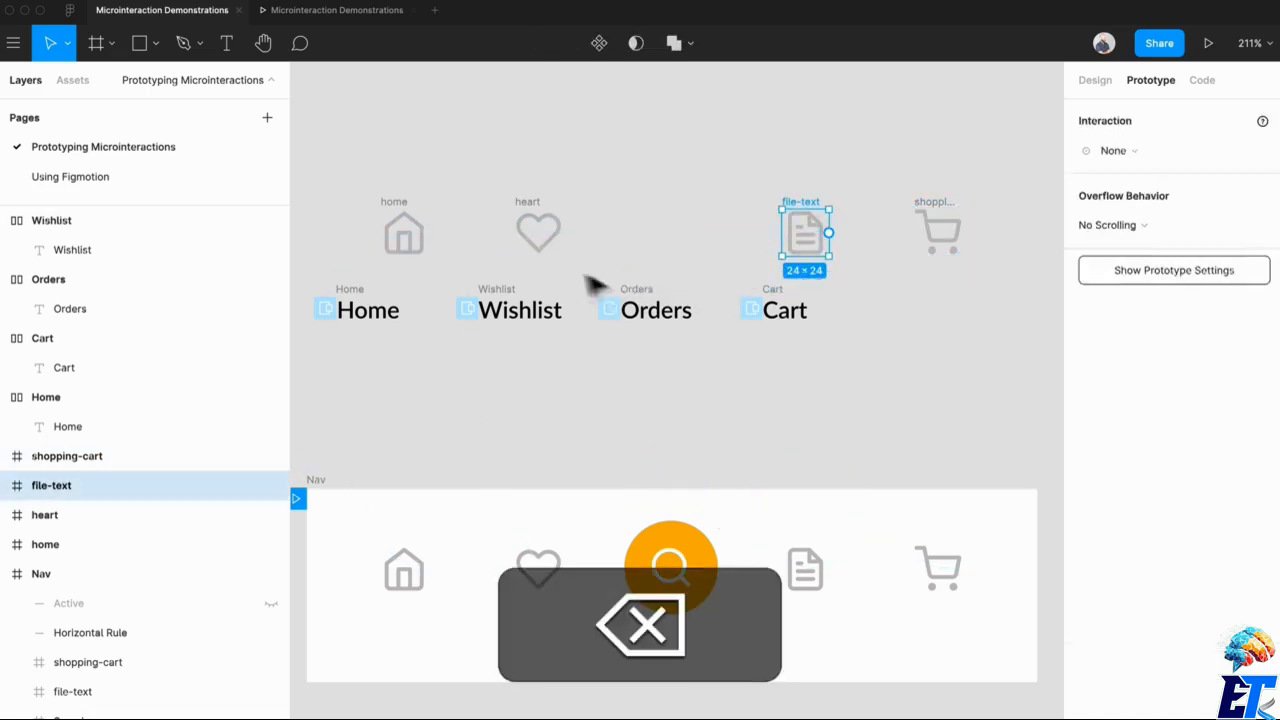
click(533, 231)
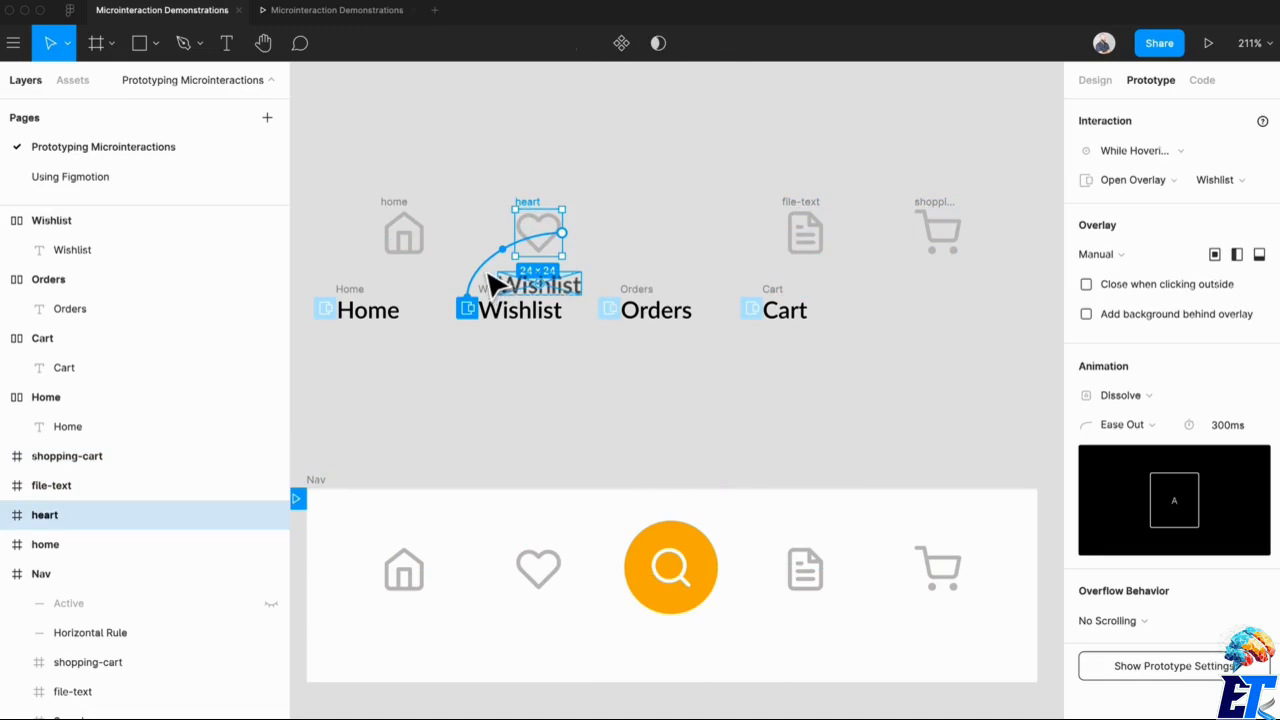
key(BackSpace)
click(400, 234)
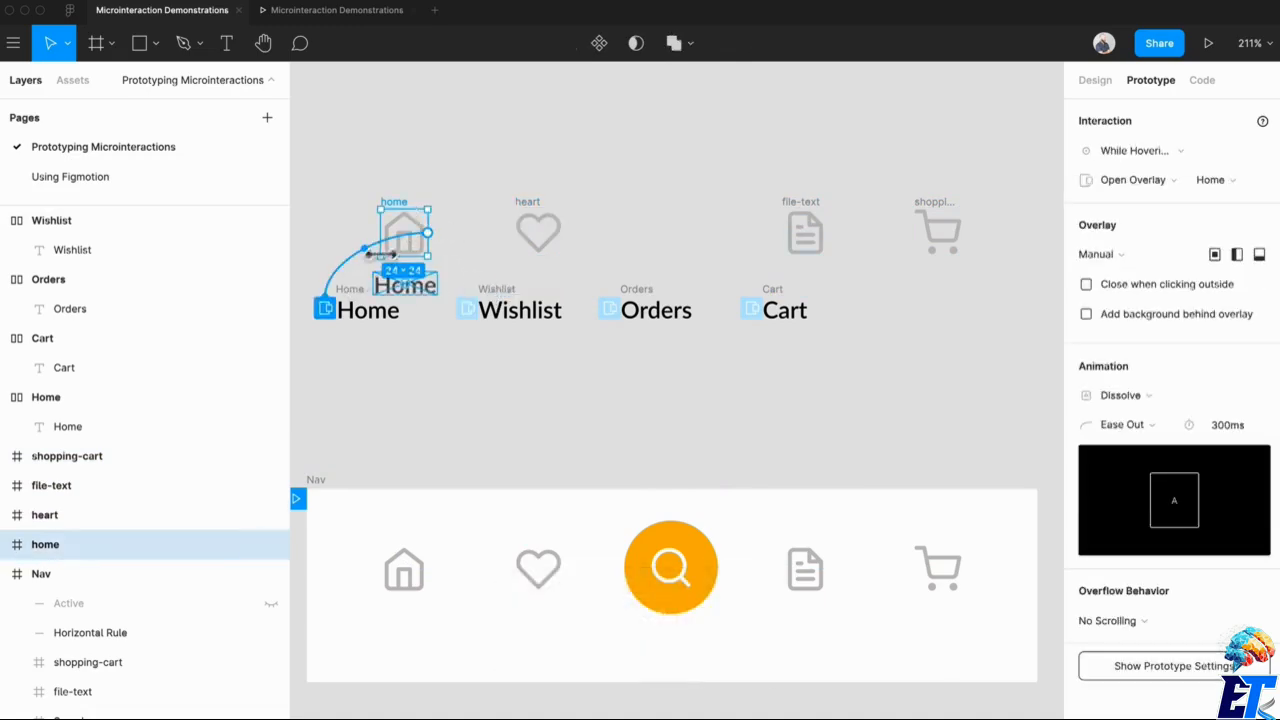
key(BackSpace)
Set the auto layout direction of the Home, Wishlist, Orders and Cart label frames to Vertical.
click(520, 310)
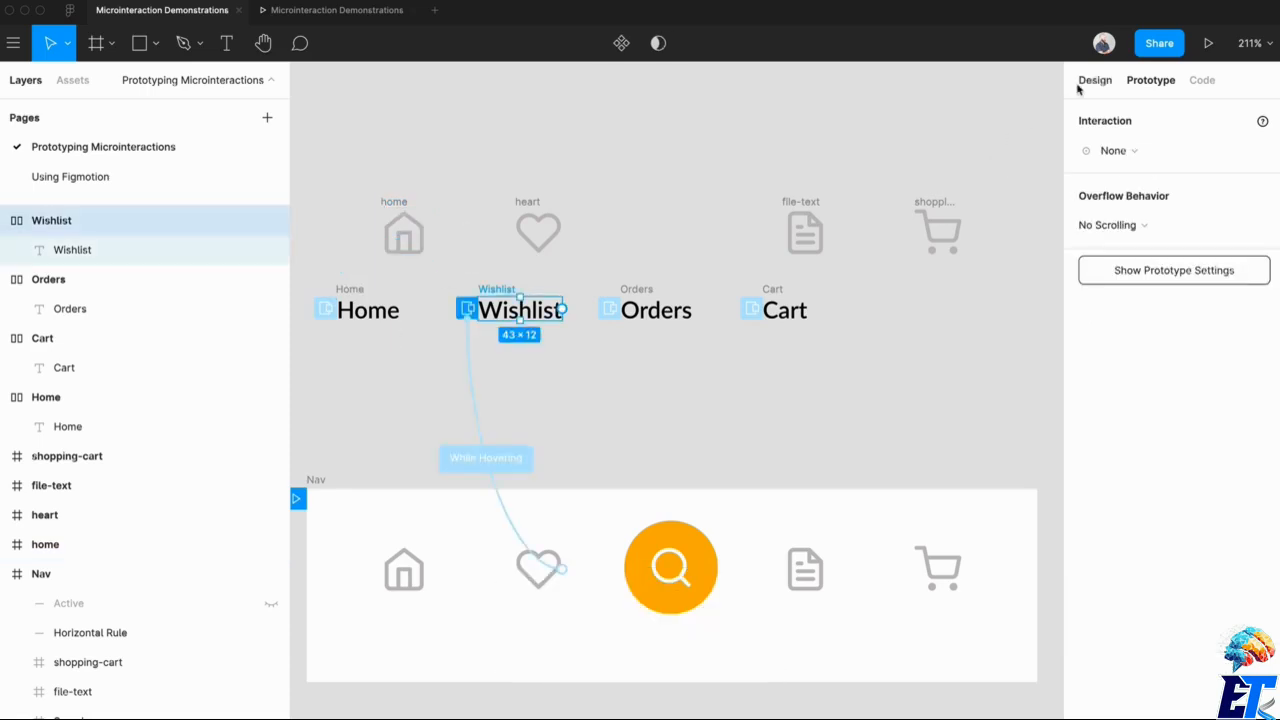
click(1082, 86)
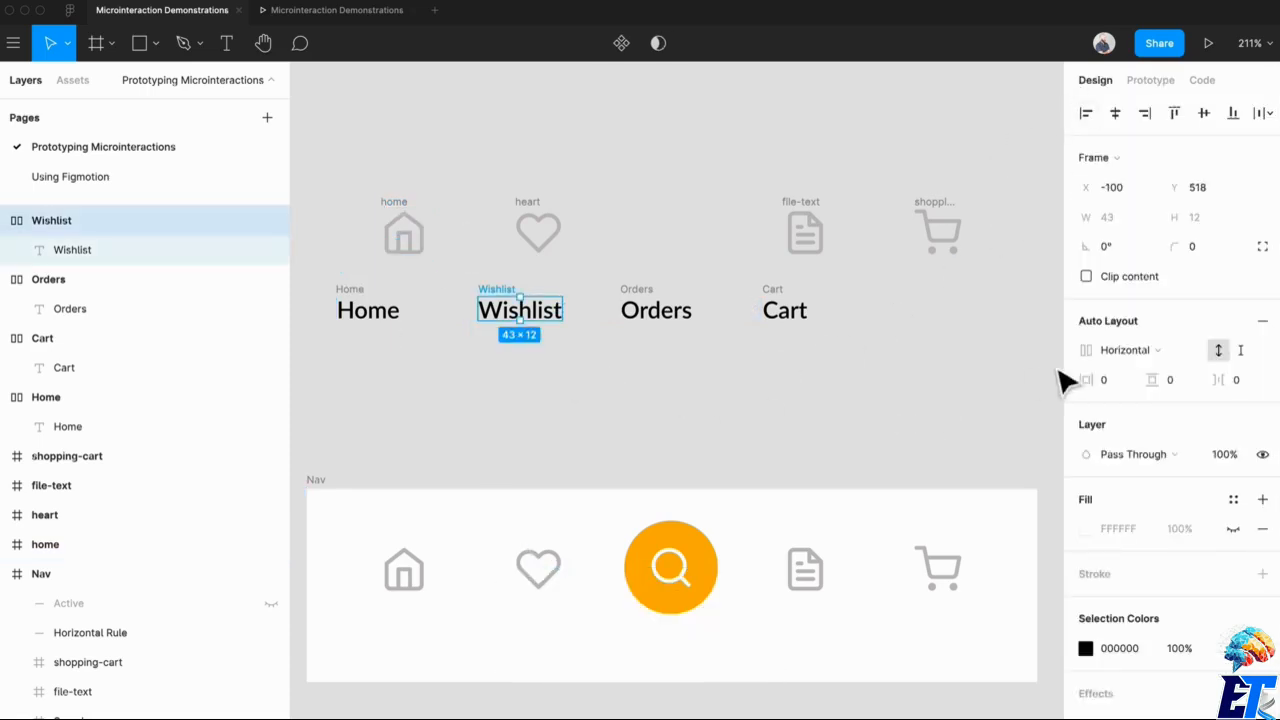
shift+click(360, 311)
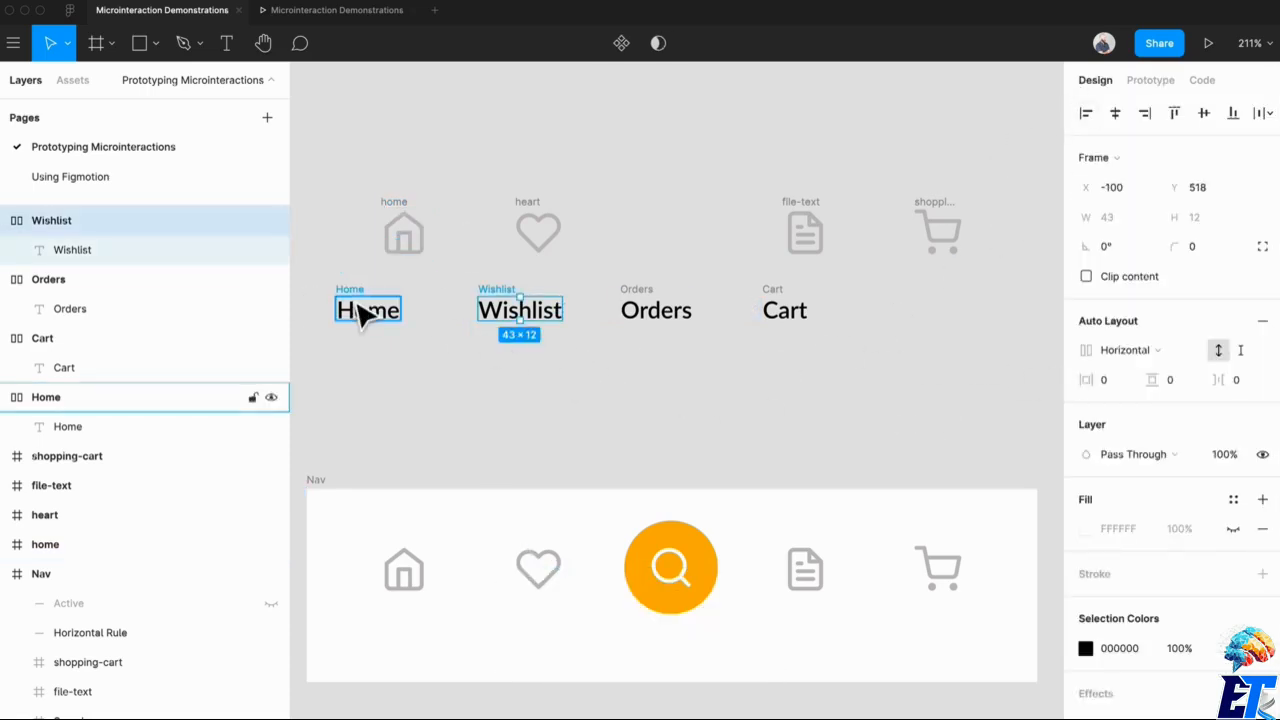
shift+click(658, 312)
shift+click(785, 311)
click(1113, 350)
click(1131, 371)
click(971, 434)
Move the copied home and heart icons into the Home and Wishlist label frames, each above its text.
drag(403, 222, 394, 463)
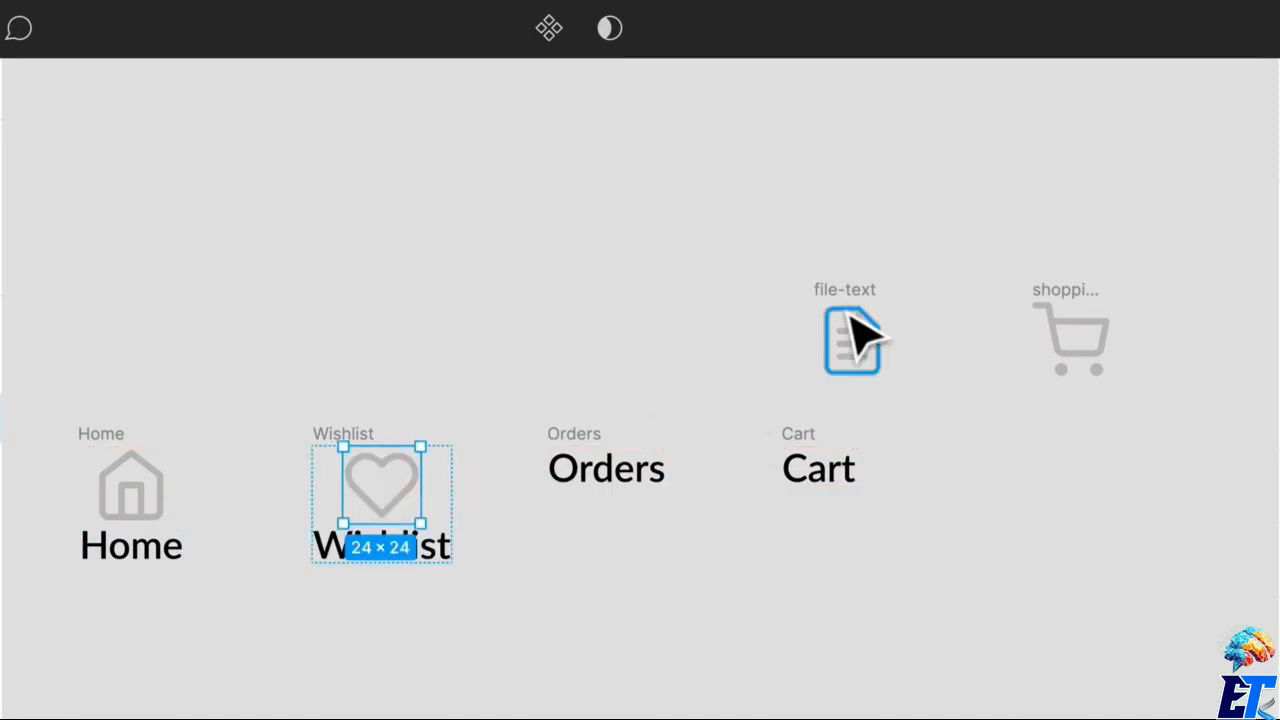
drag(855, 335, 607, 485)
click(1086, 328)
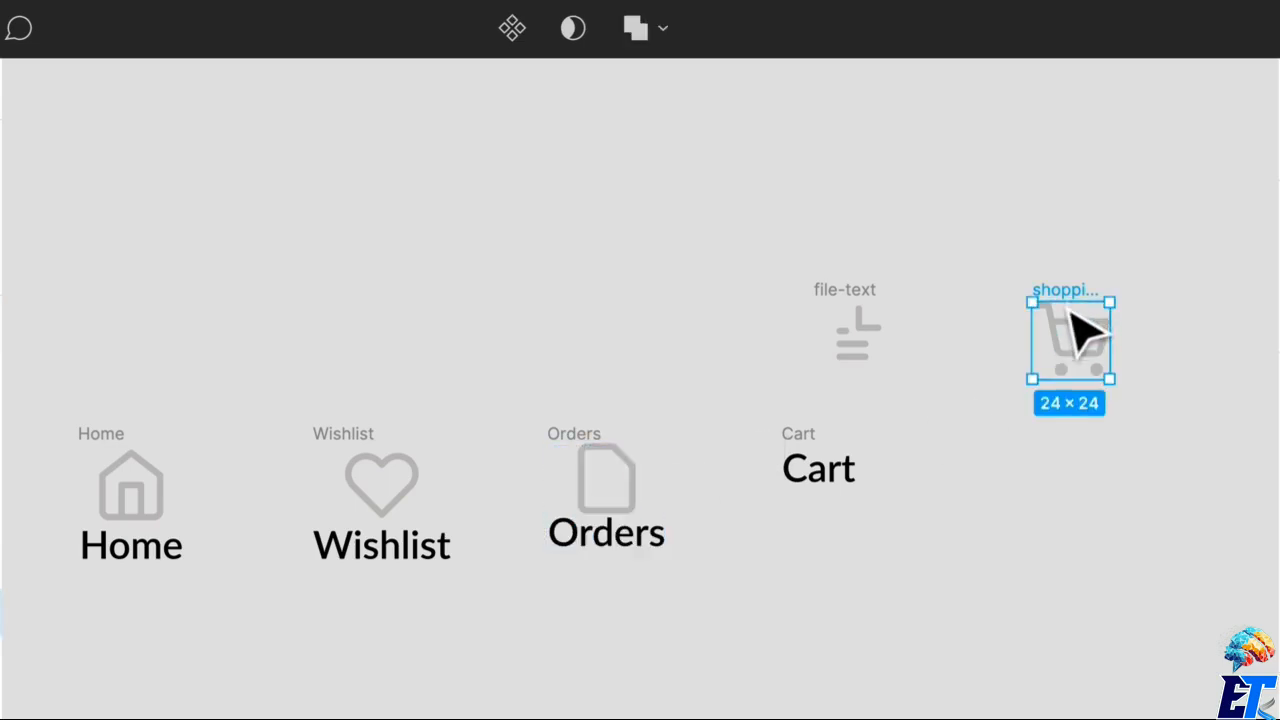
key(ctrl+z)
key(ctrl+z)
key(ctrl+z)
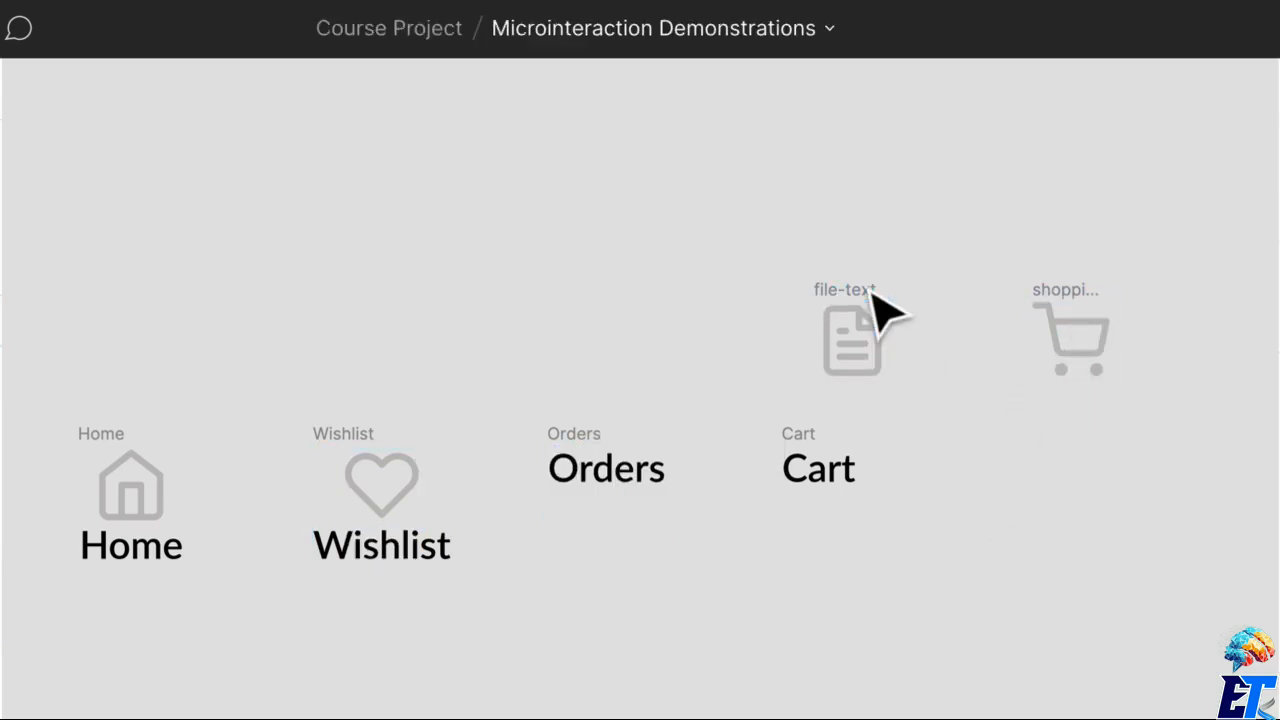
Place the copied file-text icon above the text in the Orders frame and the shopping-cart icon above the text in Cart.
drag(863, 310, 604, 470)
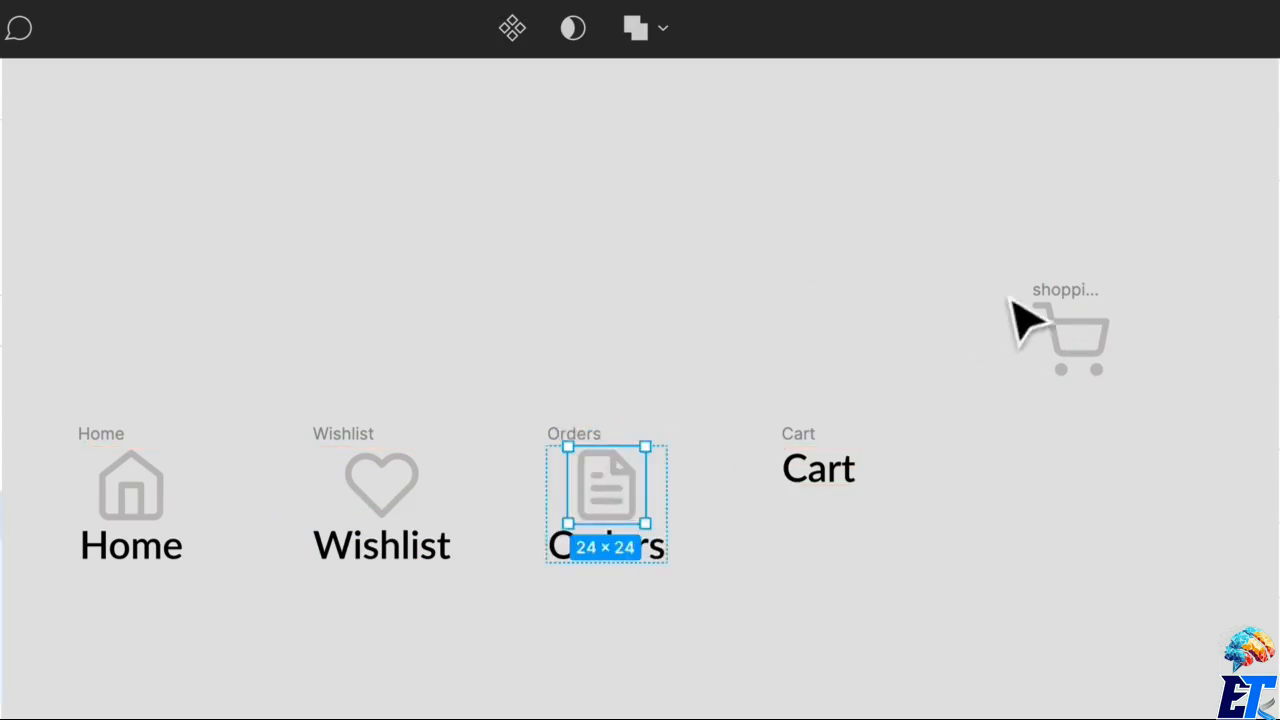
drag(1086, 312, 946, 428)
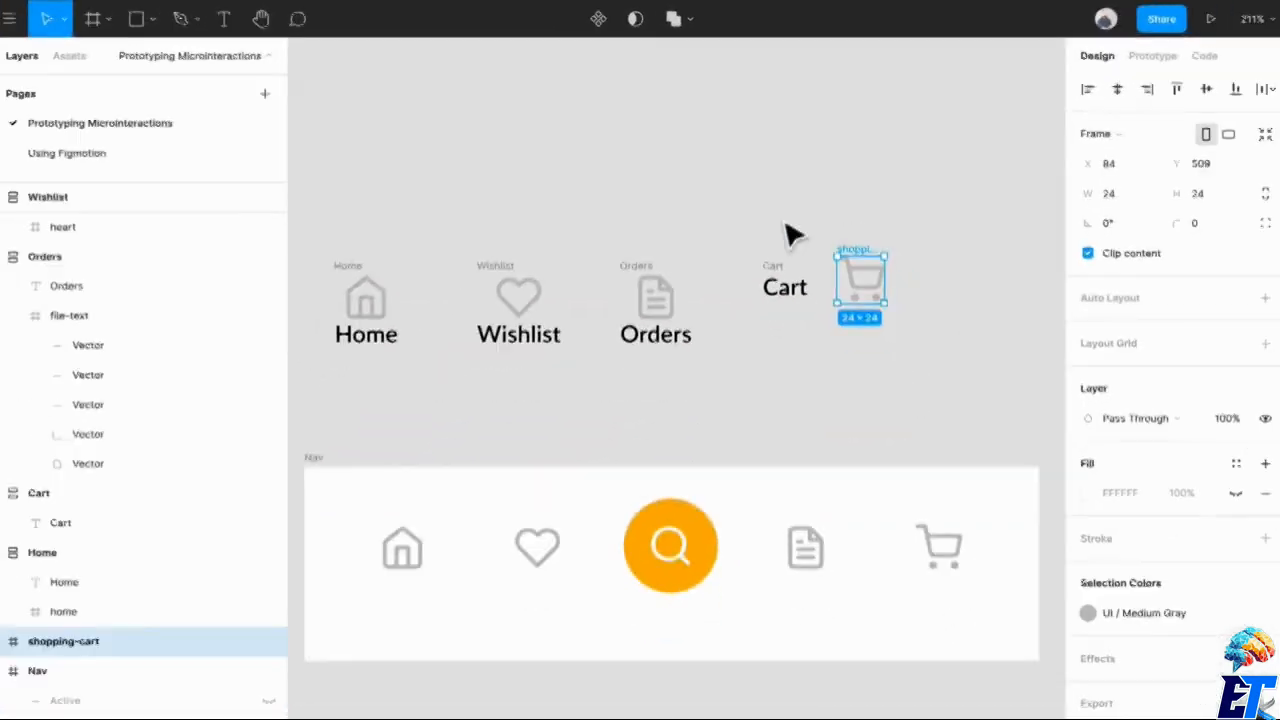
scroll(790, 240, up, 5)
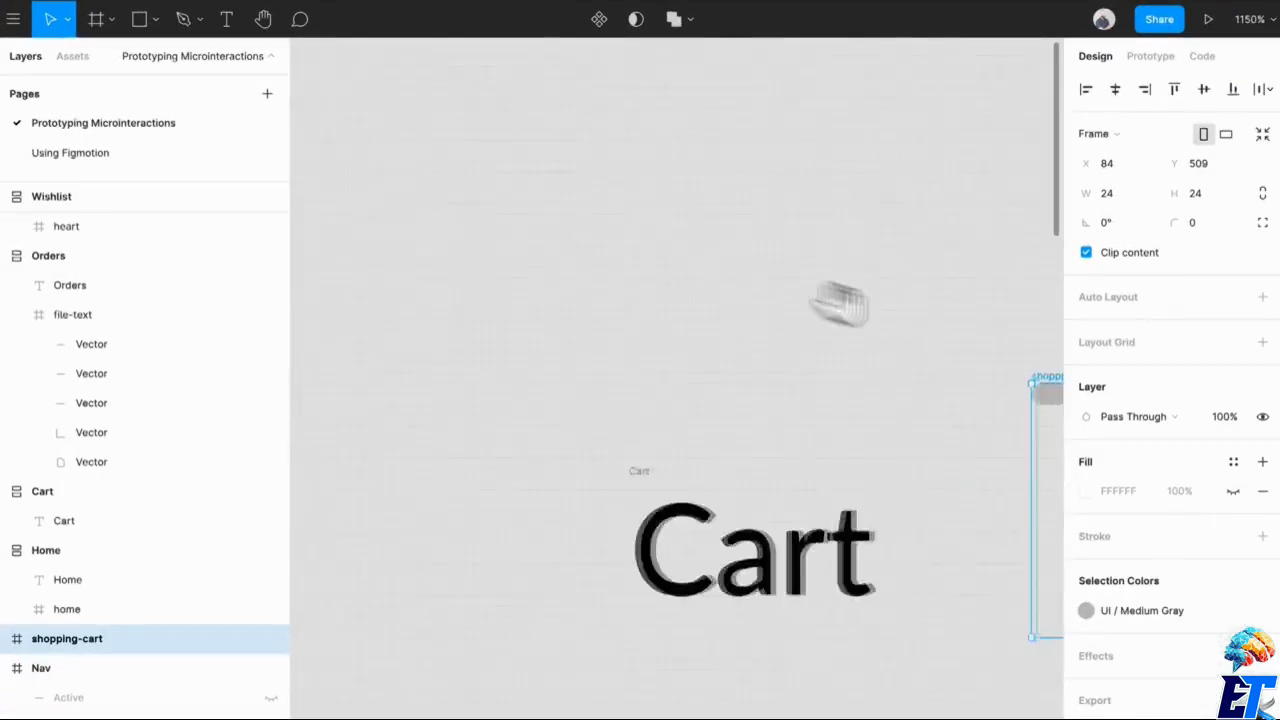
key(ctrl+x)
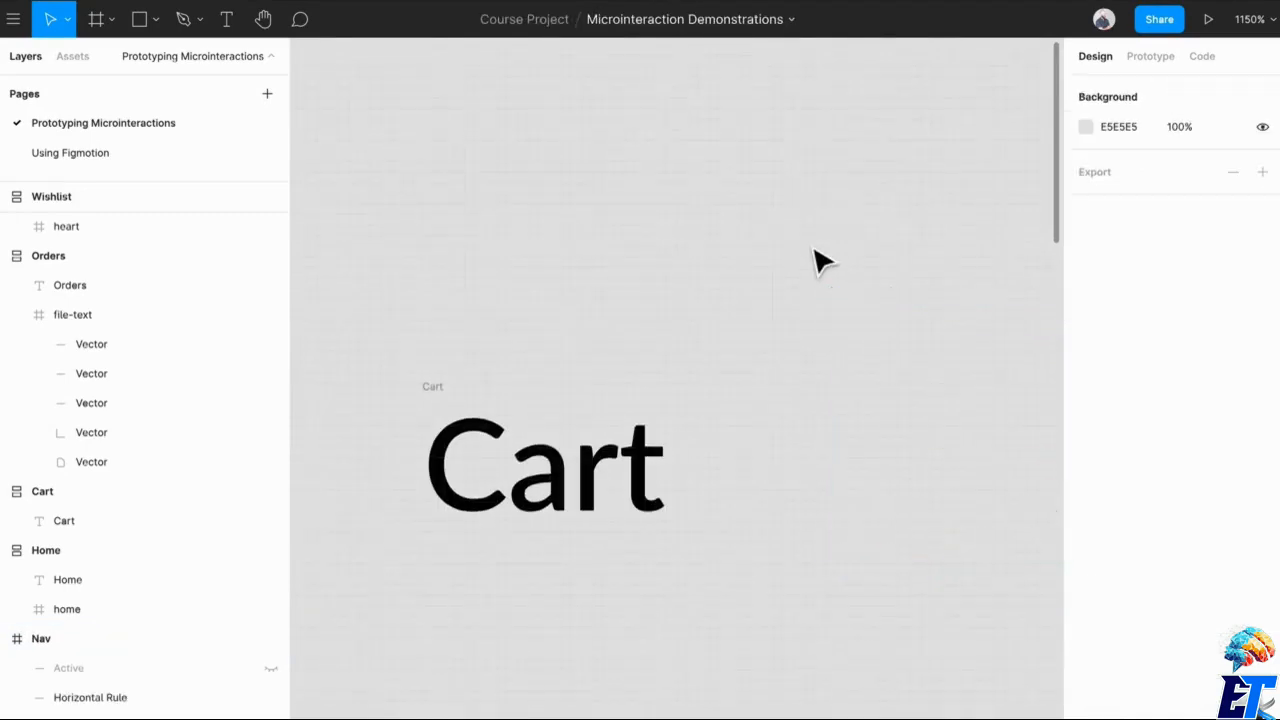
click(586, 451)
key(ctrl+v)
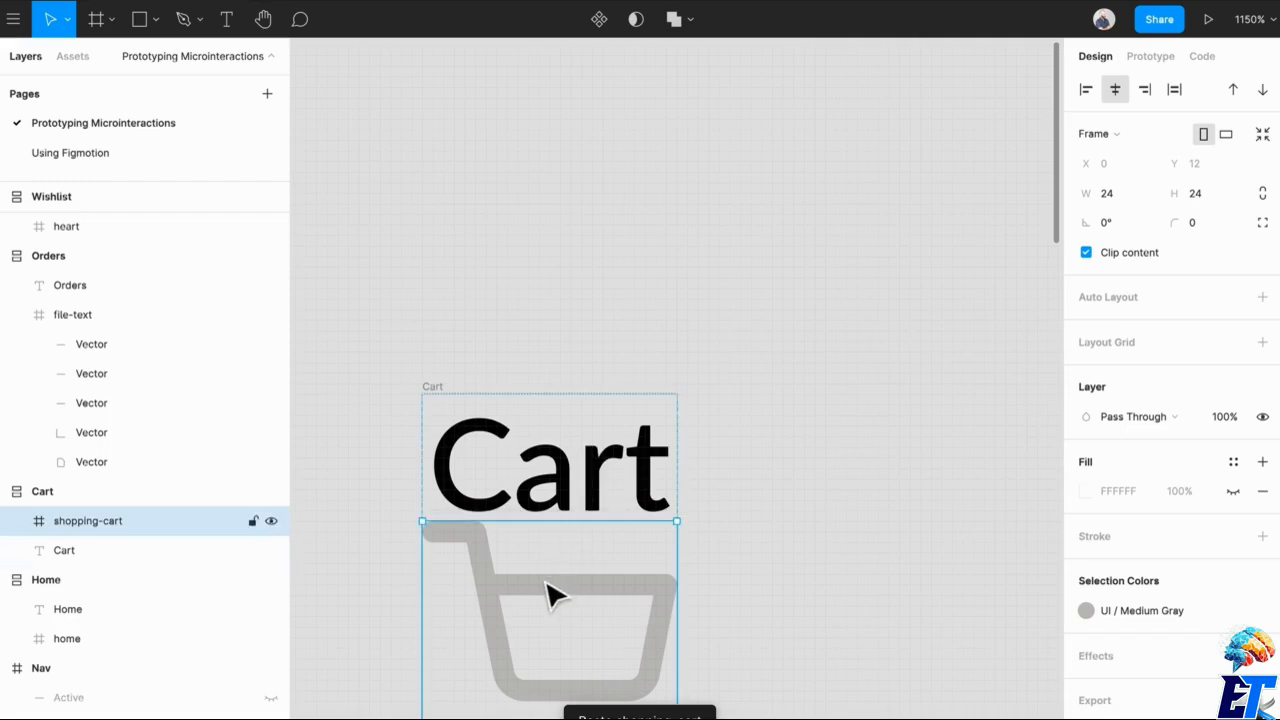
drag(549, 594, 549, 509)
scroll(549, 509, down, 5)
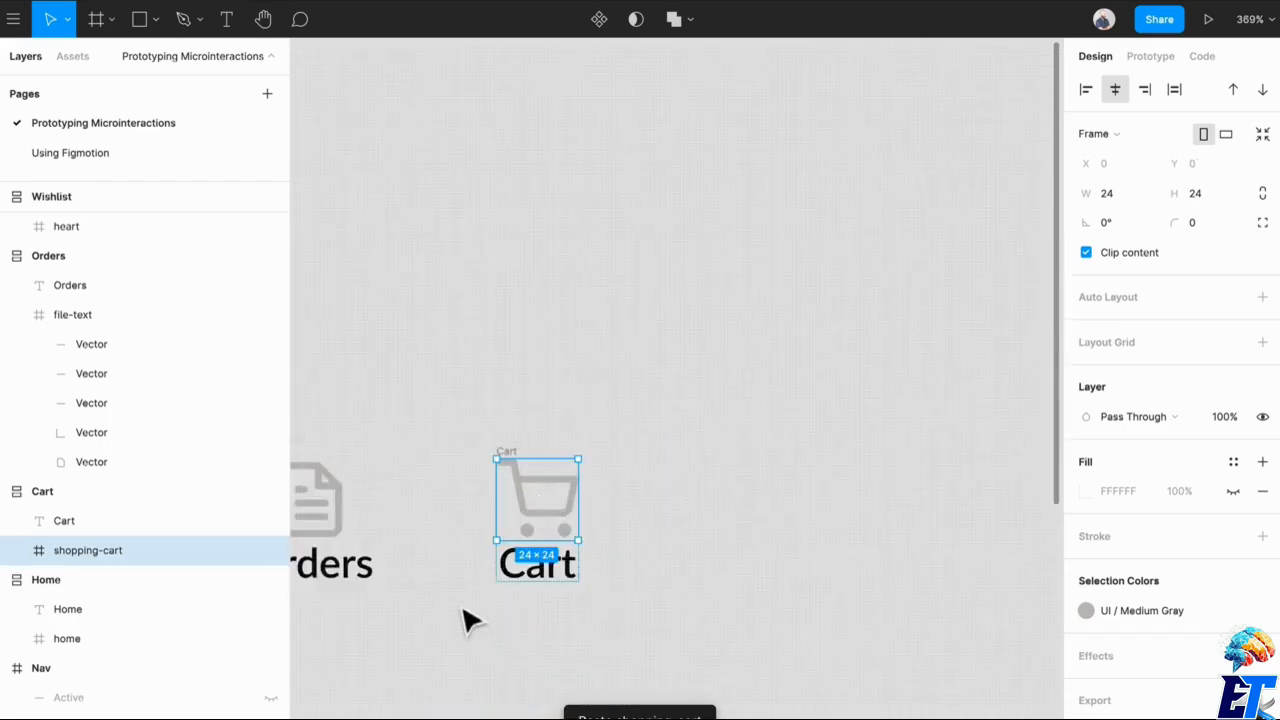
Set the auto layout spacing between icon and text to 8 in the Home, Wishlist, Orders and Cart frames.
drag(470, 622, 806, 594)
scroll(723, 580, down, 1)
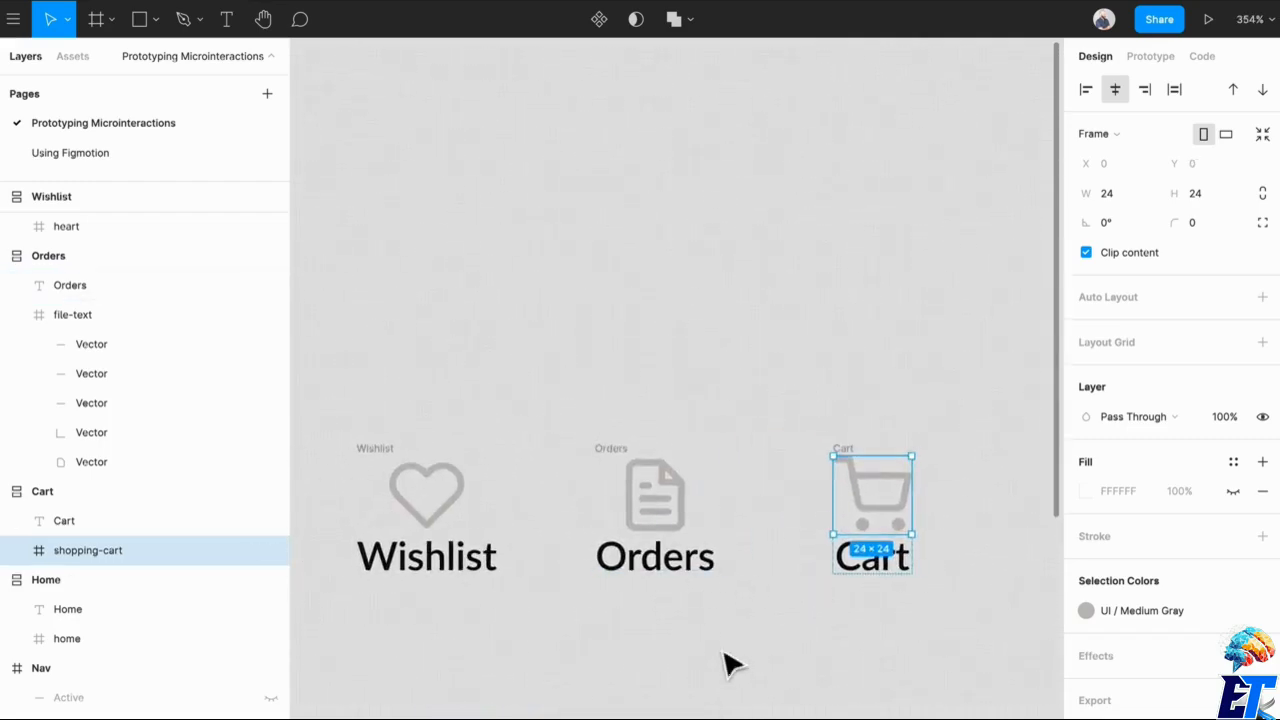
scroll(724, 655, down, 3)
drag(654, 671, 746, 565)
click(920, 550)
drag(1004, 534, 400, 366)
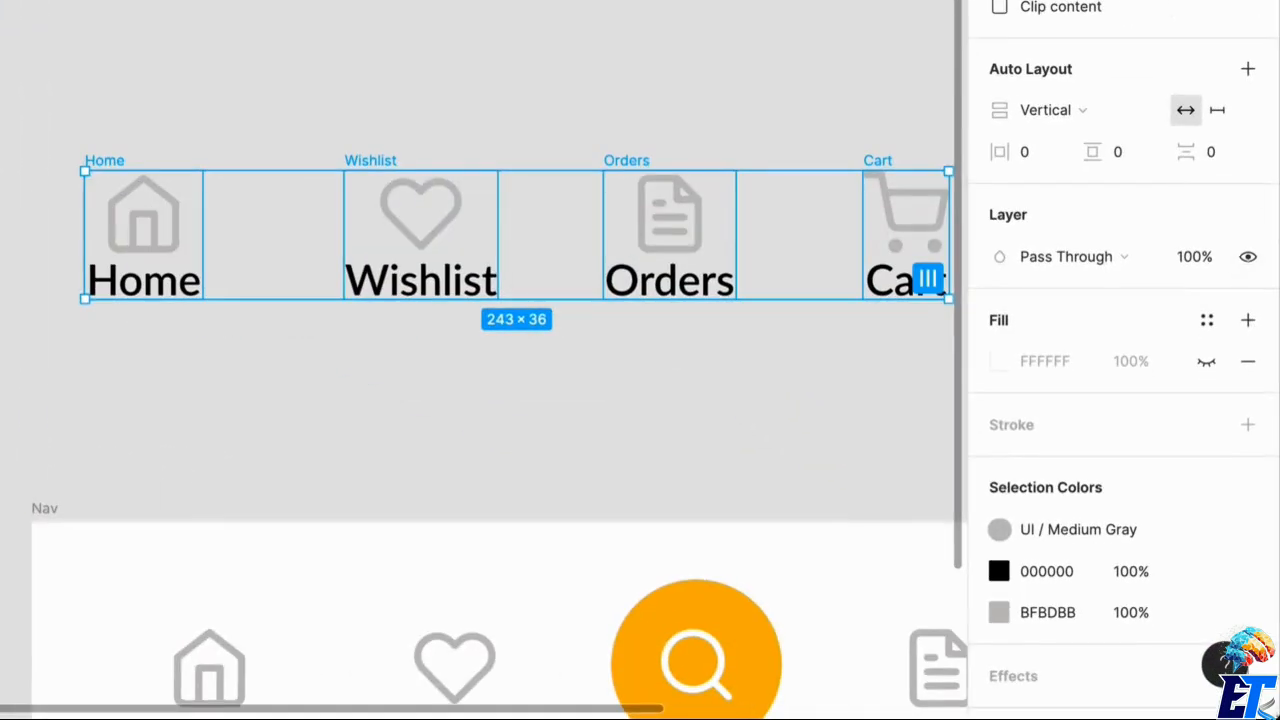
text(8)
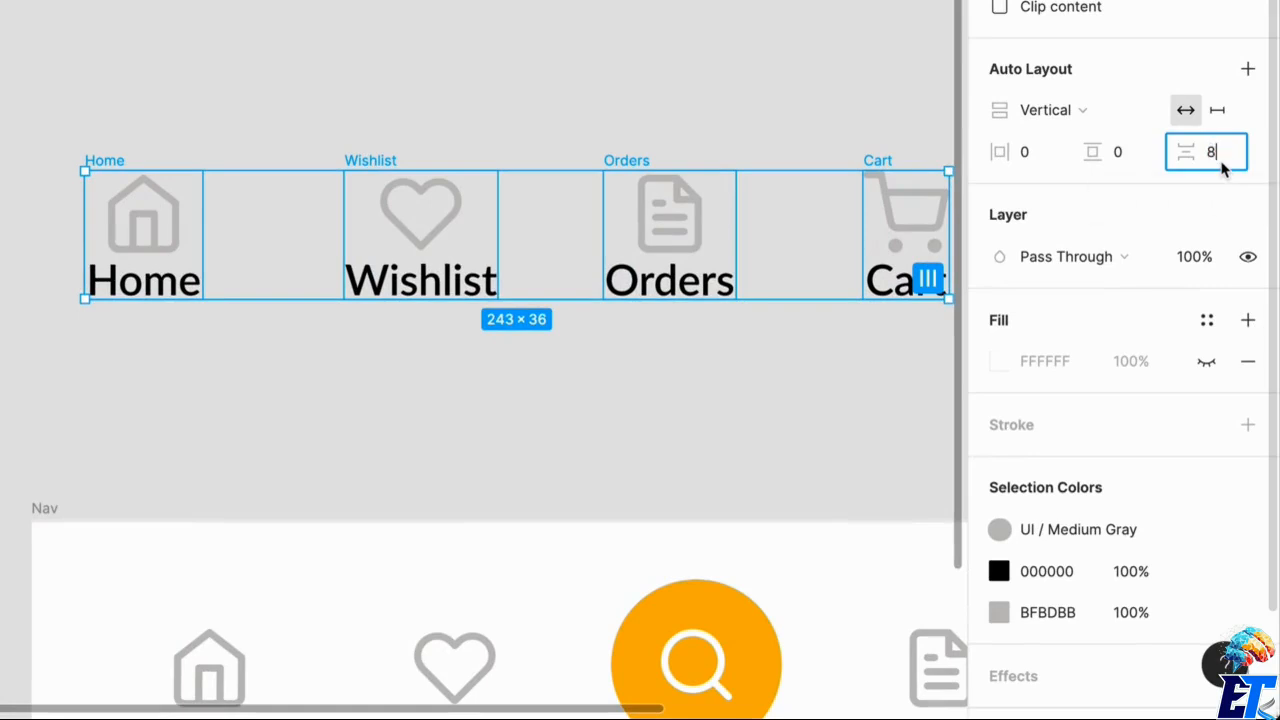
key(Return)
Detach the UI / Medium Gray style from the icons in the four label frames and set their color to 000000.
drag(905, 487, 594, 389)
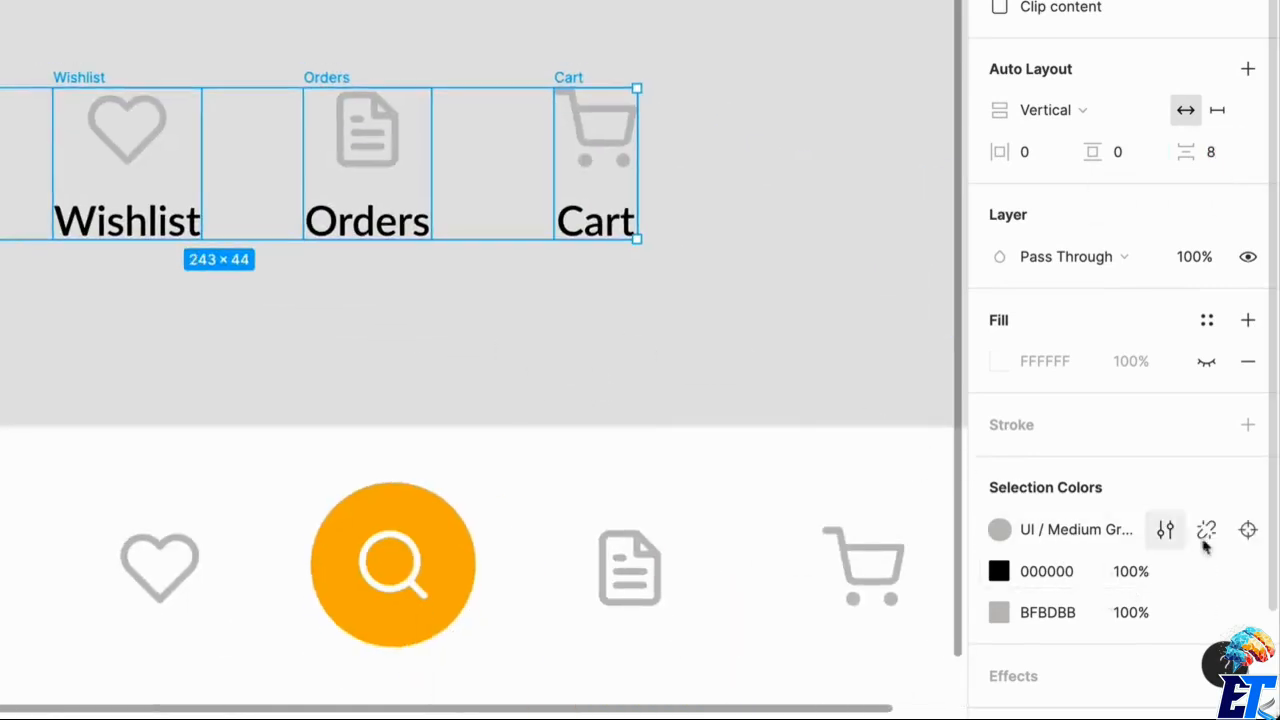
click(1166, 529)
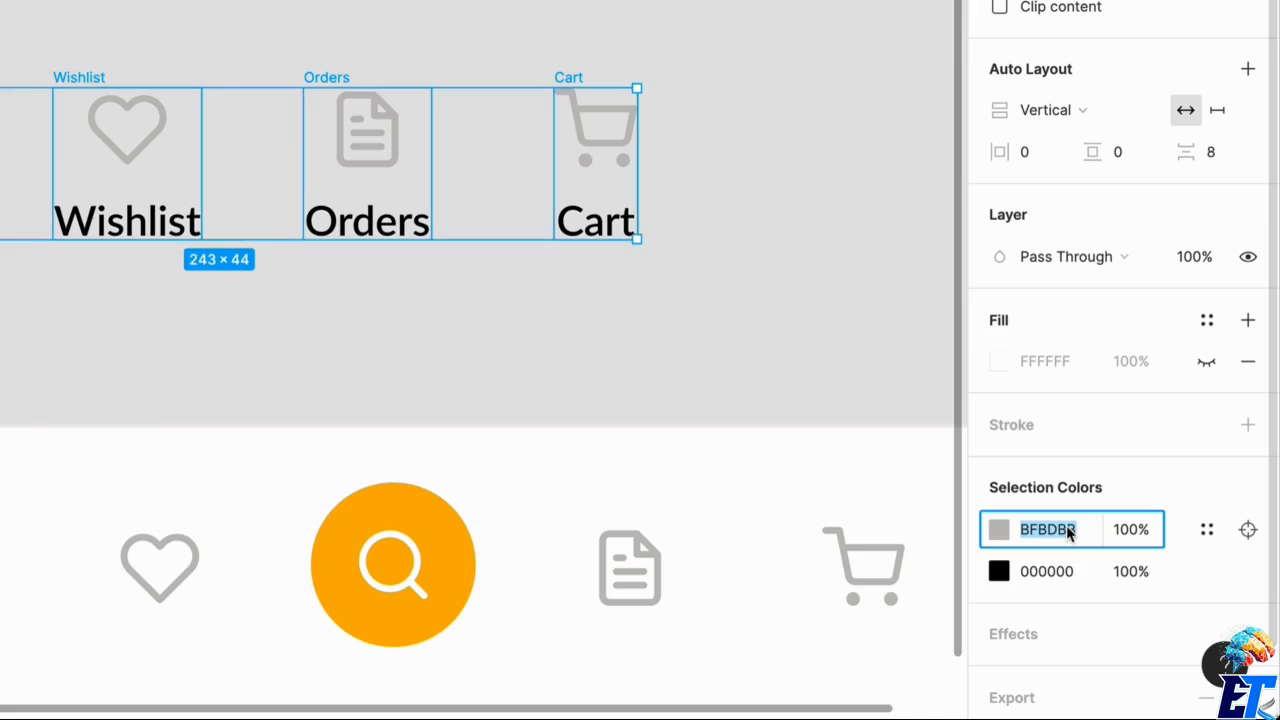
key(Return)
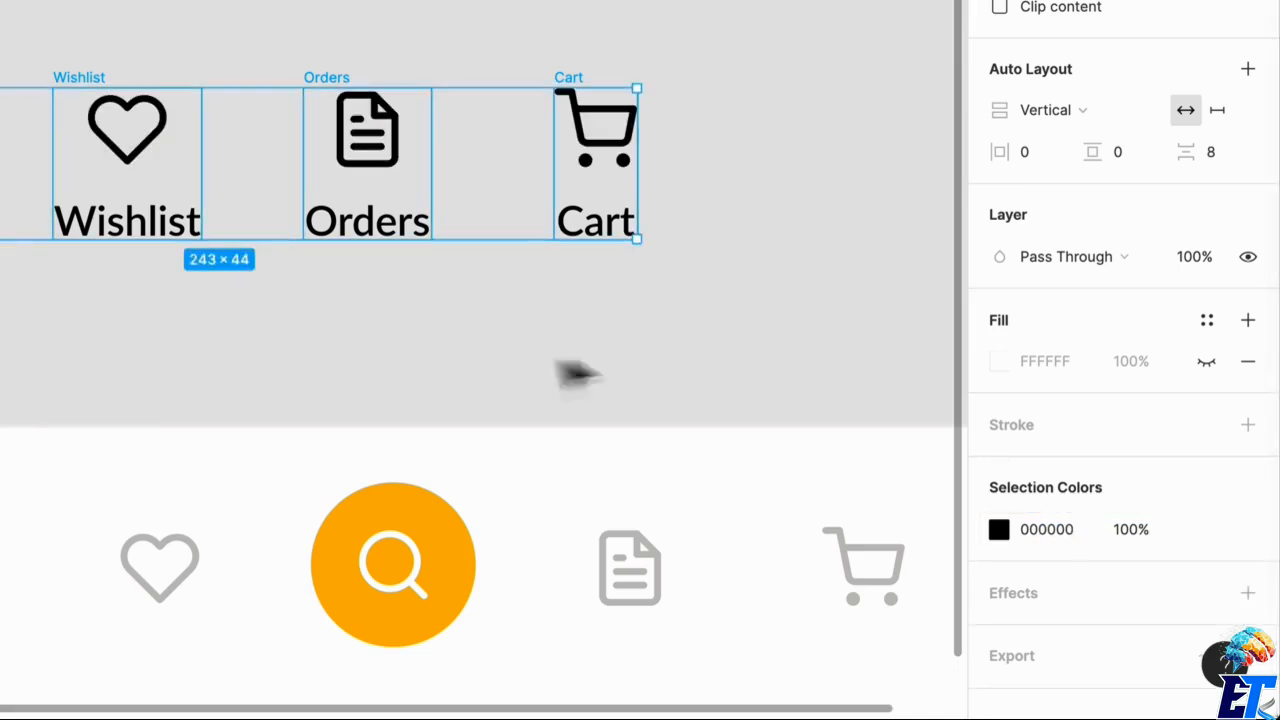
Reposition the Home overlay in the prototype so its black house icon sits directly over Nav's home icon.
scroll(394, 400, down, 1)
drag(389, 383, 541, 304)
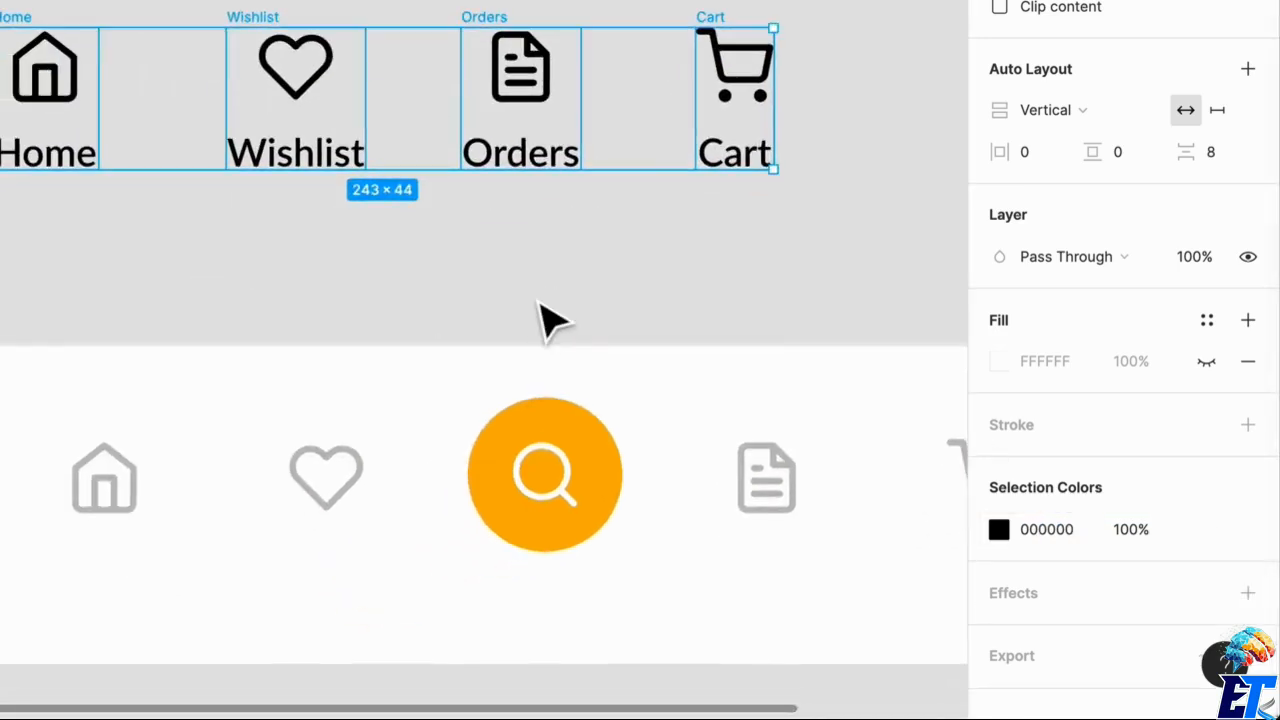
click(100, 502)
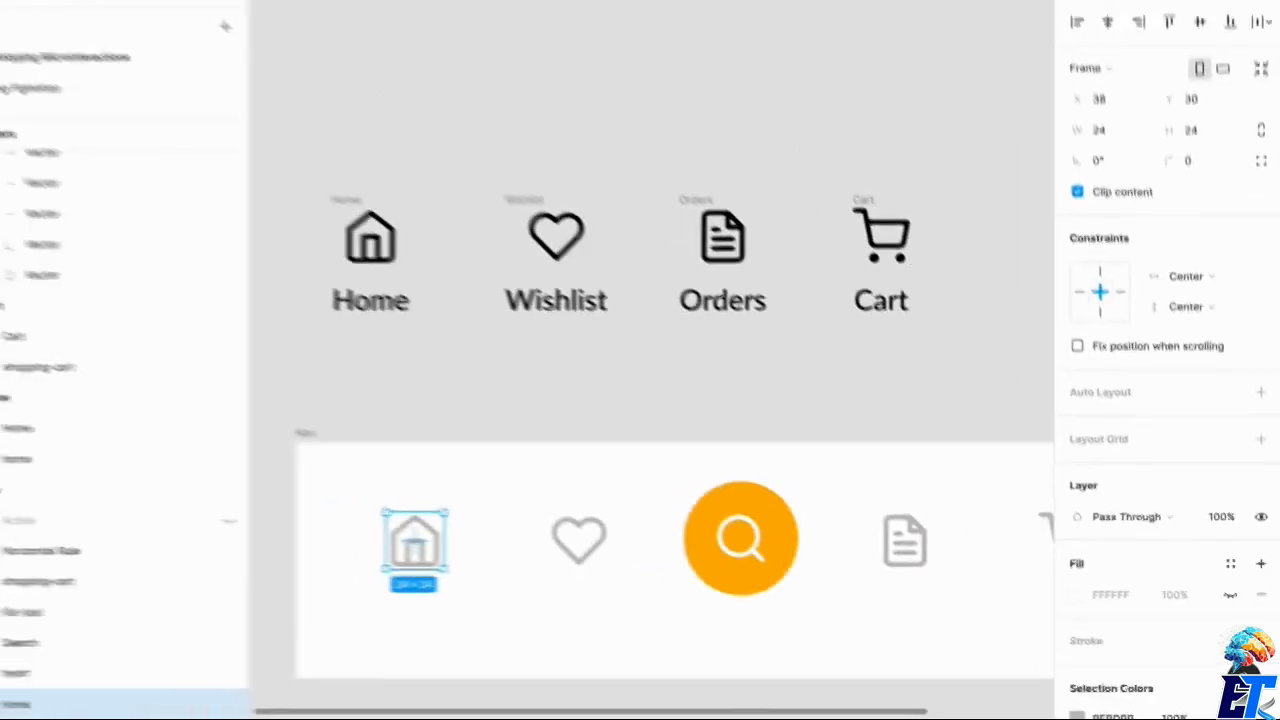
click(1151, 16)
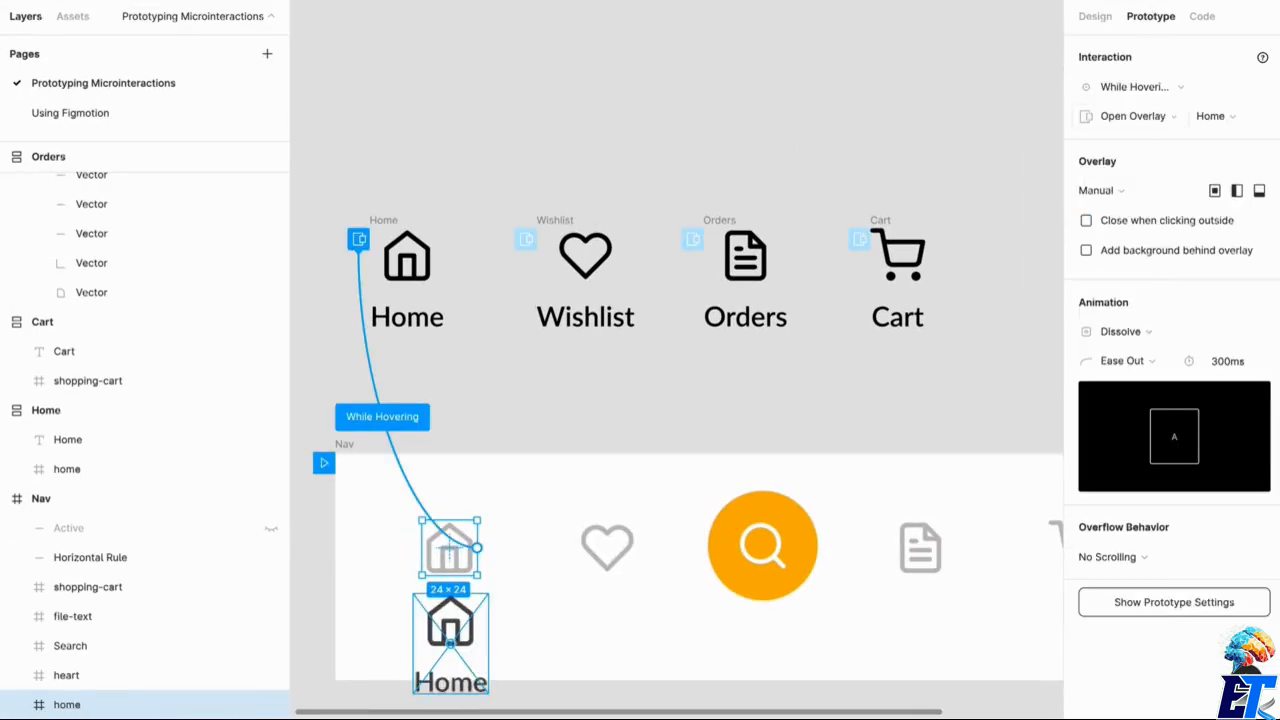
drag(470, 642, 480, 580)
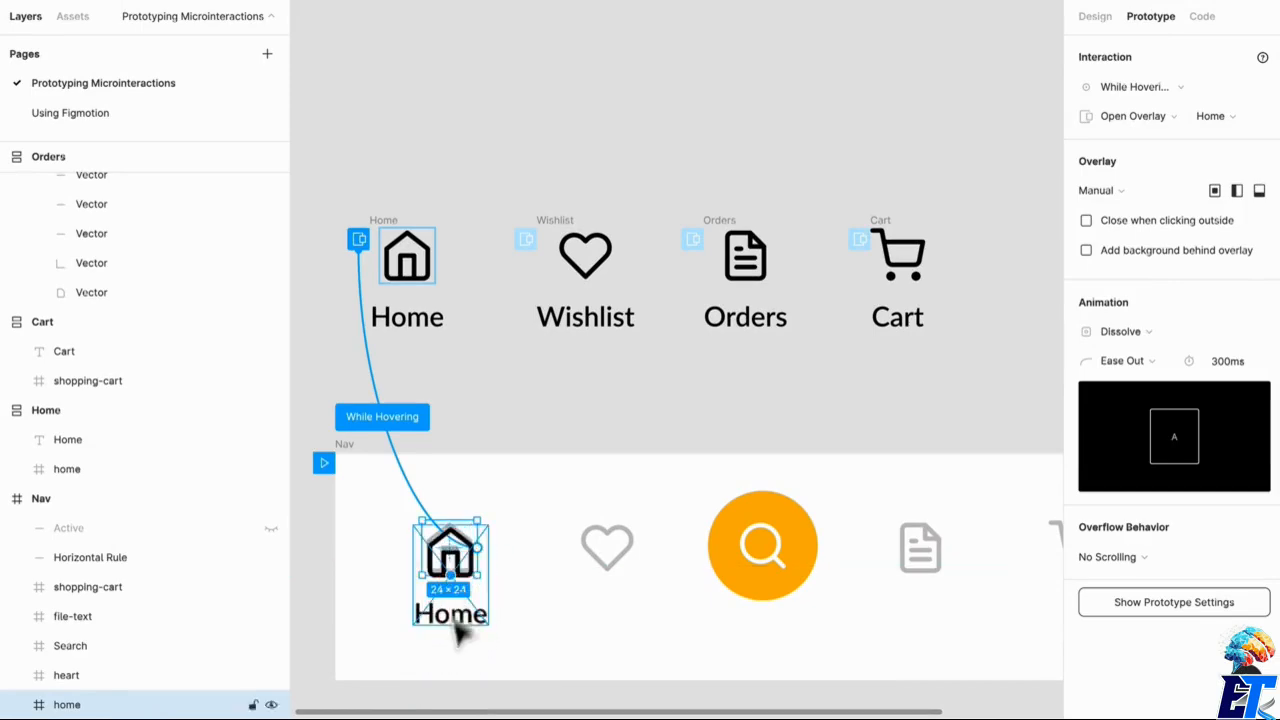
scroll(460, 630, up, 6)
scroll(472, 450, up, 4)
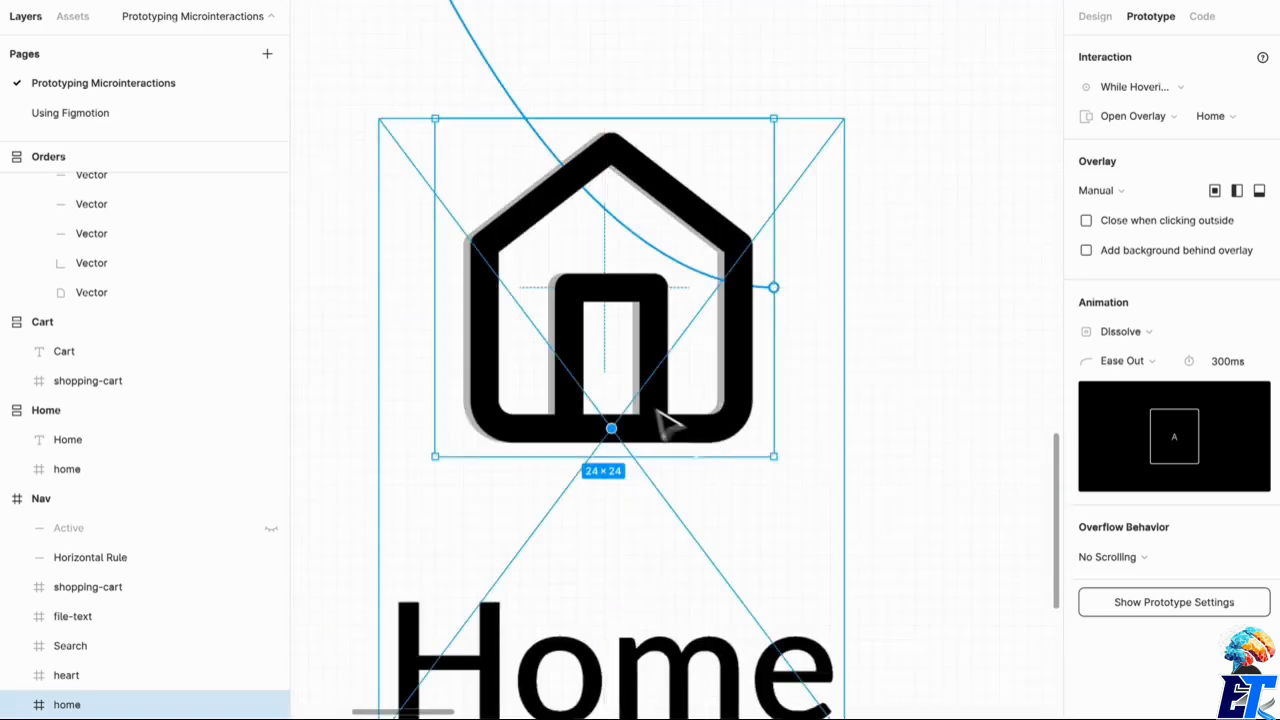
Reposition the Wishlist overlay so its black heart lines up directly over Nav's heart icon.
scroll(697, 440, down, 5)
scroll(903, 449, right, 3)
scroll(643, 589, down, 3)
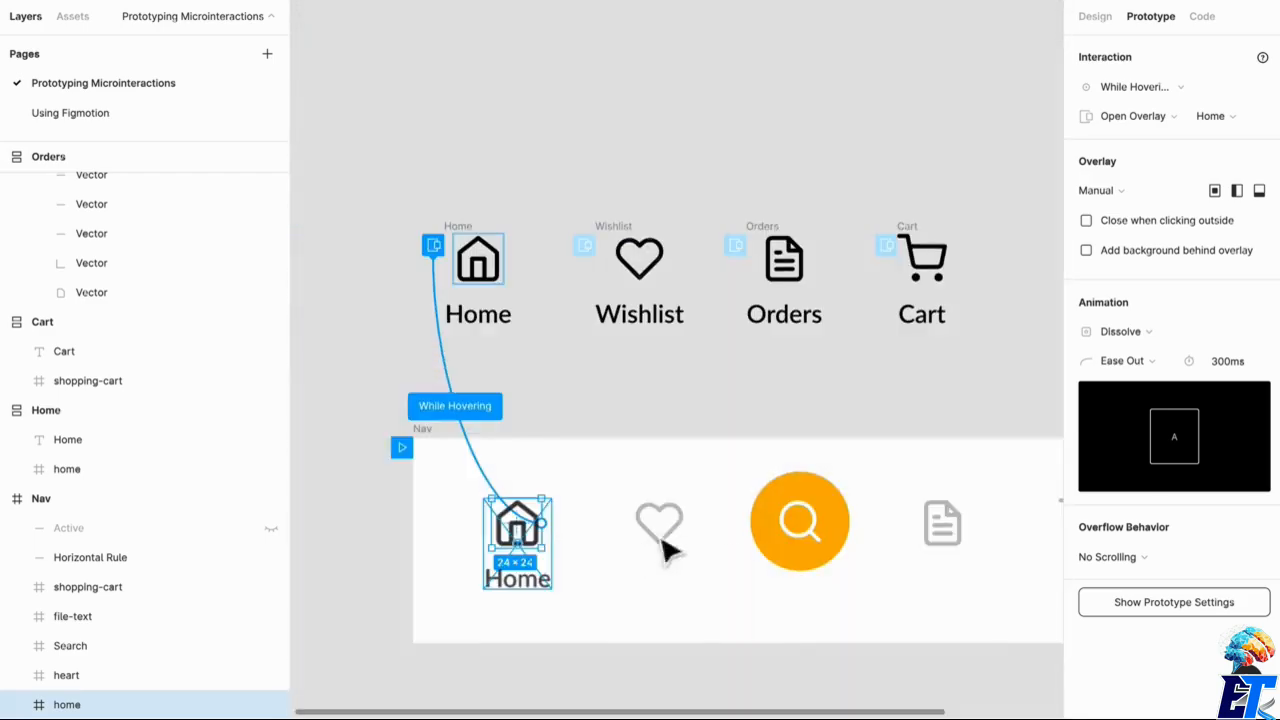
click(622, 240)
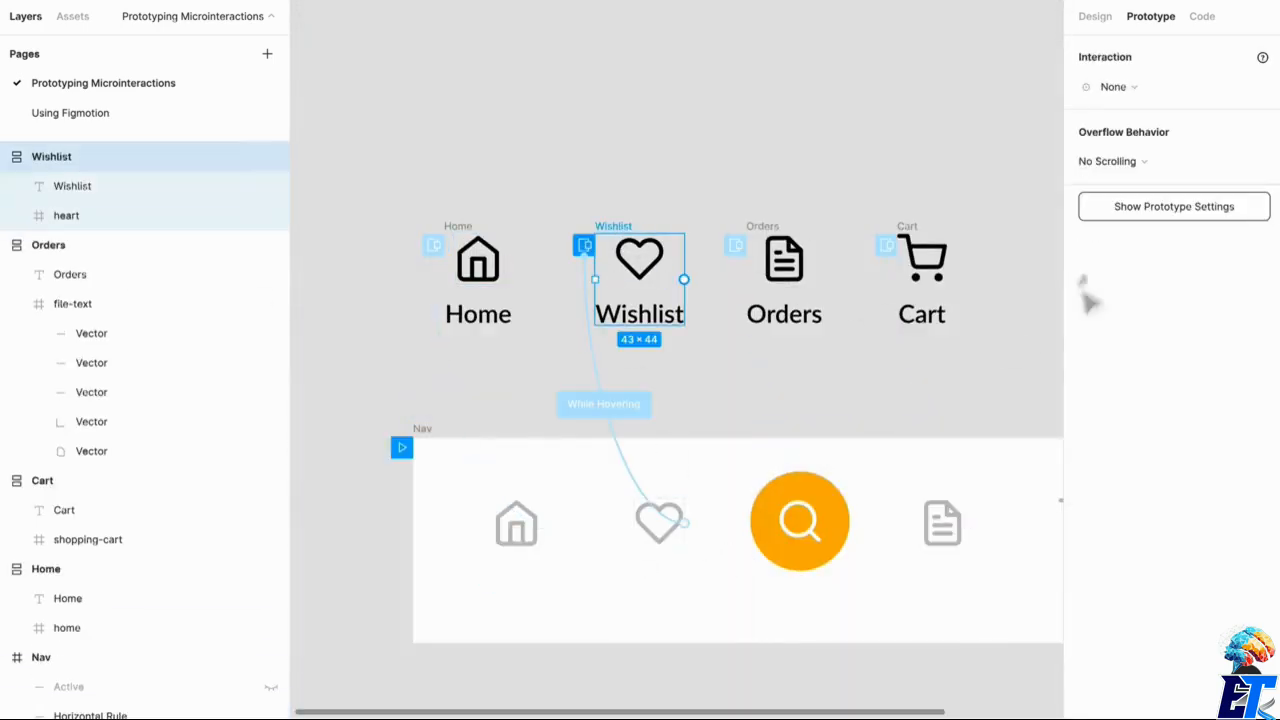
drag(690, 530, 690, 536)
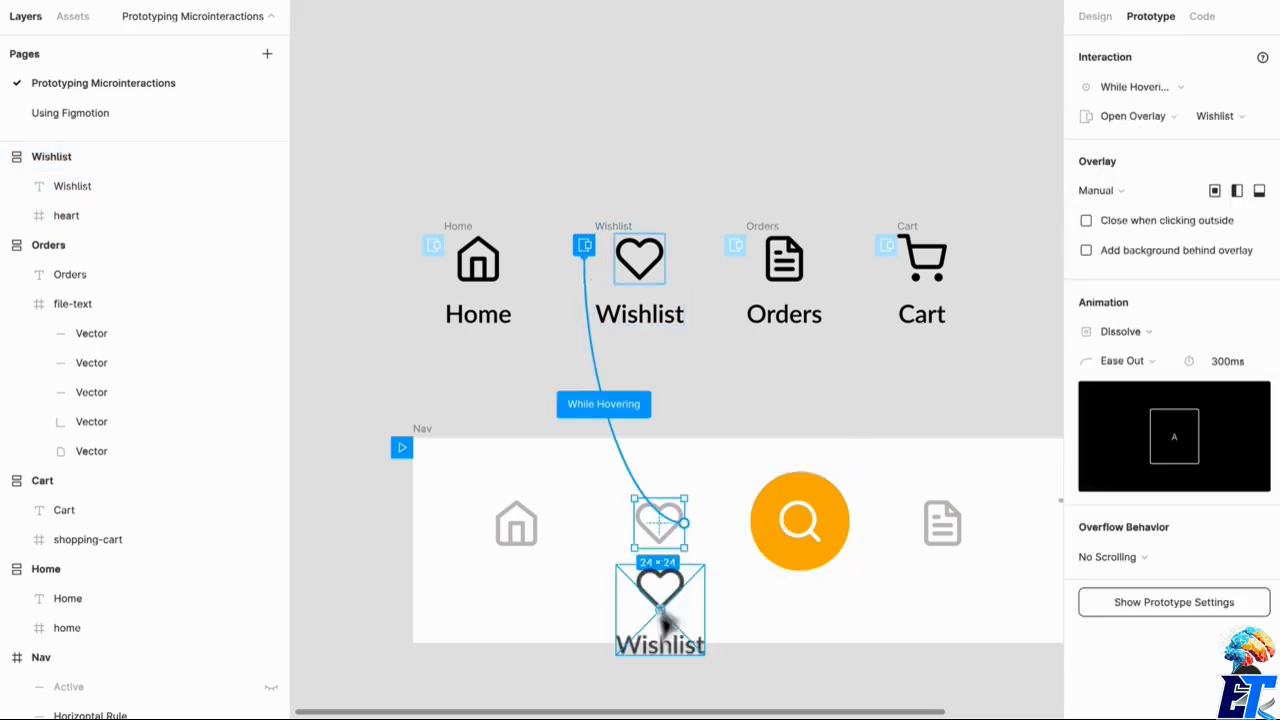
scroll(655, 600, up, 5)
drag(727, 615, 735, 350)
Reposition the Orders overlay so its black document icon lines up directly over Nav's file-text icon.
scroll(740, 365, down, 5)
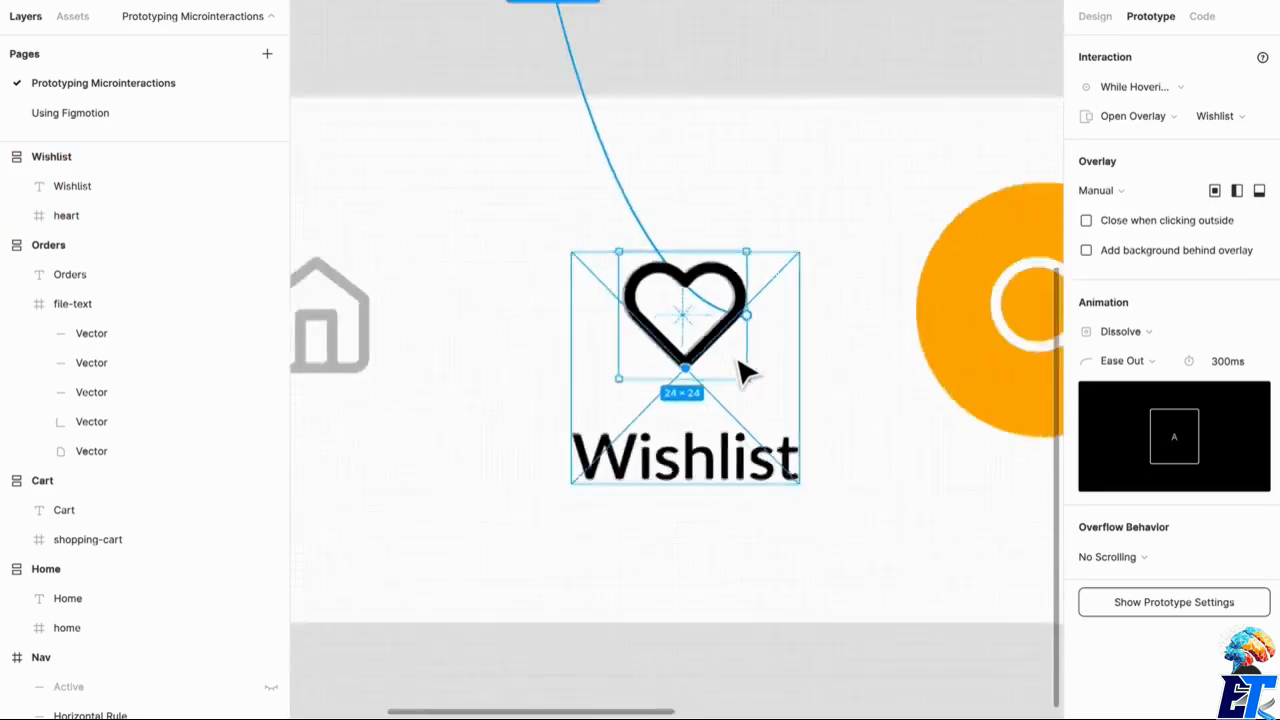
drag(808, 403, 357, 497)
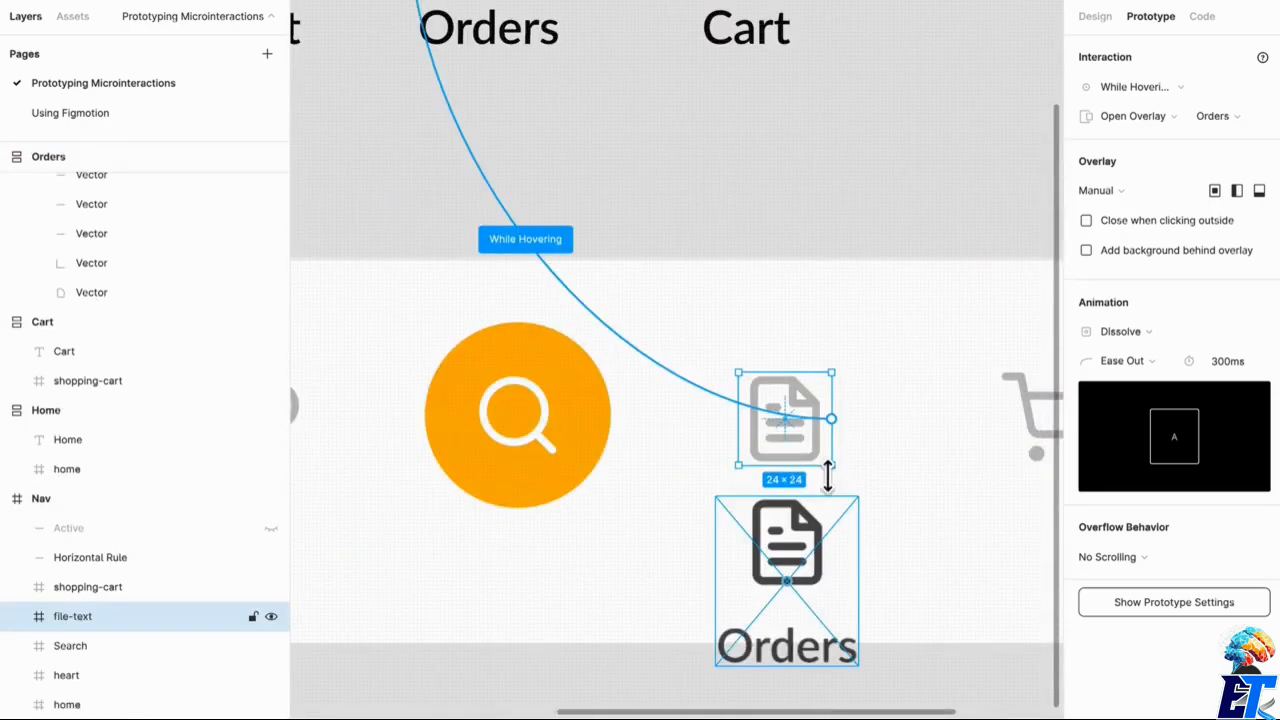
drag(785, 598, 785, 478)
scroll(880, 494, up, 3)
scroll(871, 491, down, 3)
drag(871, 491, 590, 570)
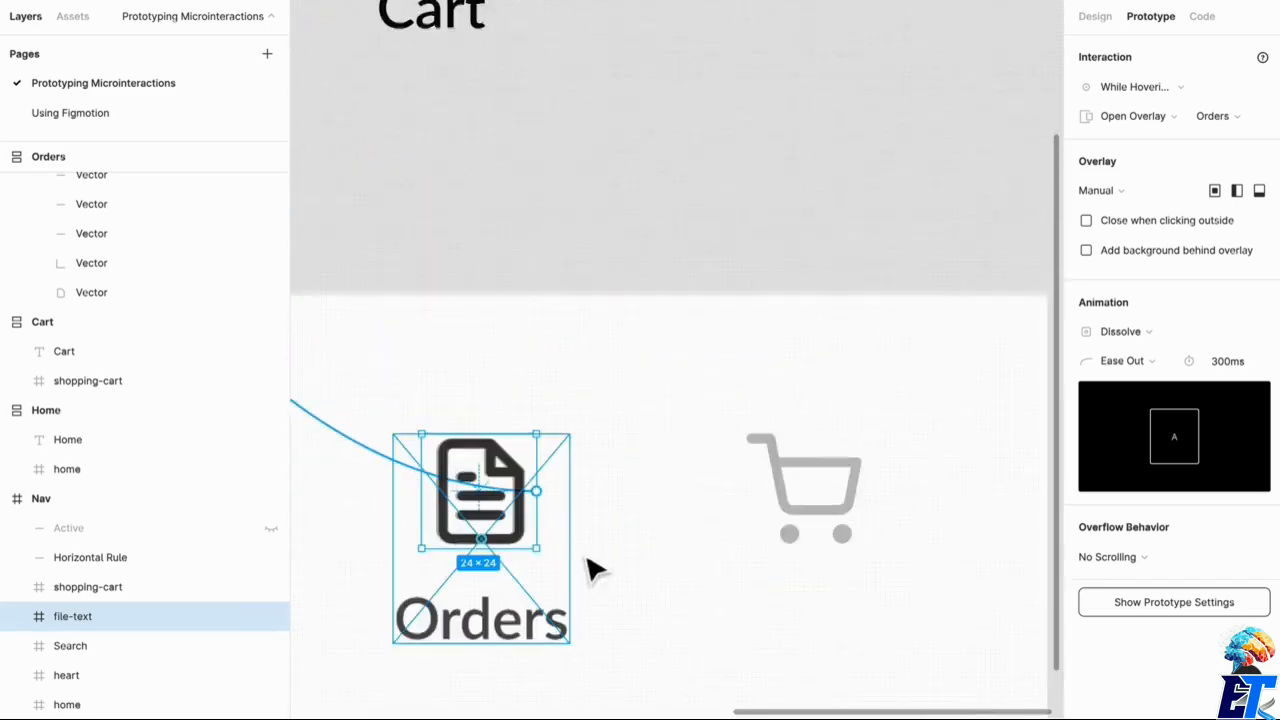
scroll(590, 570, down, 4)
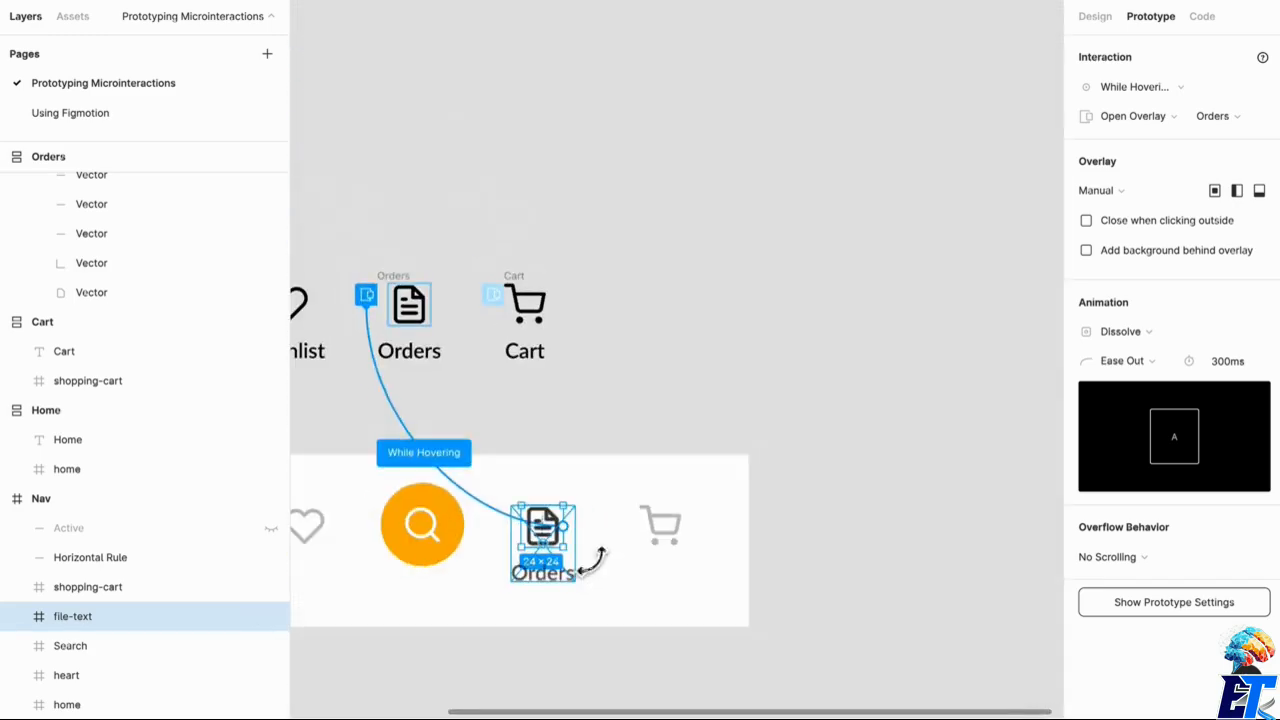
Reposition the Cart overlay so its black cart icon lines up directly over Nav's shopping-cart icon.
click(530, 340)
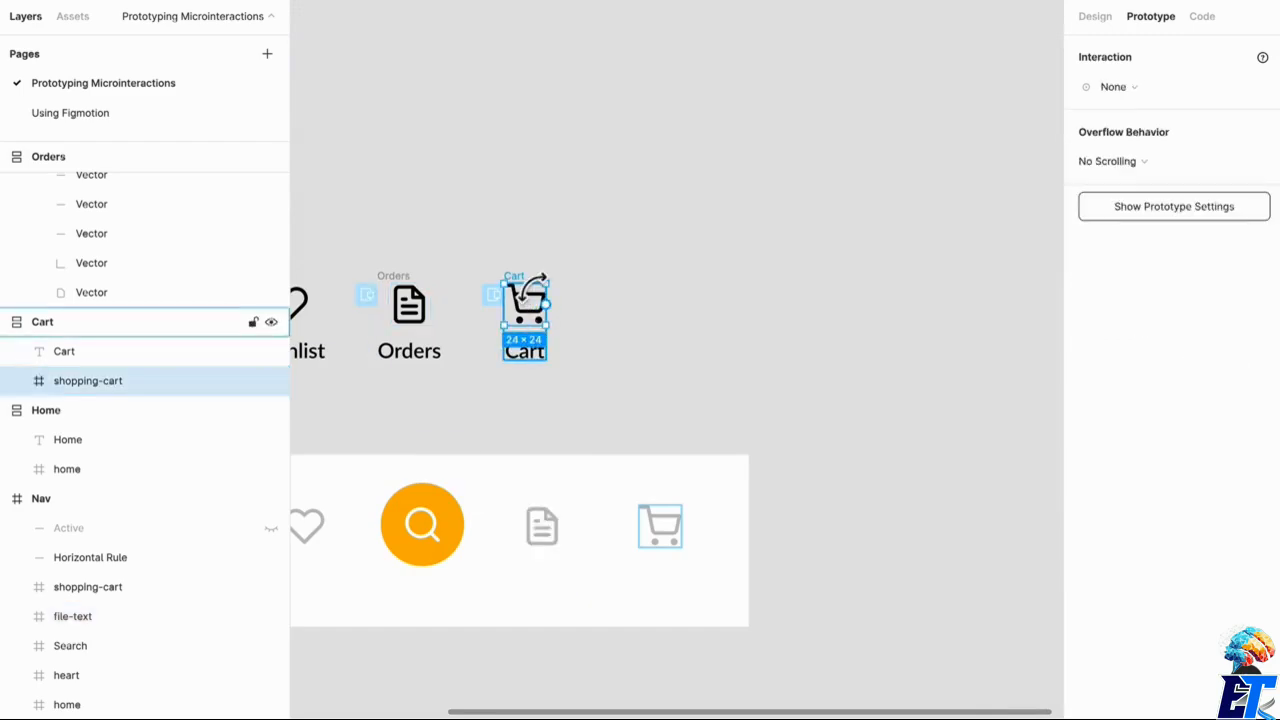
click(660, 530)
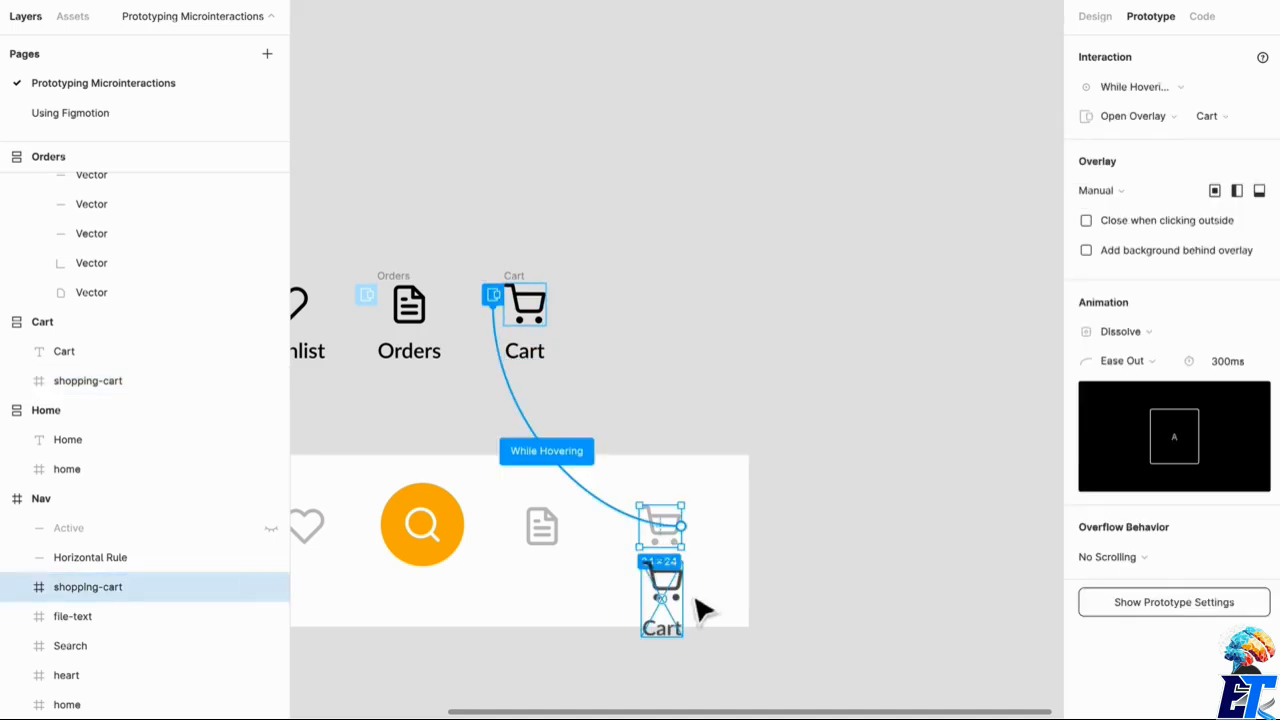
scroll(700, 610, up, 10)
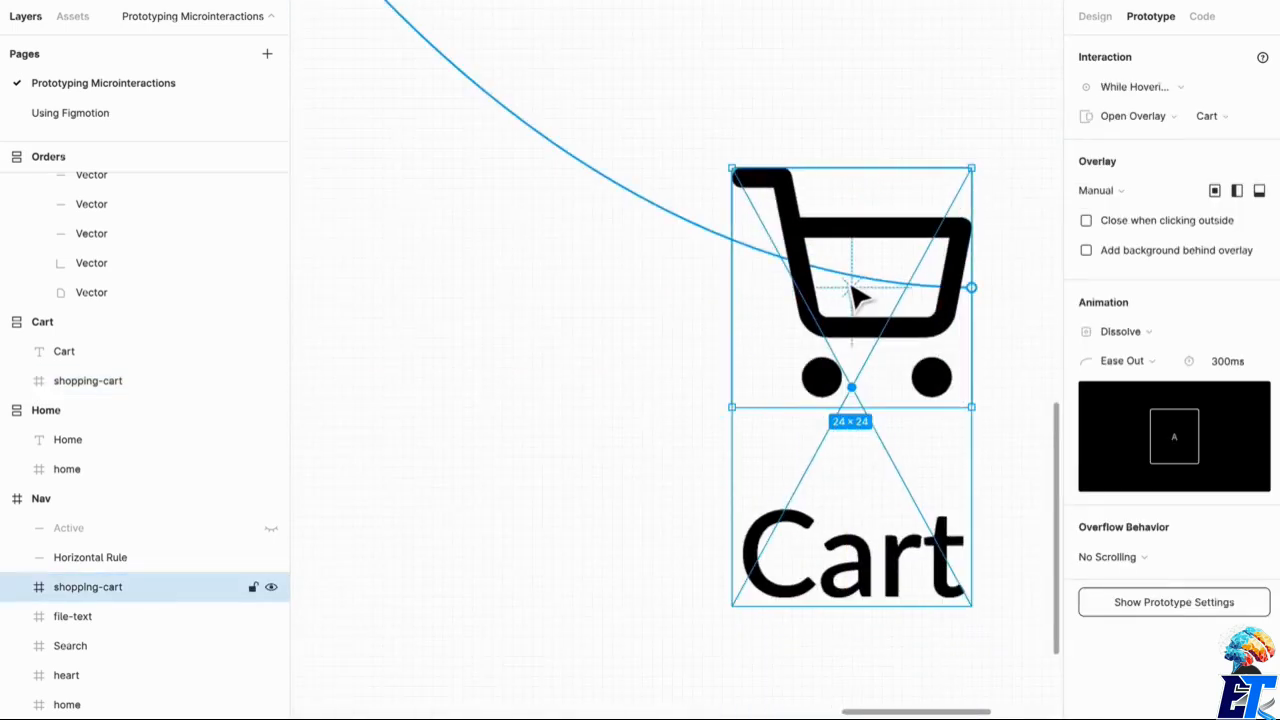
scroll(845, 330, down, 10)
click(777, 577)
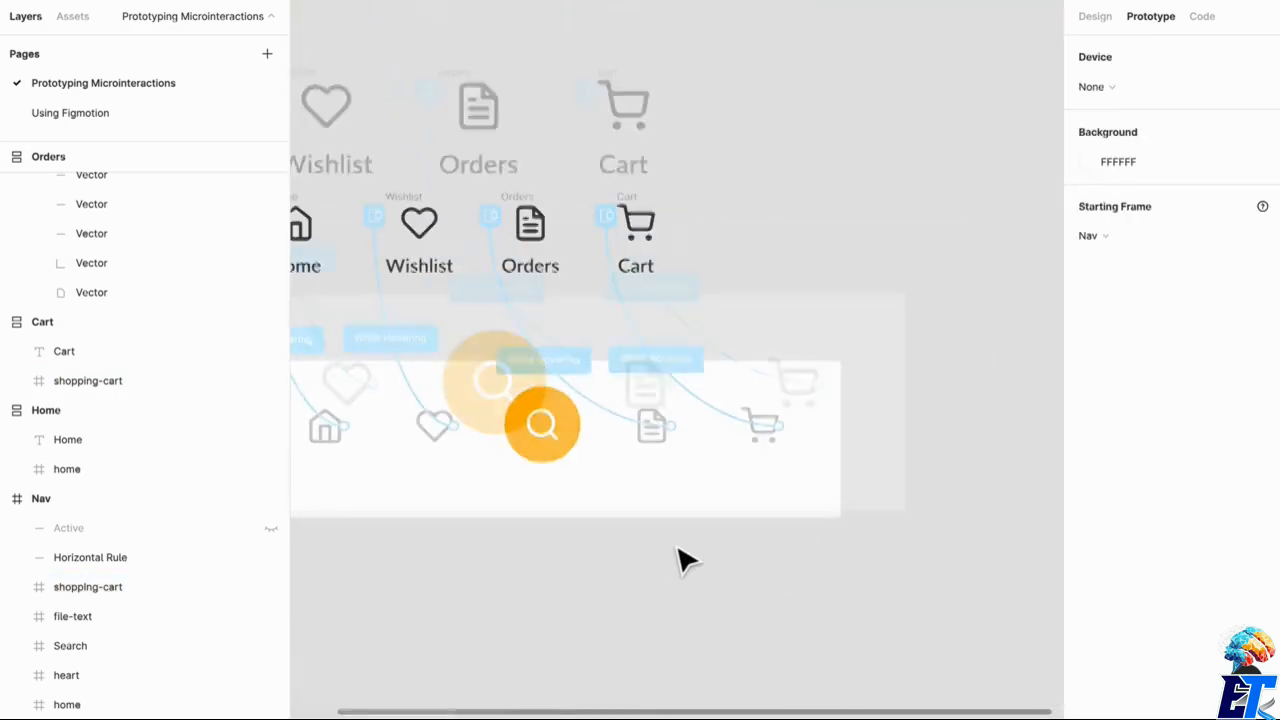
Check the navigation bar's hover interactions in the prototype preview, then close the preview and return to the design file.
click(302, 16)
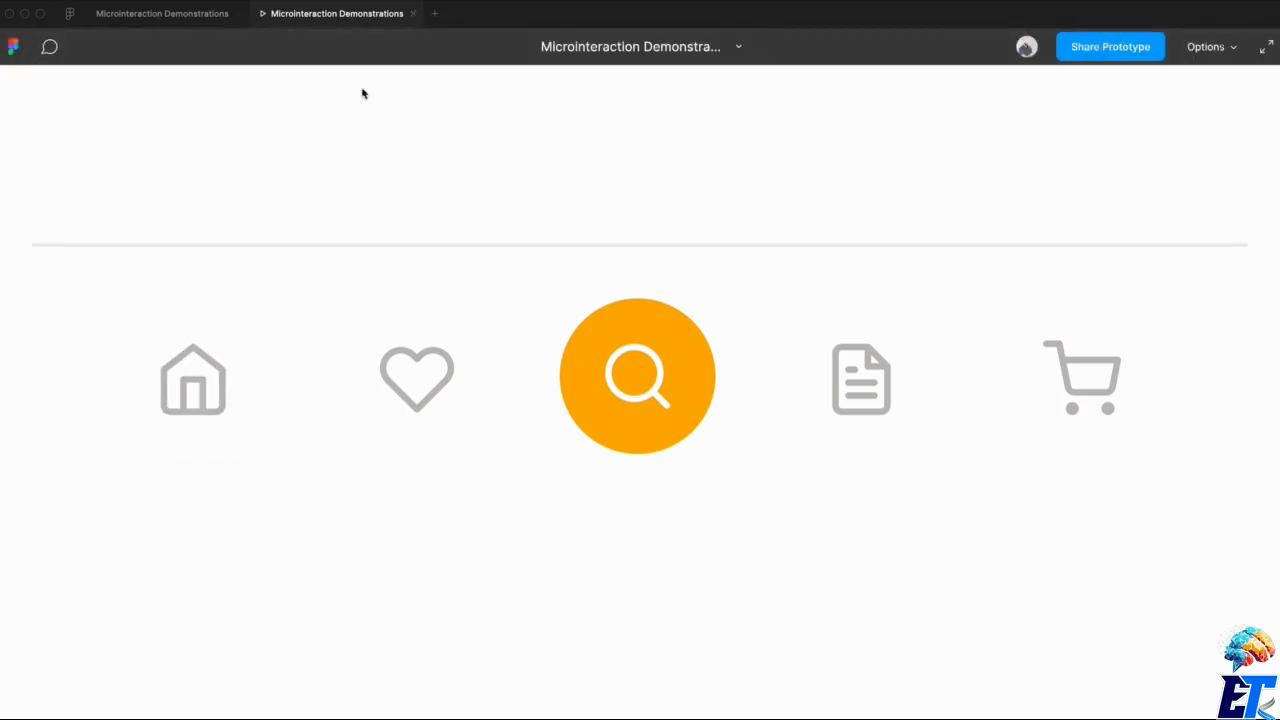
click(413, 14)
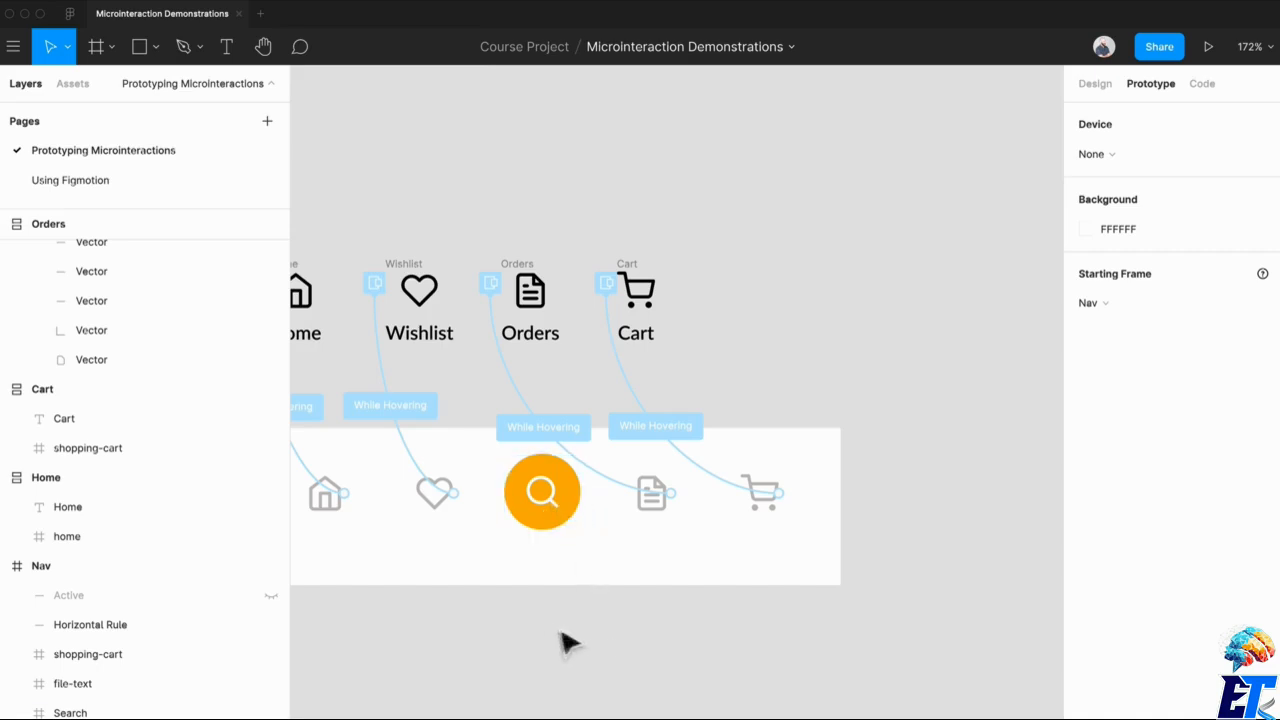
drag(591, 646, 632, 609)
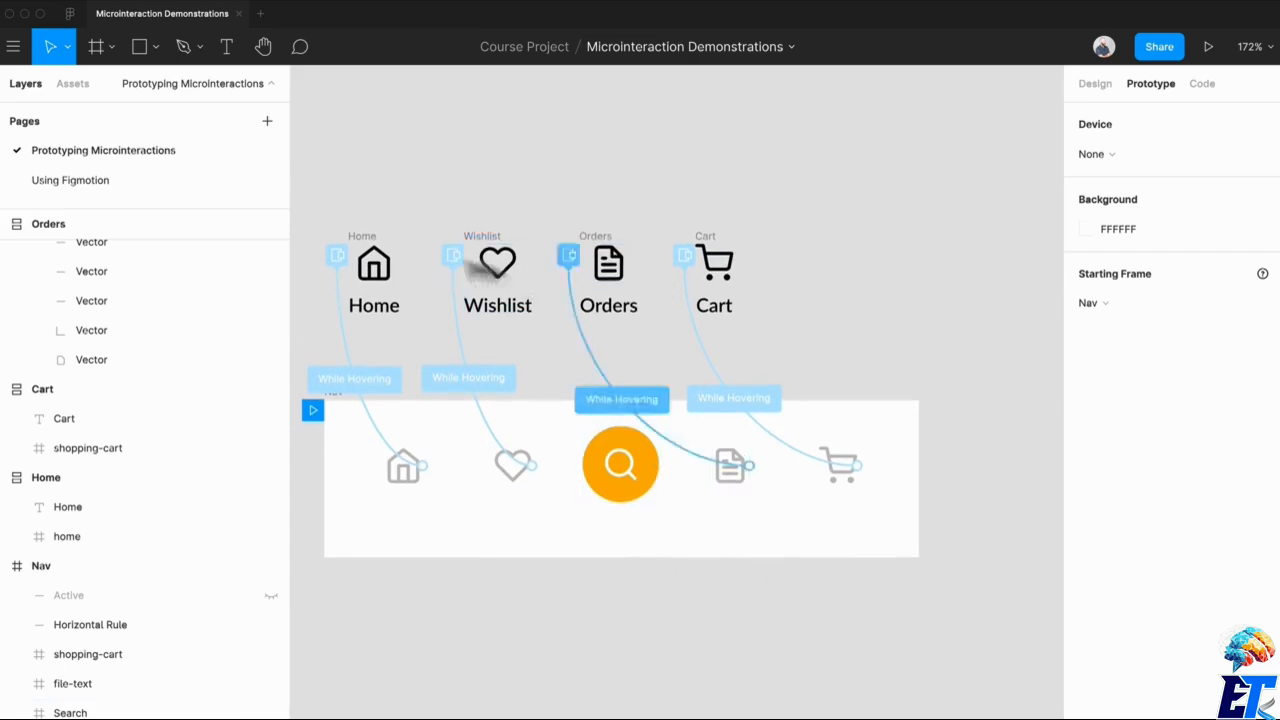